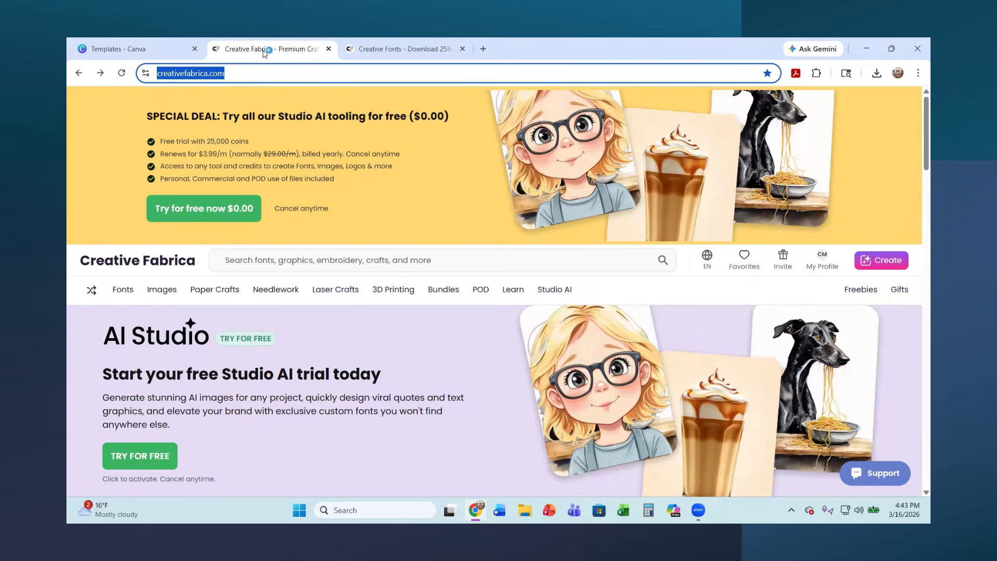
Browse the popular fonts on Creative Fabrica, open the Alignment font's page and download the font
scroll(290, 190, down, 3)
scroll(281, 182, up, 3)
click(366, 48)
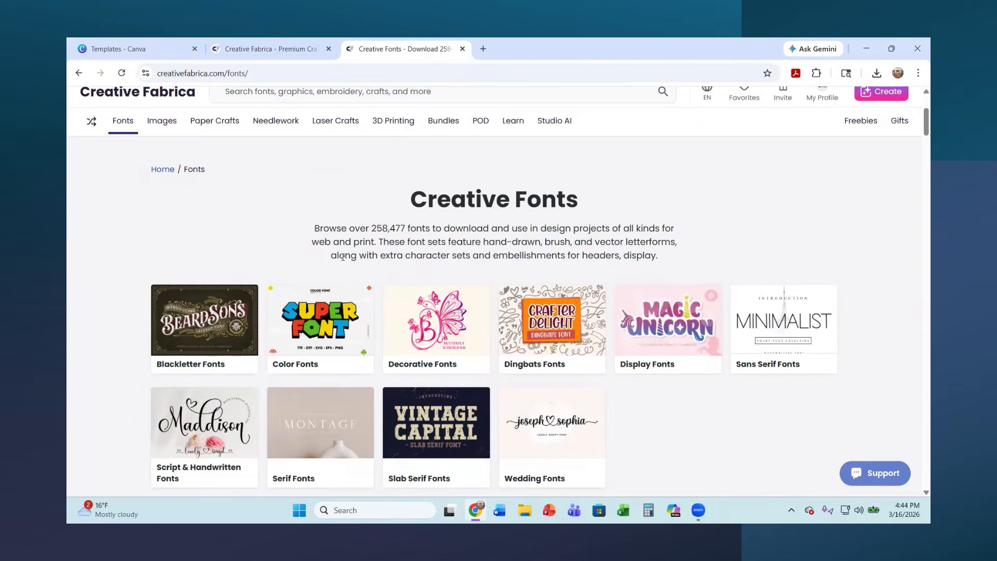
scroll(364, 265, down, 10)
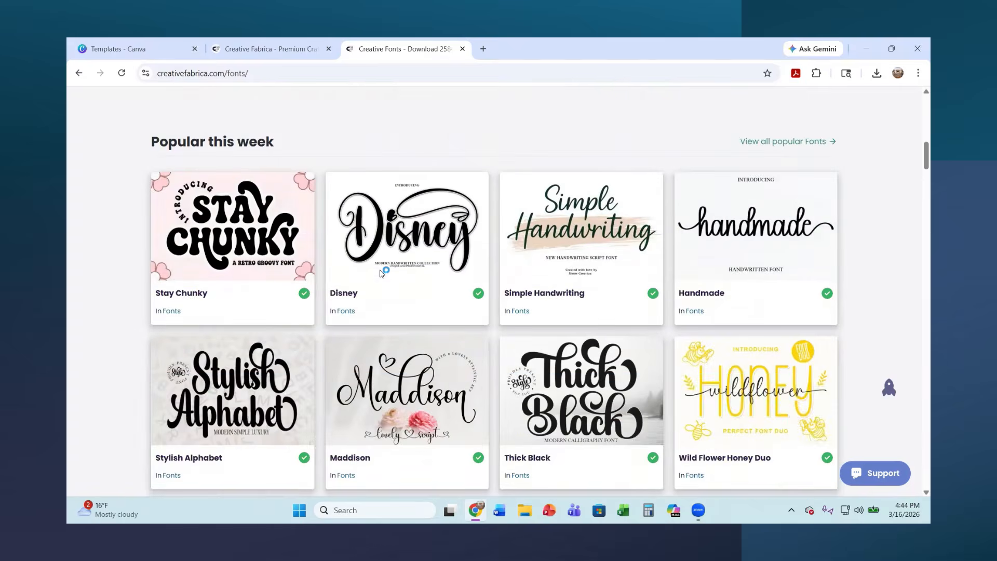
scroll(381, 272, down, 3)
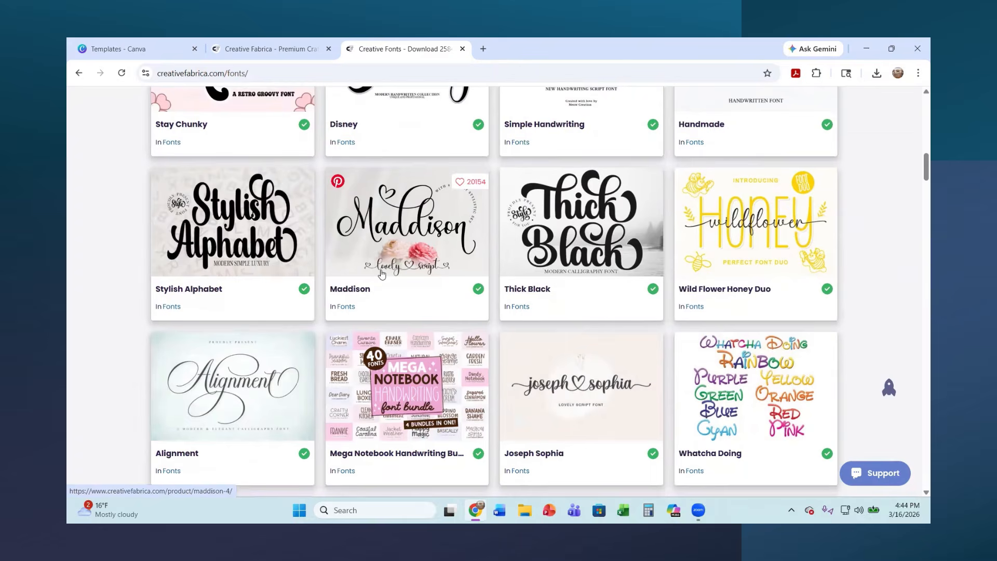
scroll(406, 295, down, 1)
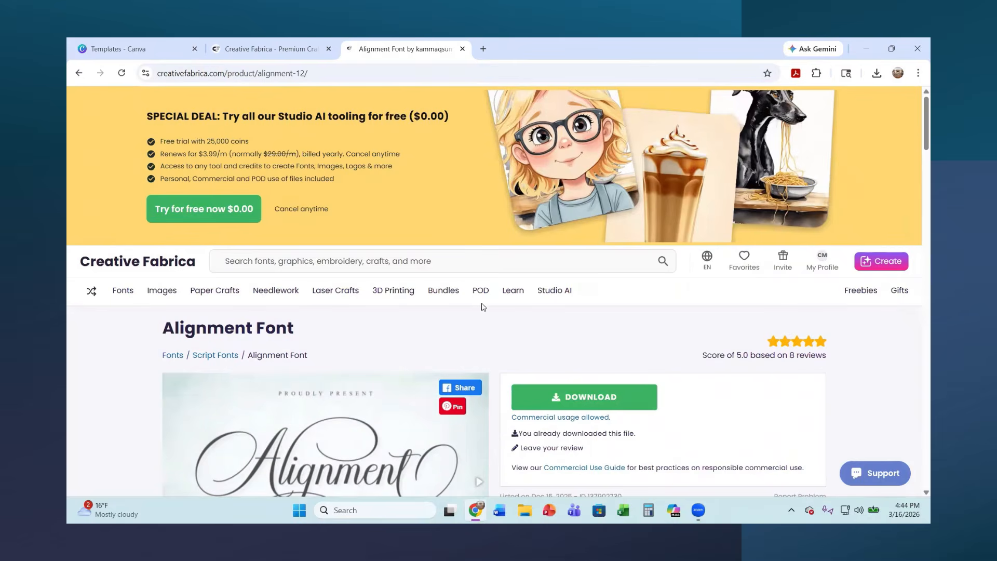
scroll(402, 331, down, 2)
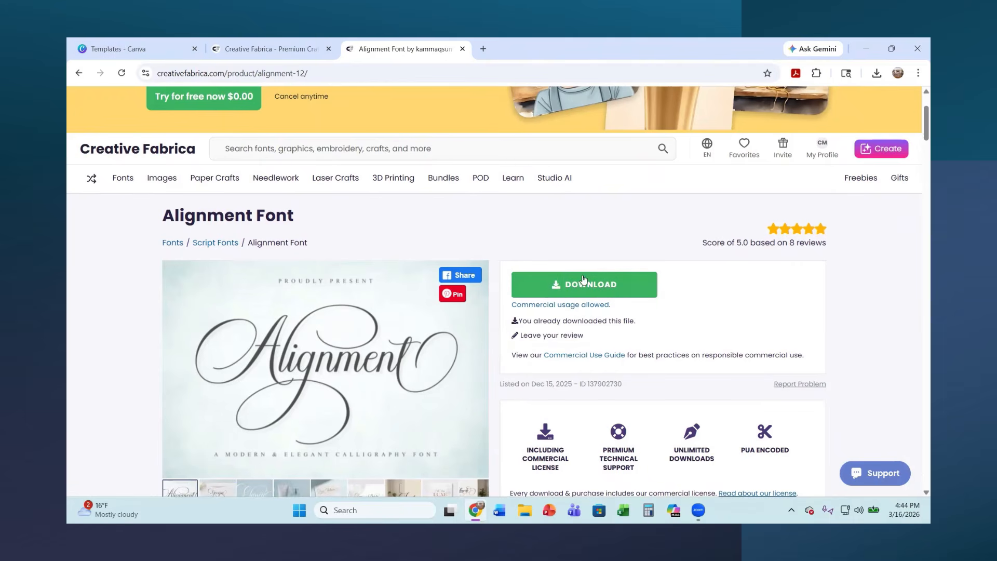
click(588, 291)
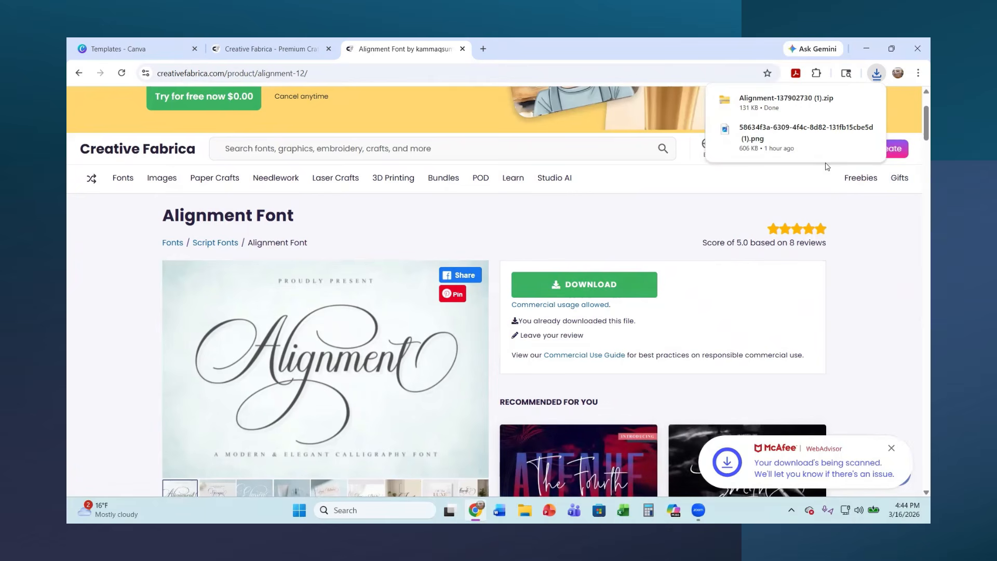
mouse_move(773, 108)
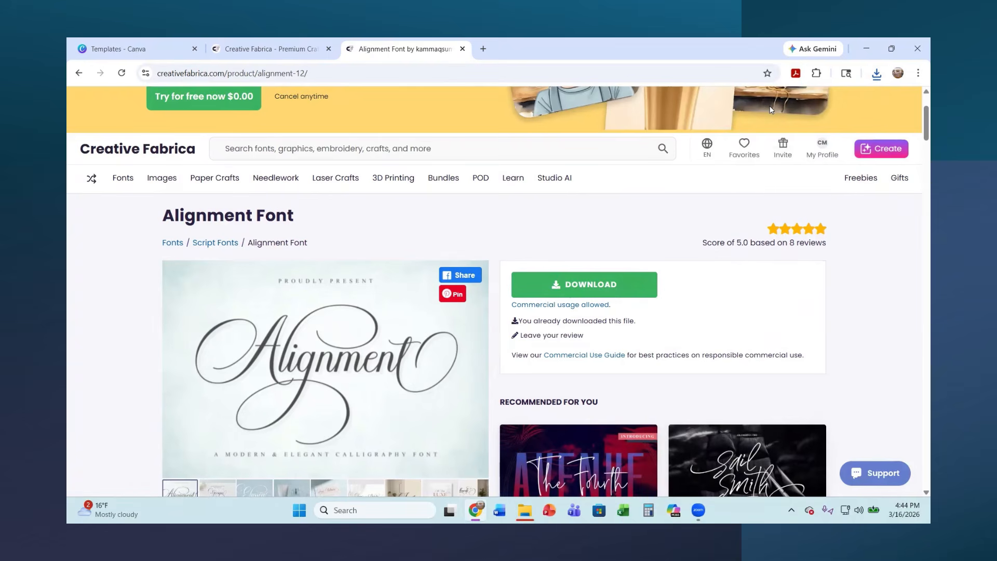
click(877, 73)
click(767, 128)
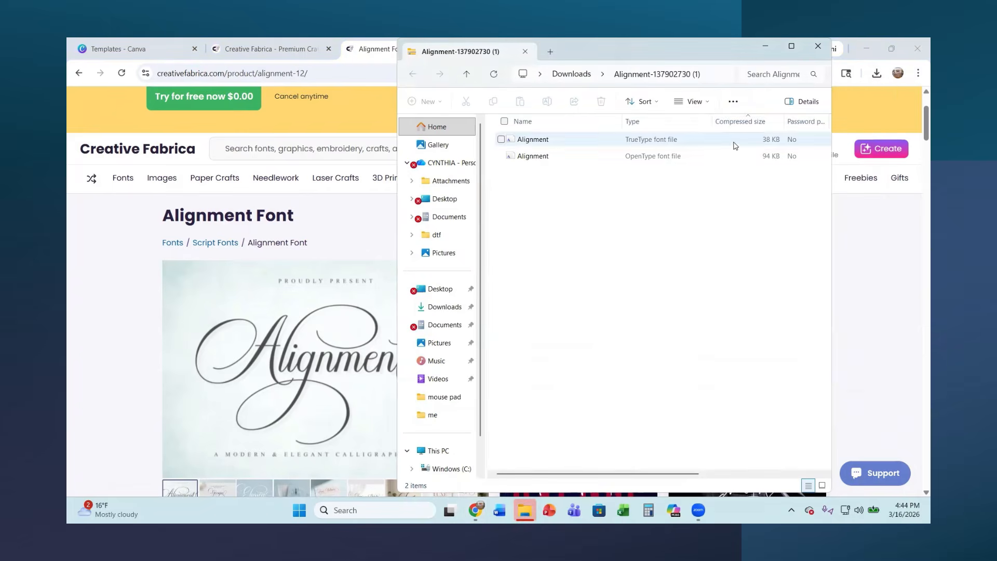
click(732, 101)
click(691, 126)
click(593, 385)
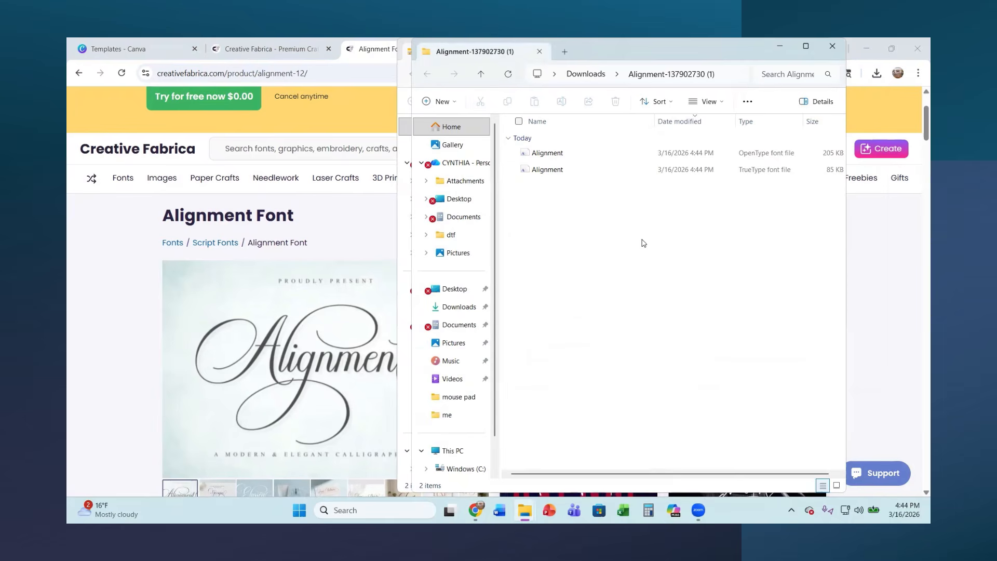
Install the OpenType version of the Alignment font, replacing the installed copy, and close the font preview and folder windows
double_click(678, 154)
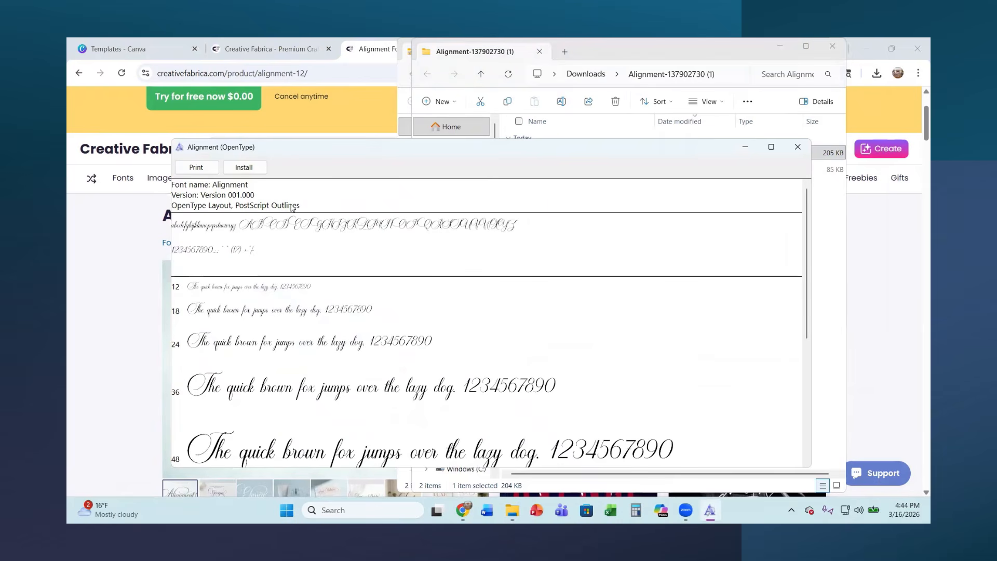
click(251, 168)
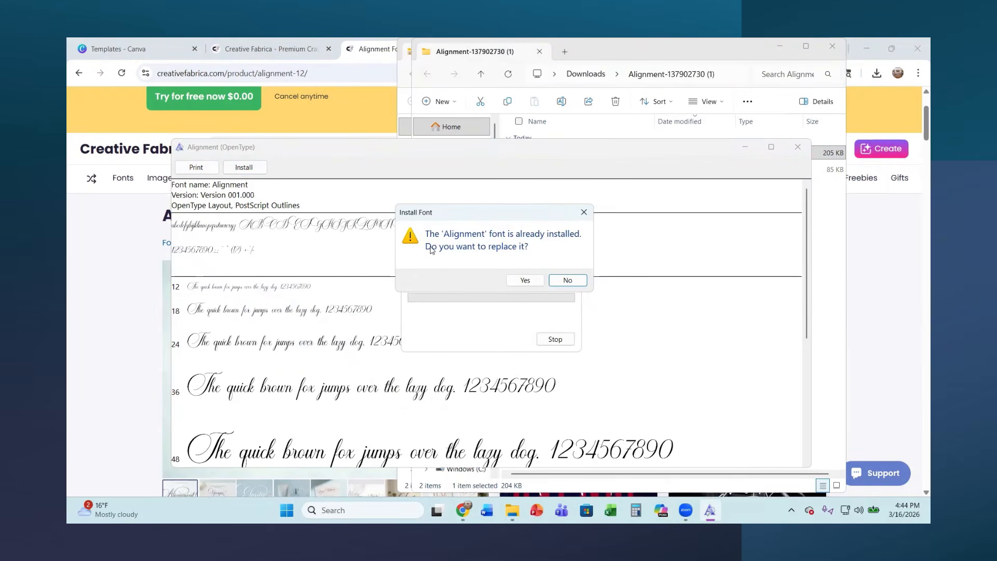
click(526, 280)
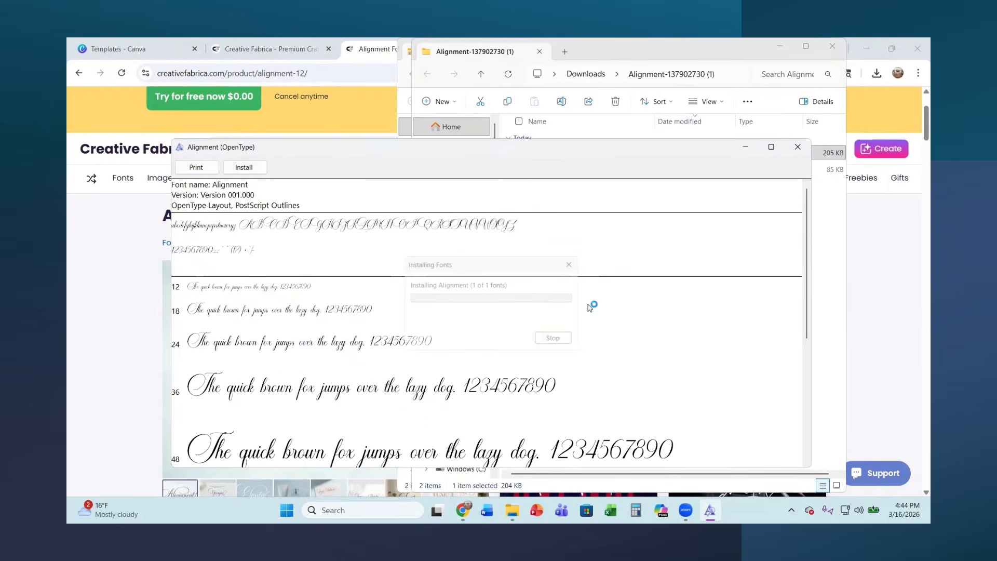
click(798, 146)
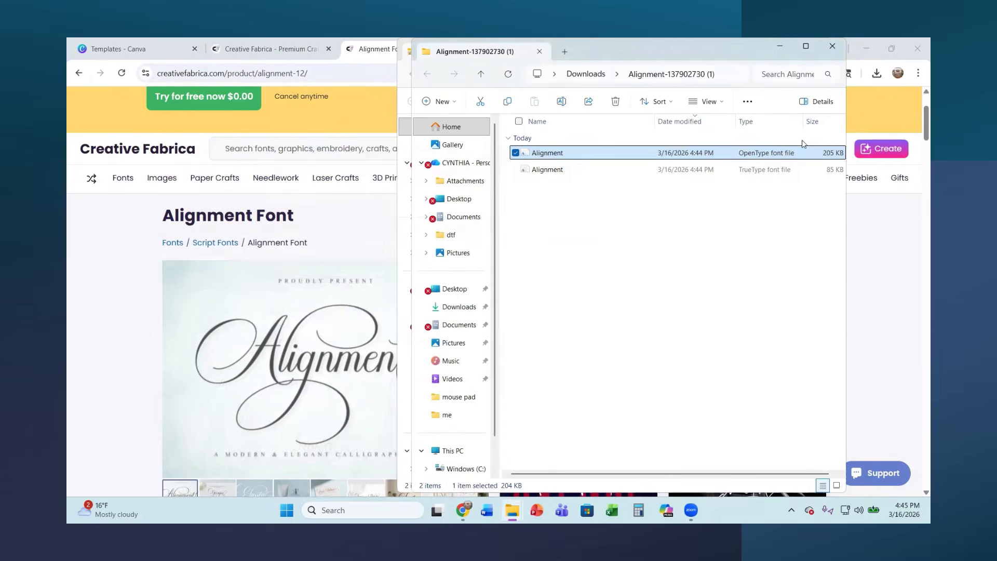
click(833, 47)
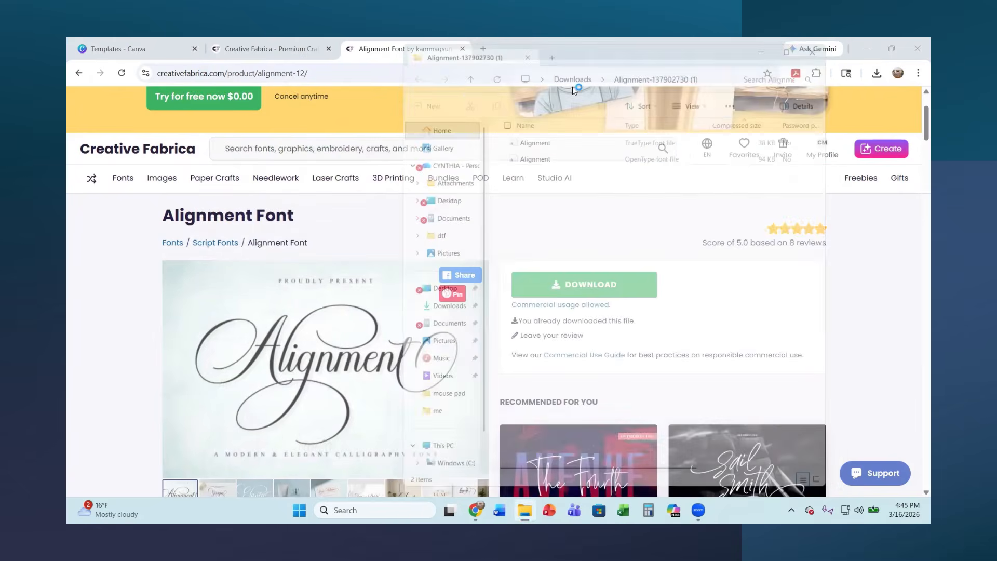
Switch to Canva, create an 8 × 8 in design and add a text box enlarged to about size 35.3
click(146, 50)
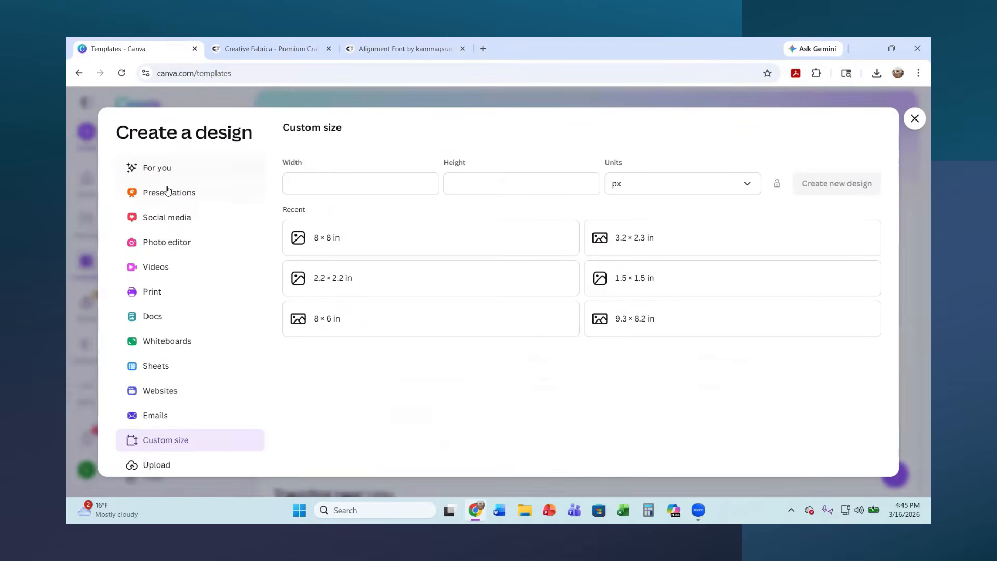
click(364, 256)
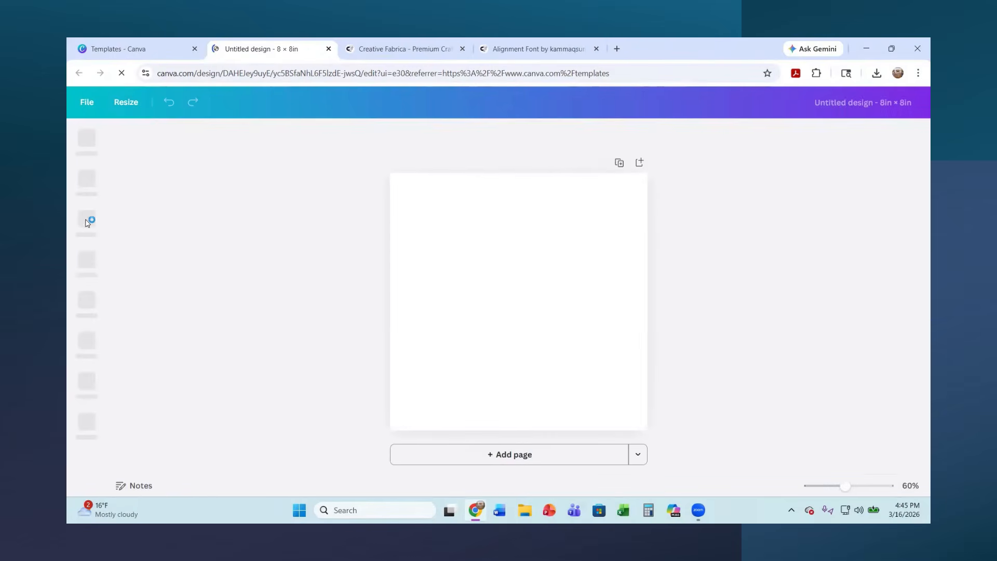
click(88, 224)
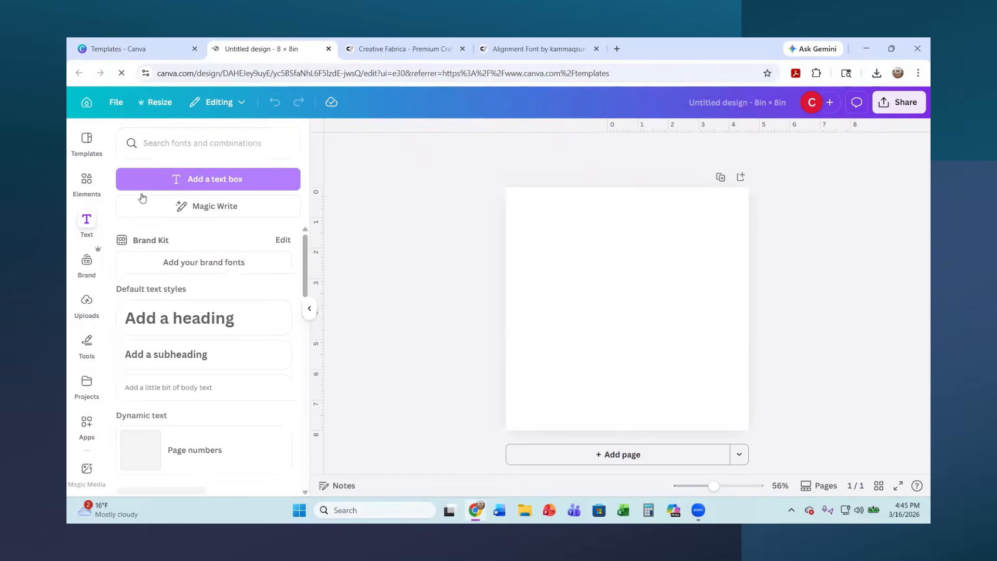
click(166, 179)
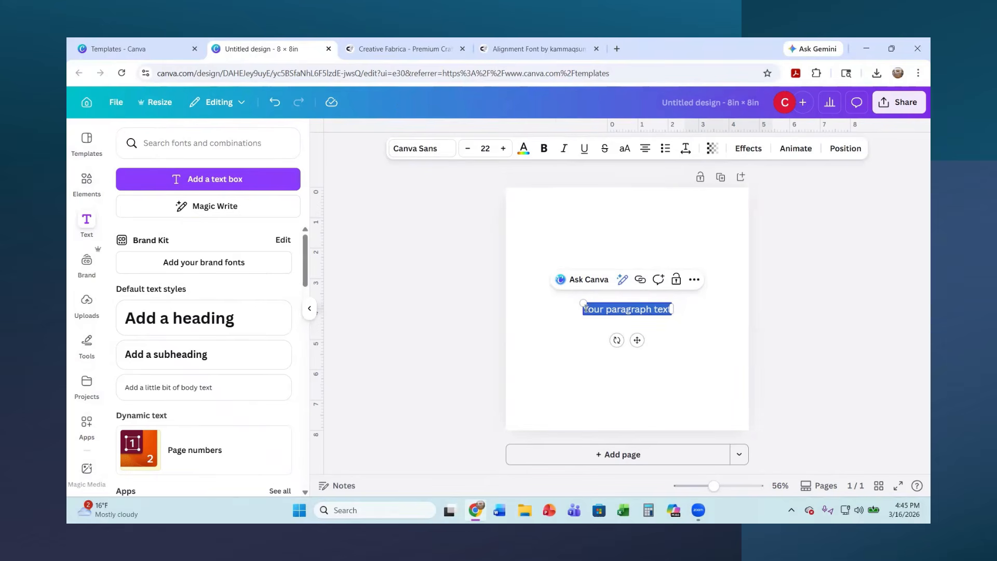
drag(583, 304, 530, 295)
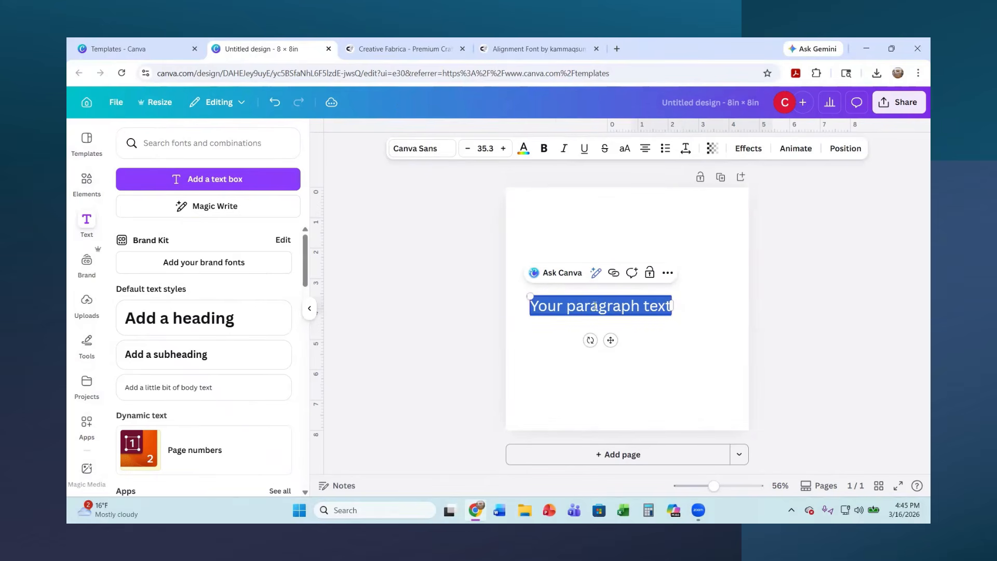
click(423, 155)
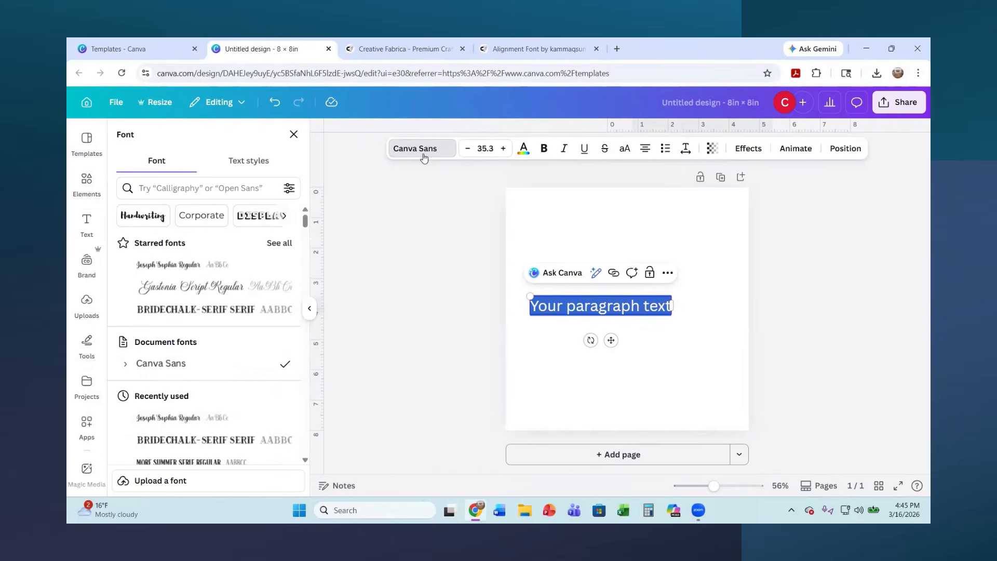
click(146, 483)
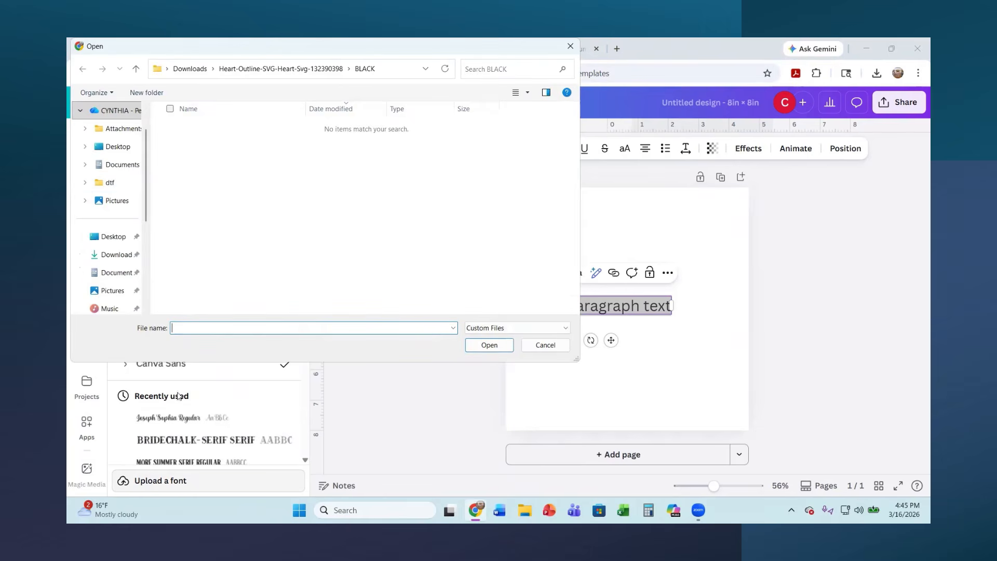
click(115, 254)
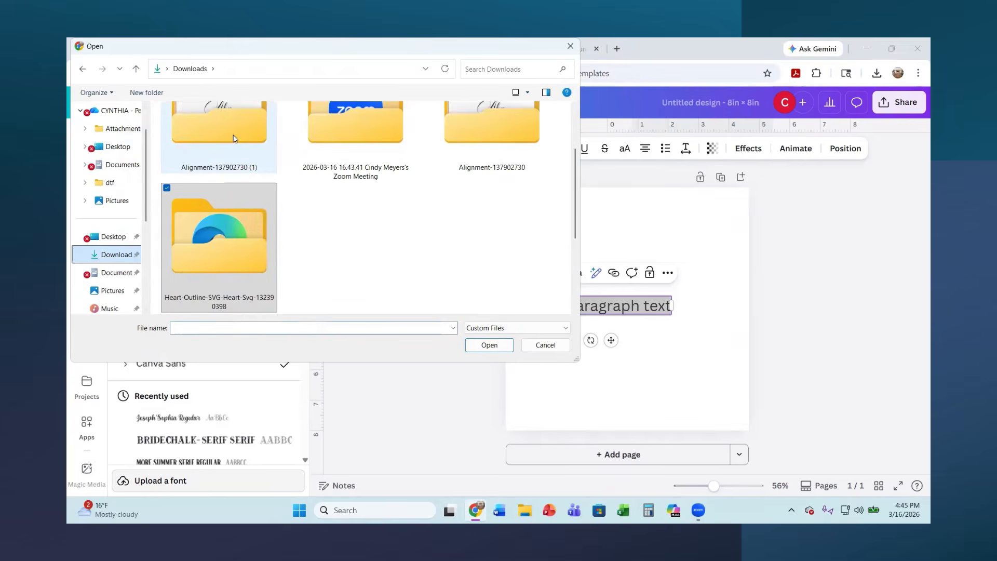
double_click(233, 139)
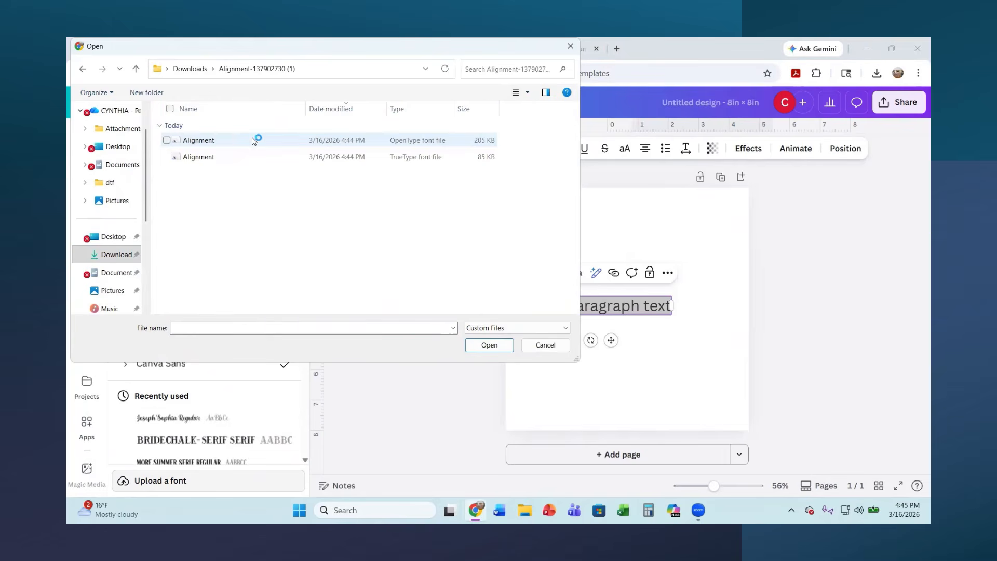
click(397, 142)
click(492, 346)
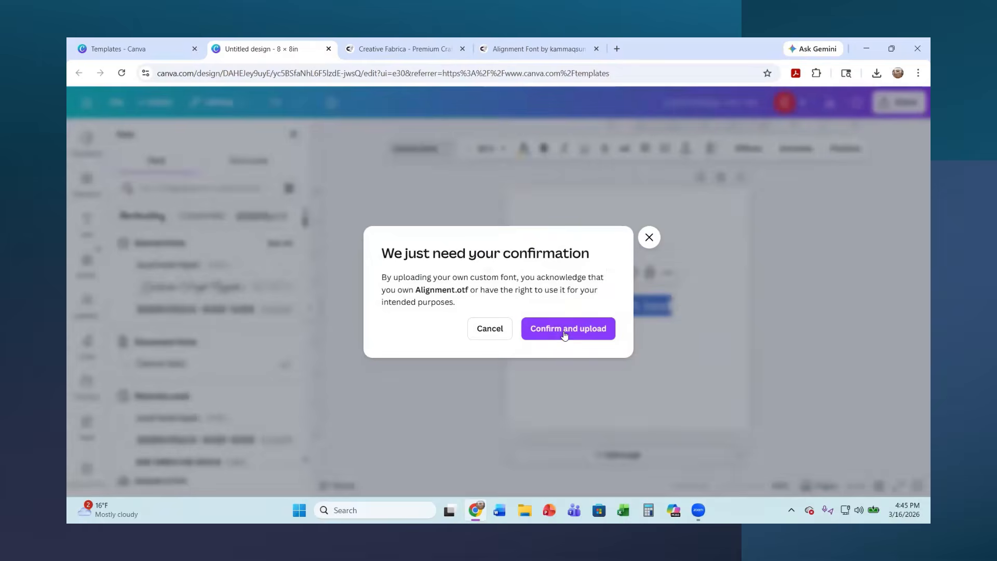
click(564, 334)
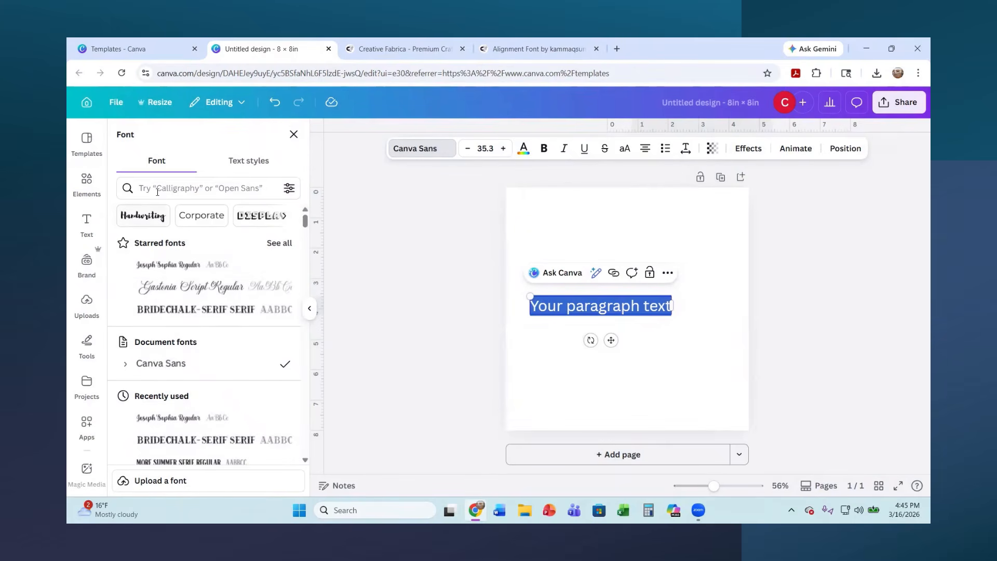
Search the fonts for "ALIGN" and apply Alignment Regular to the text box
scroll(195, 364, down, 8)
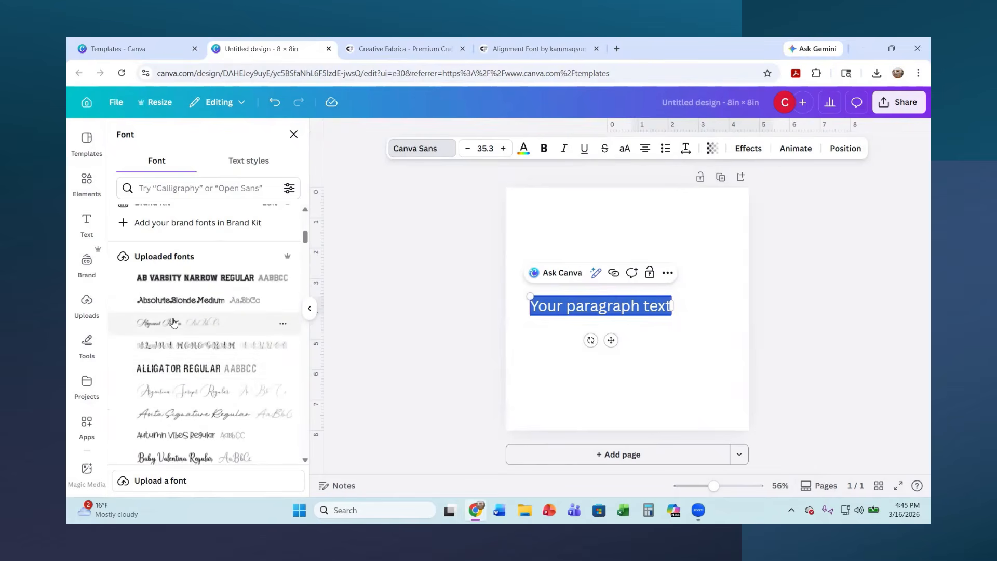
scroll(174, 323, down, 1)
scroll(182, 304, up, 10)
click(165, 188)
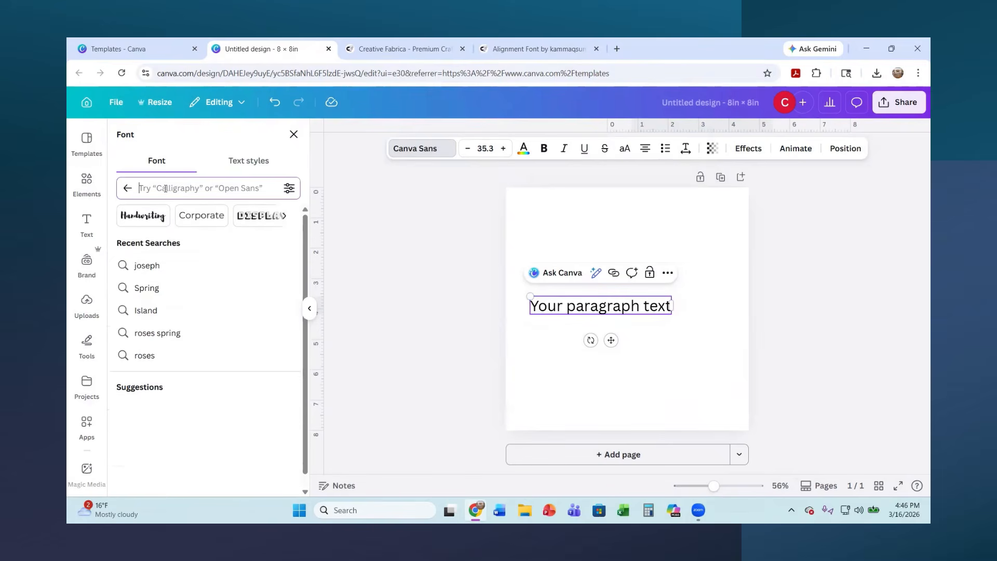
text(AlIGN)
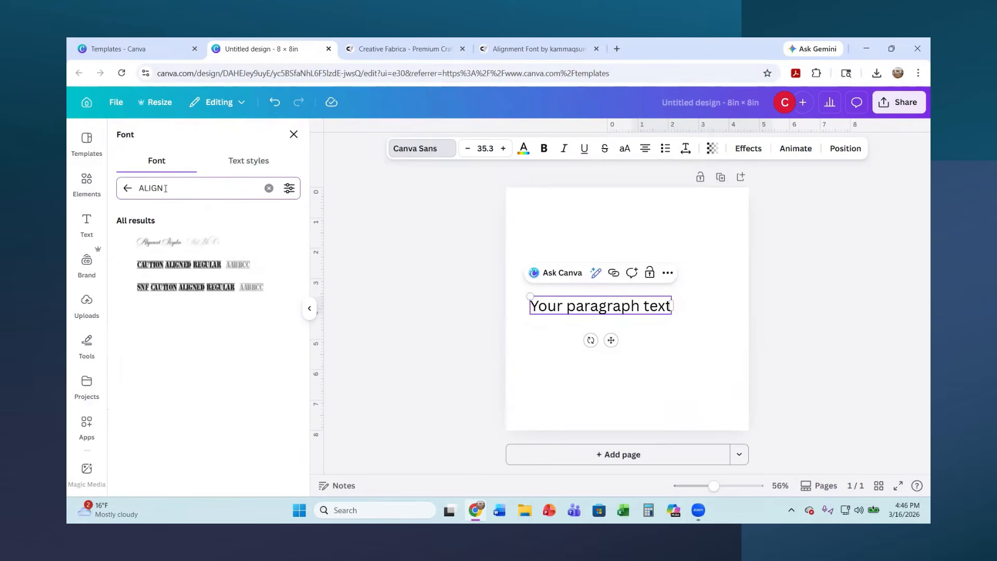
click(162, 248)
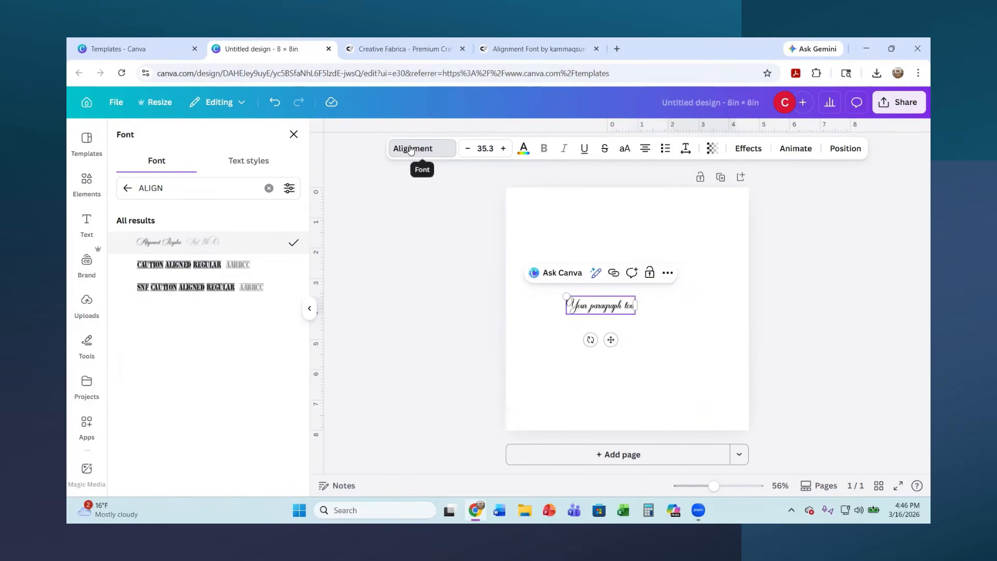
Enlarge the paragraph text to about size 113 and move it up so it fits across the page
drag(565, 296, 492, 277)
drag(653, 325, 711, 370)
click(619, 308)
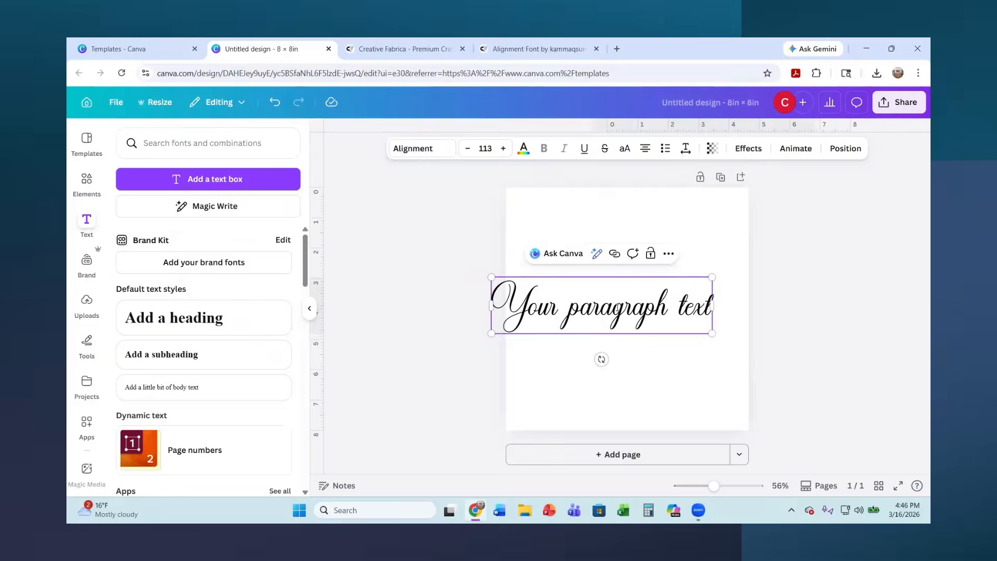
drag(622, 274, 647, 244)
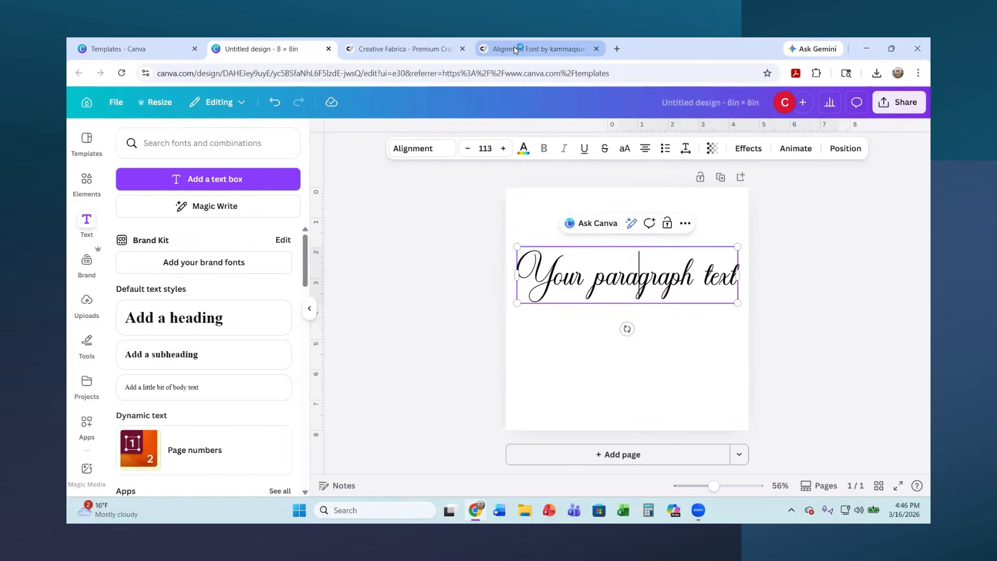
mouse_move(516, 49)
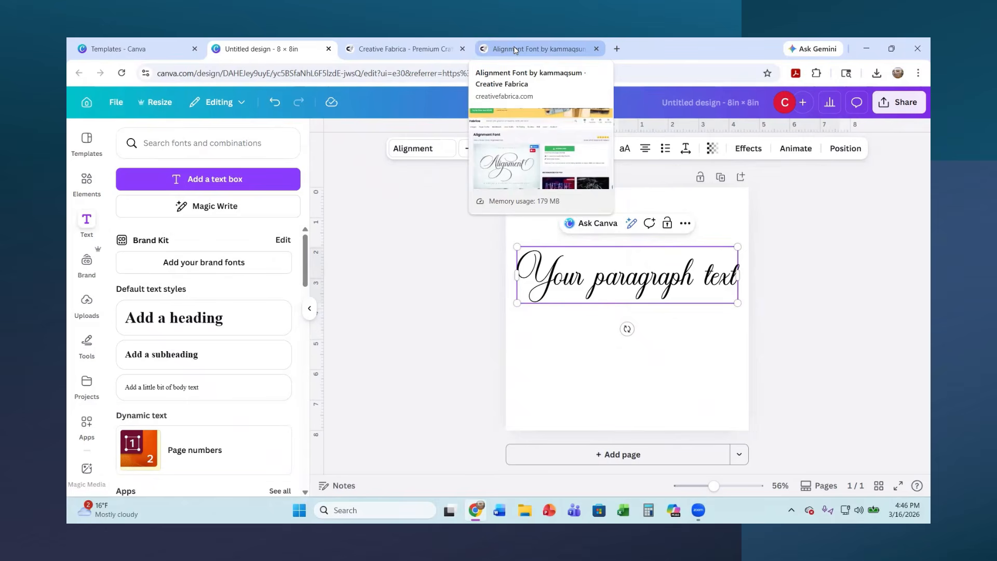
click(426, 318)
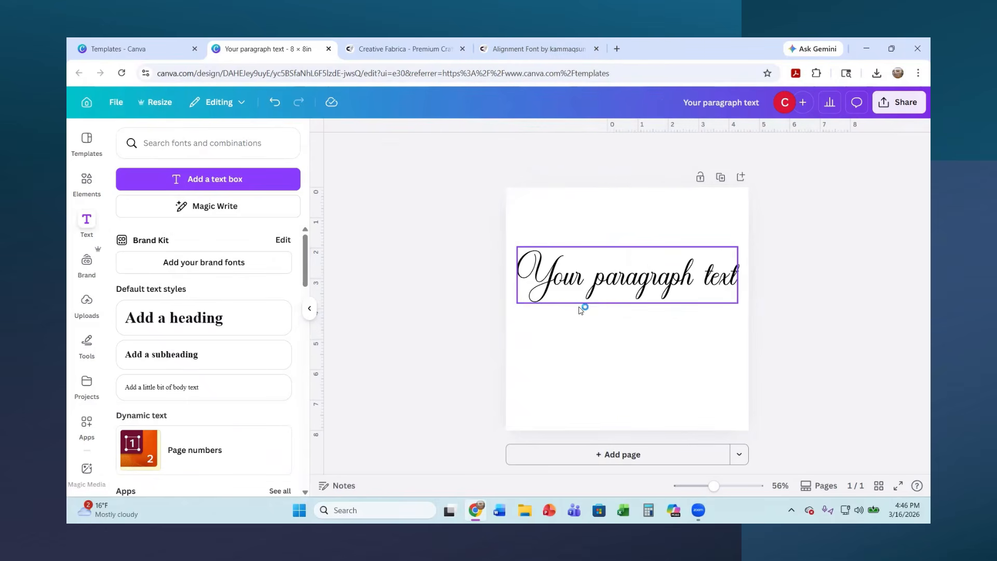
Replace the placeholder paragraph text with a first name in capital letters
click(587, 290)
double_click(732, 283)
click(733, 281)
drag(733, 282, 520, 276)
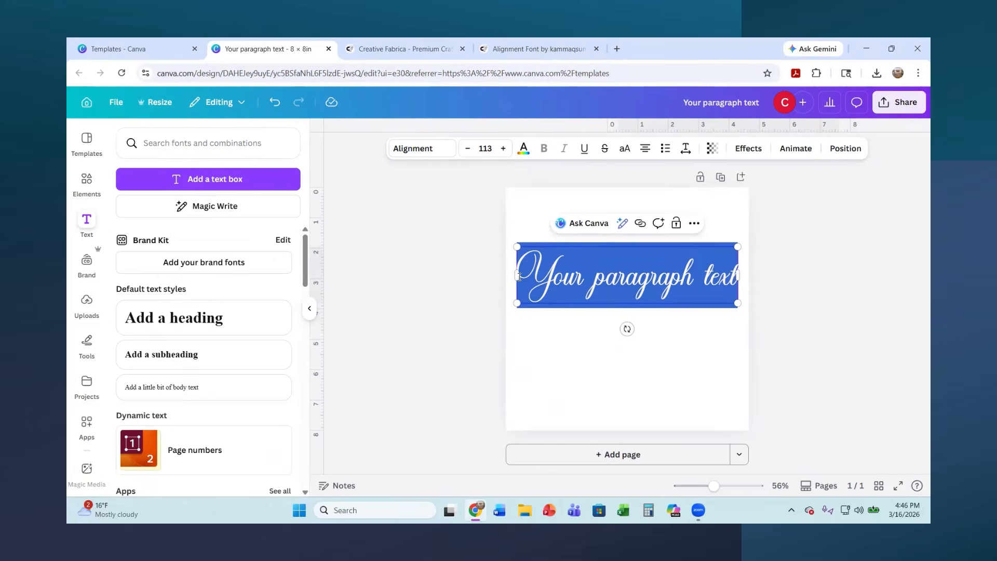
text(CINDY)
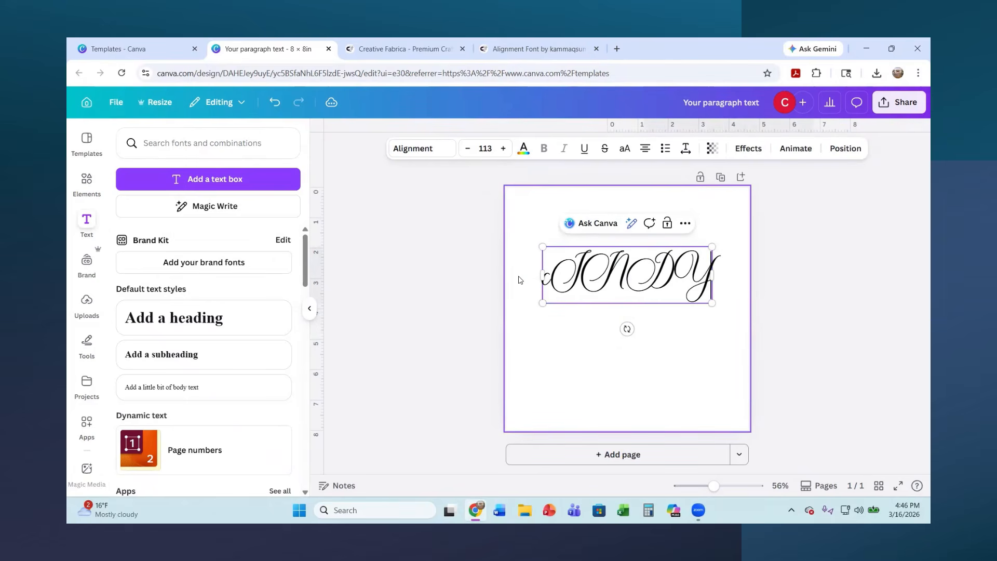
Retype the first name in the text box with only its initial letter capitalised
key(BackSpace)
key(BackSpace)
key(BackSpace)
key(BackSpace)
key(BackSpace)
text(Cindy)
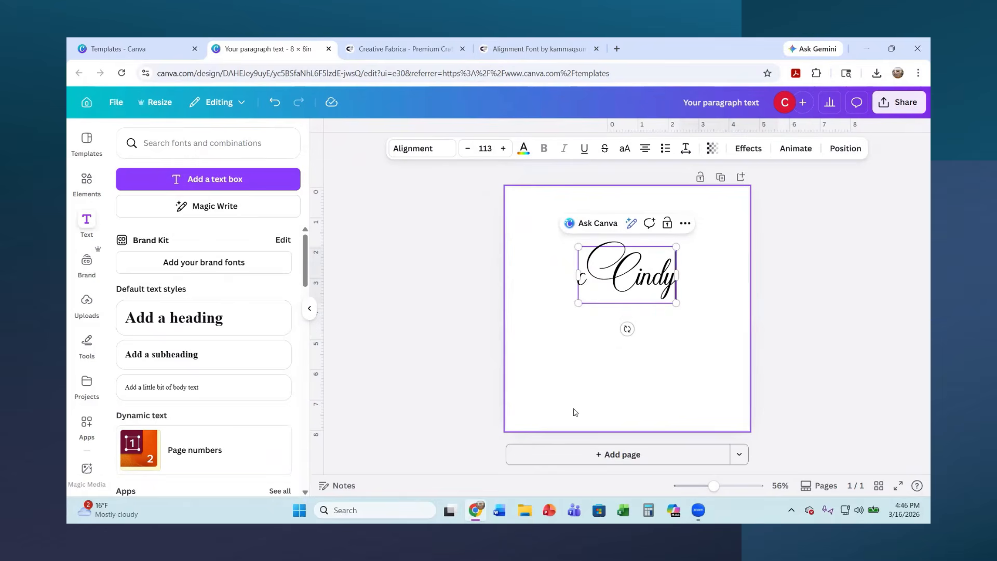
Enlarge the name to about size 261 across the page and delete the stray letter in front of it
drag(676, 303, 721, 365)
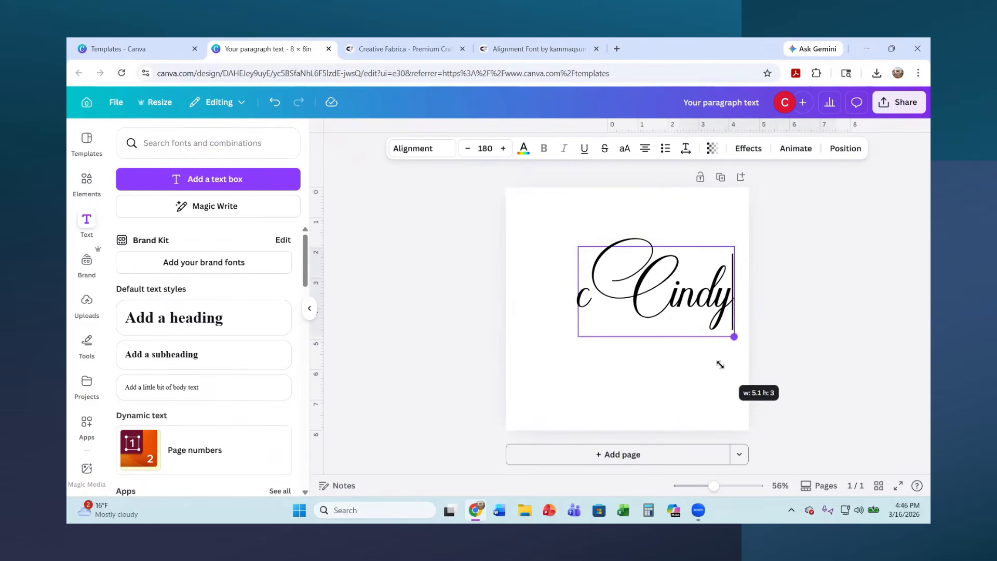
click(593, 298)
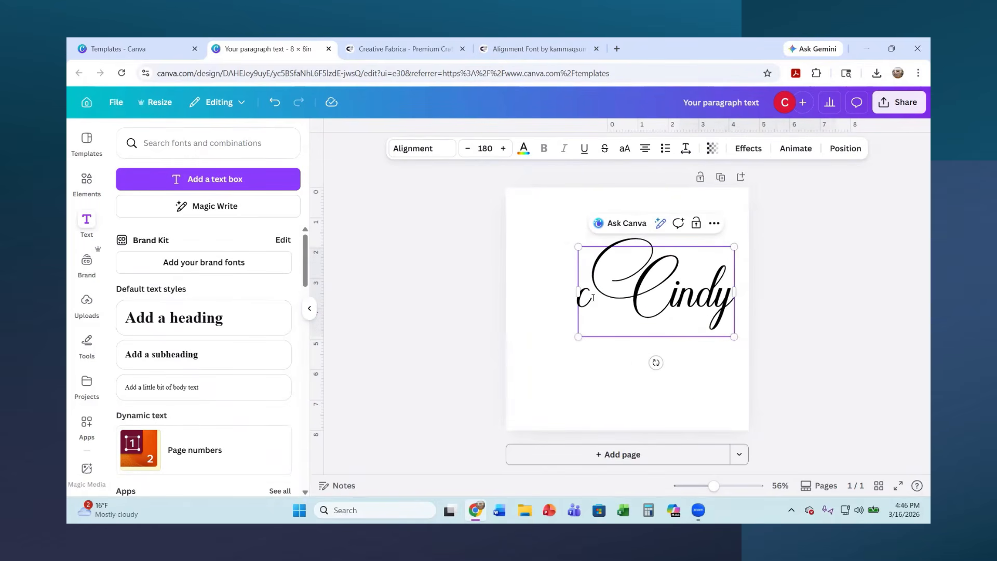
key(BackSpace)
drag(579, 336, 519, 375)
click(626, 346)
click(717, 333)
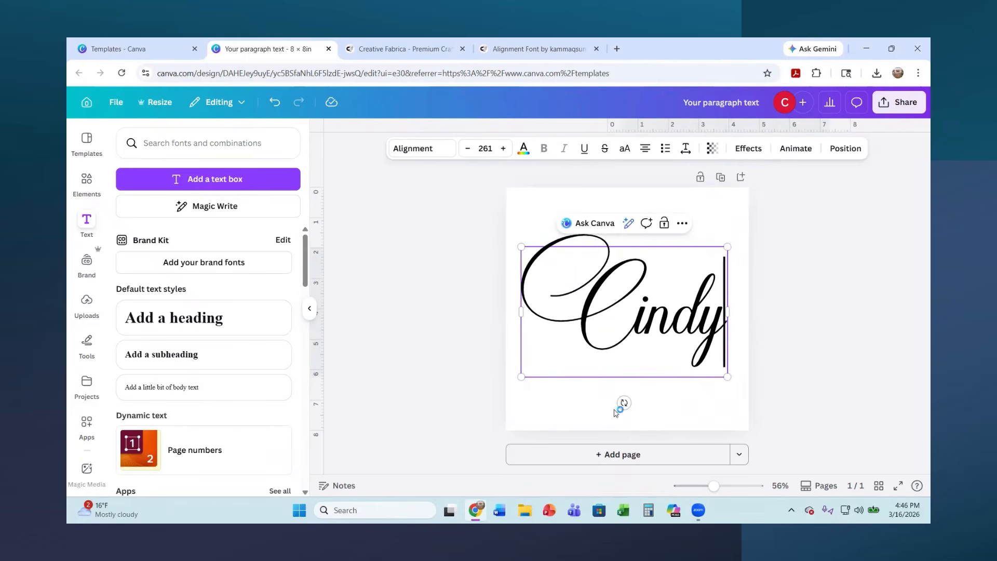
Open the Windows Character Map and look through its list of installed fonts, keeping Alignment
click(364, 510)
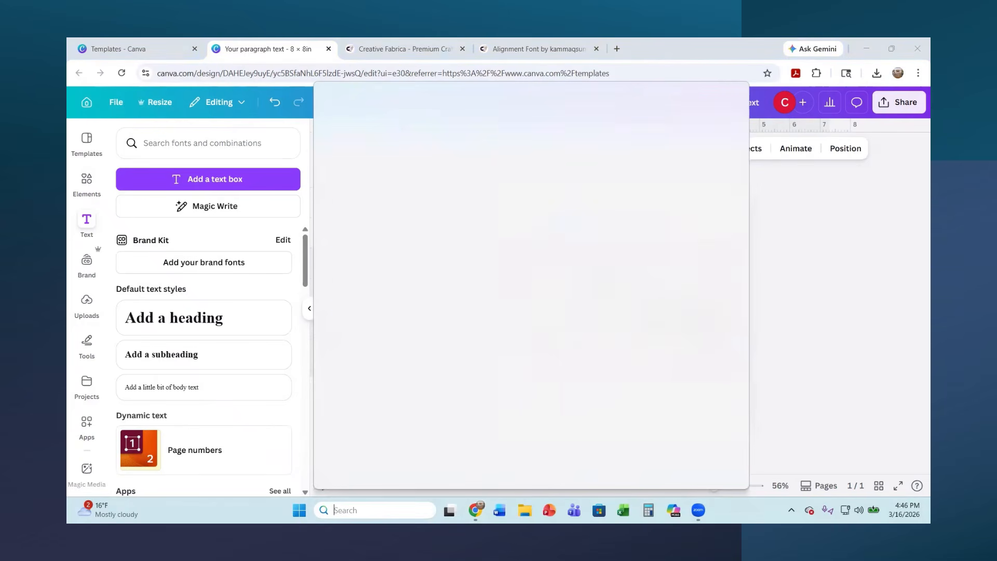
click(381, 130)
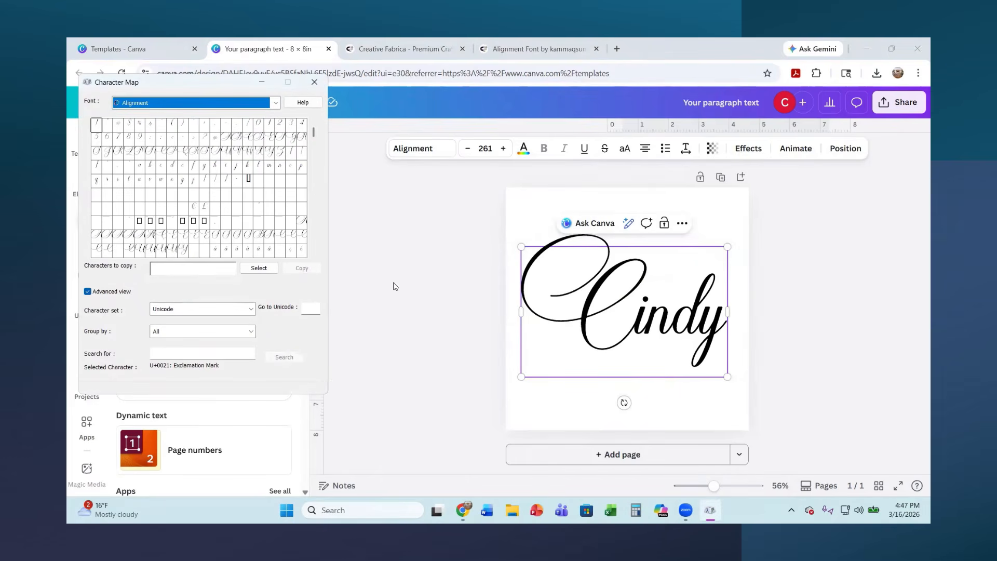
click(276, 104)
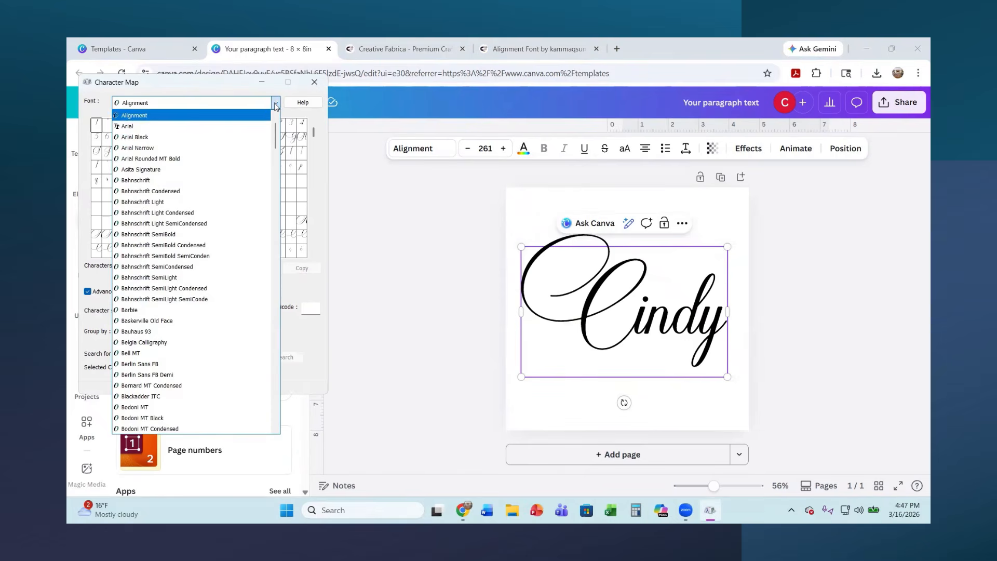
scroll(179, 276, down, 5)
scroll(179, 276, down, 12)
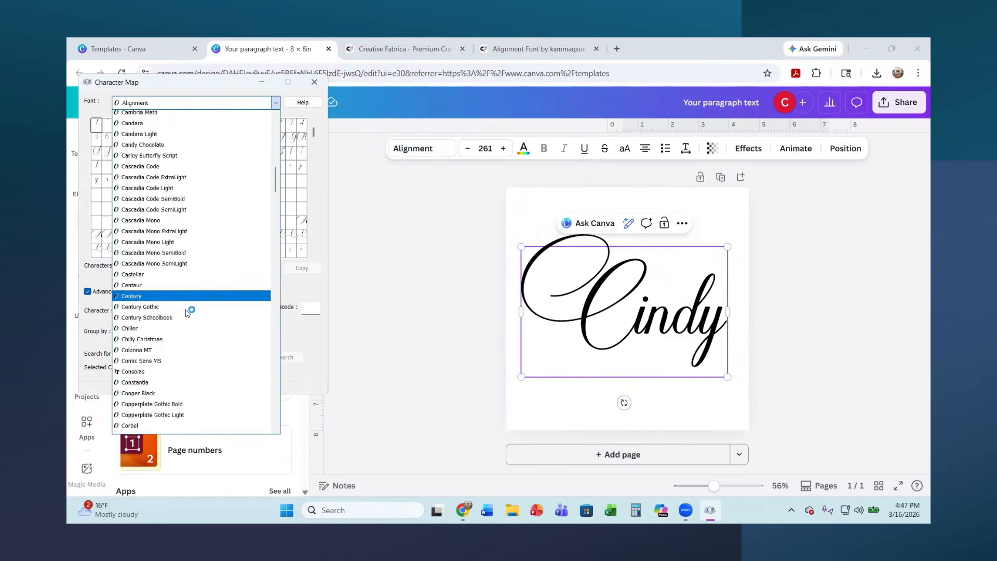
scroll(186, 313, down, 20)
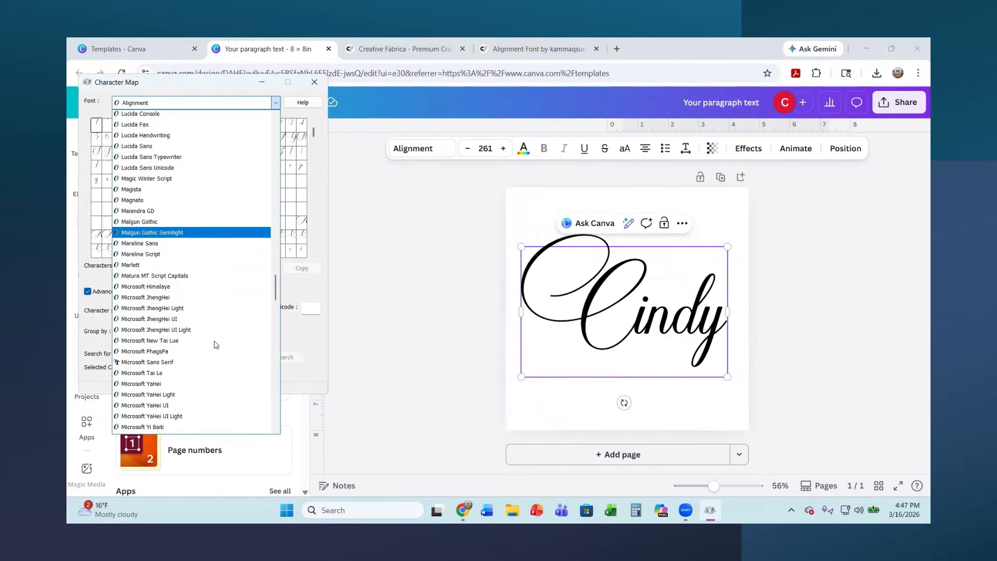
scroll(193, 299, up, 20)
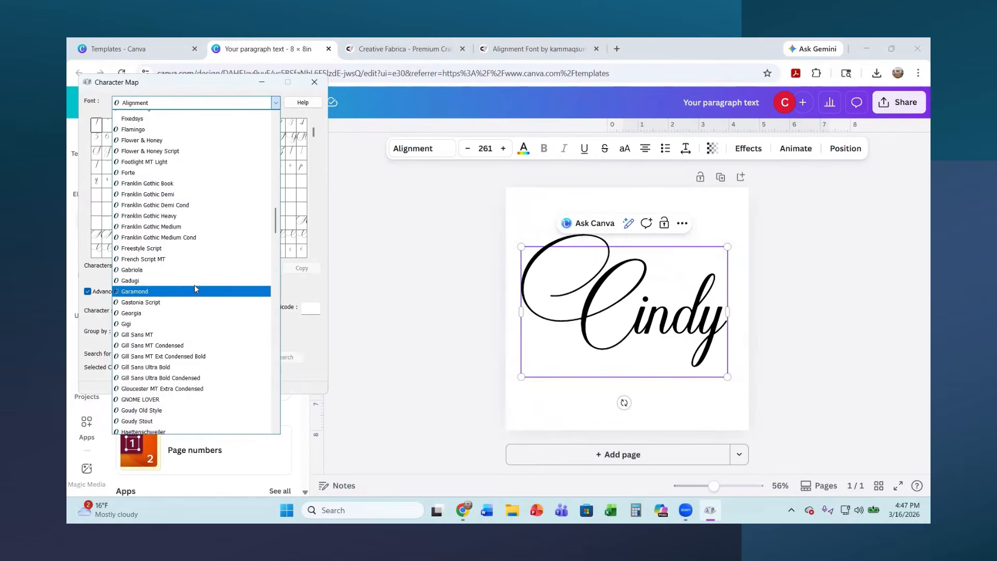
scroll(196, 289, up, 10)
scroll(246, 285, up, 13)
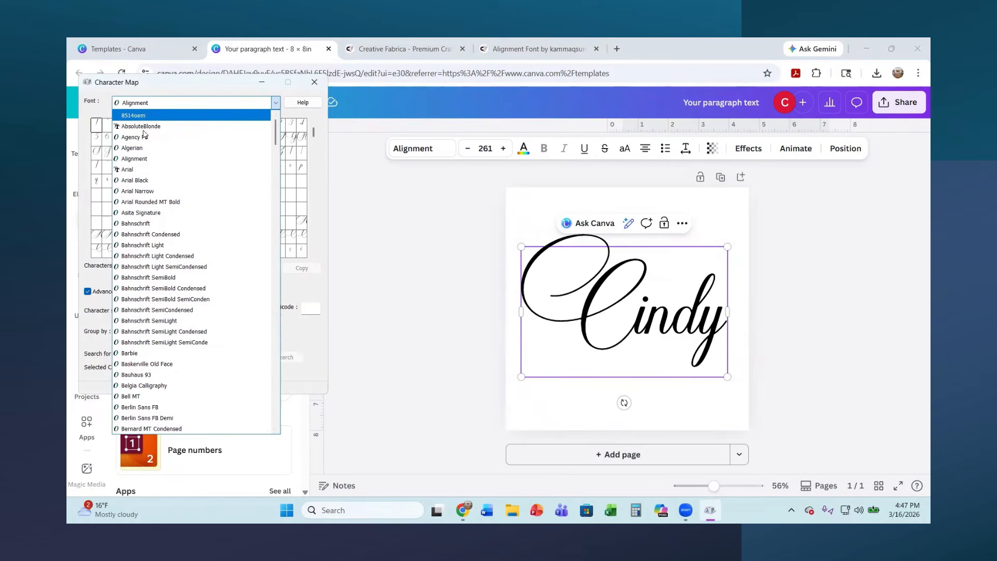
click(161, 104)
click(176, 102)
click(177, 101)
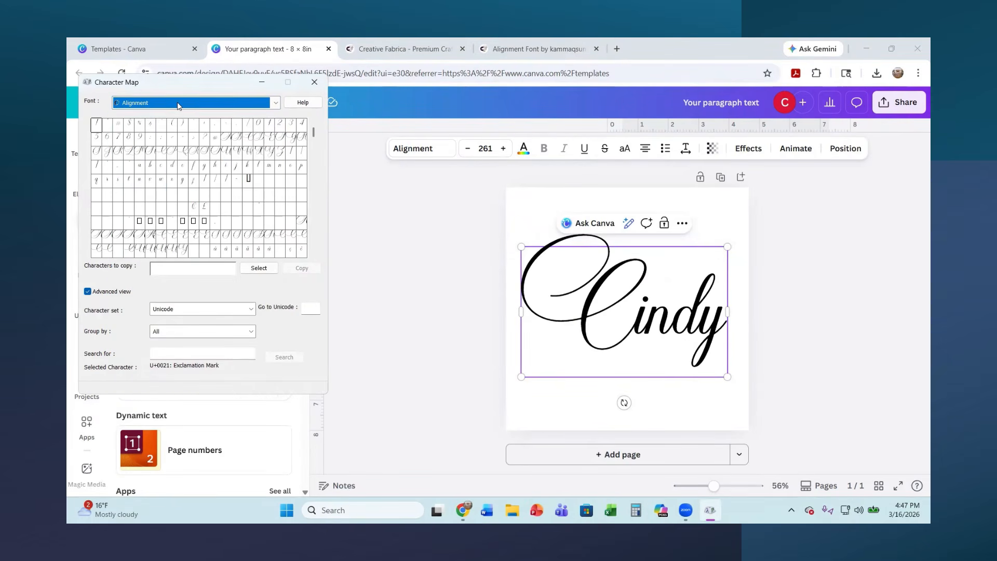
click(276, 104)
click(156, 145)
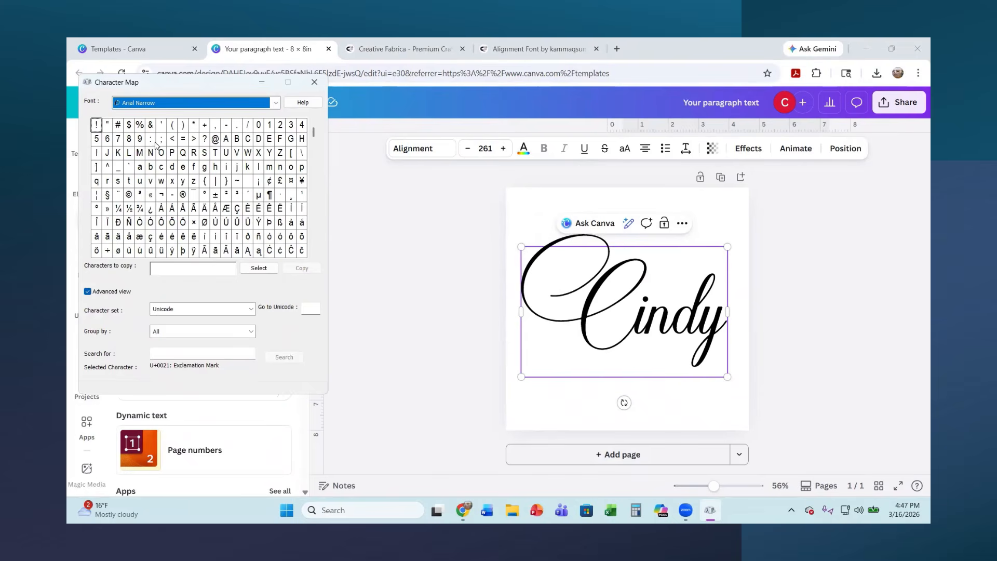
click(277, 105)
scroll(163, 126, up, 1)
scroll(163, 126, up, 2)
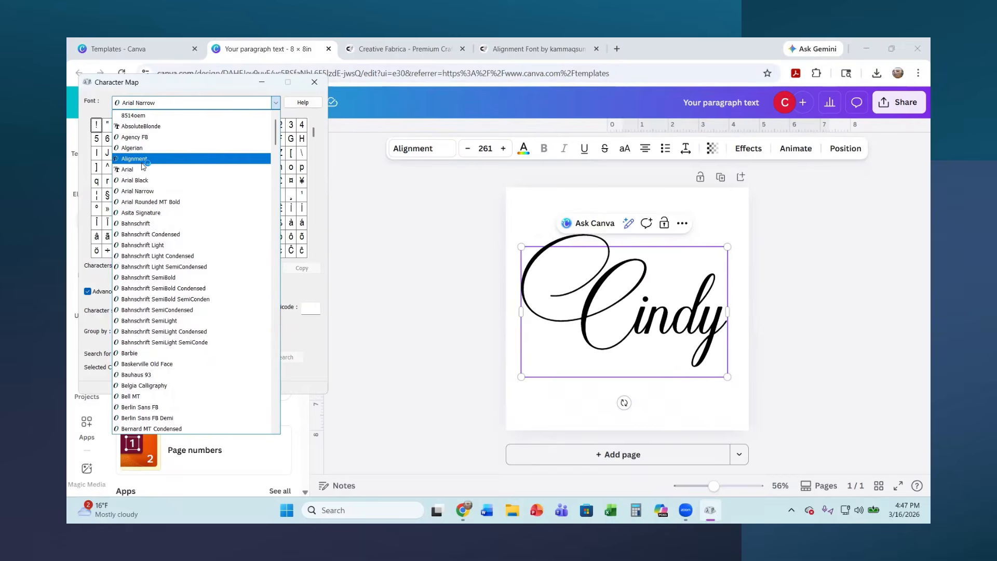
click(145, 161)
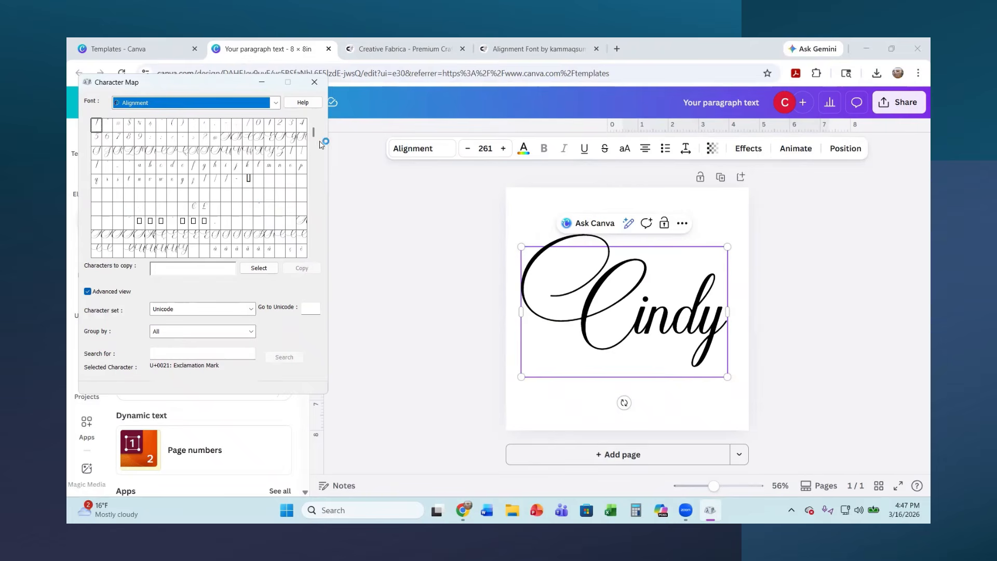
Group the Alignment characters by Unicode Subrange and show the Private Use Characters
drag(313, 133, 340, 122)
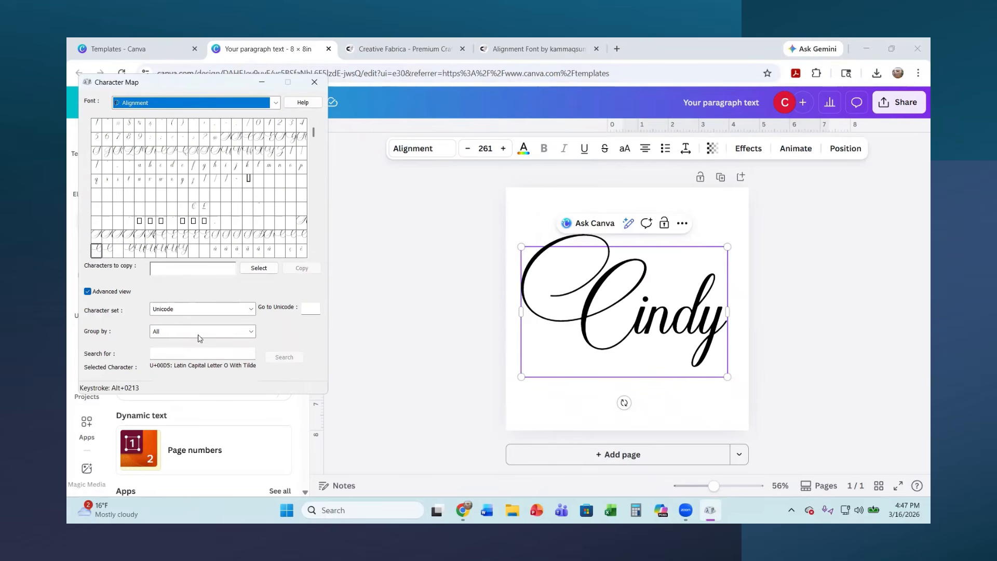
click(252, 331)
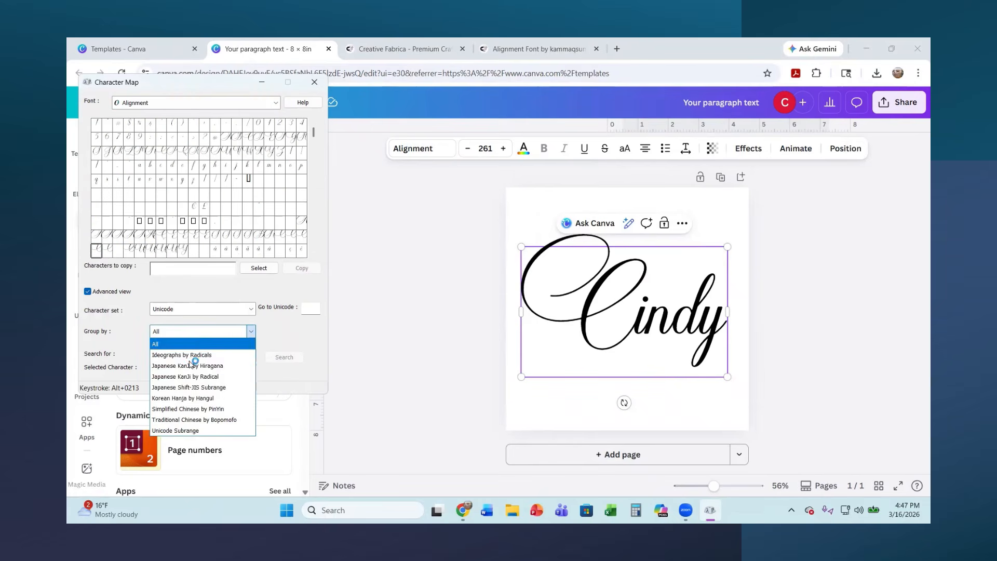
click(185, 431)
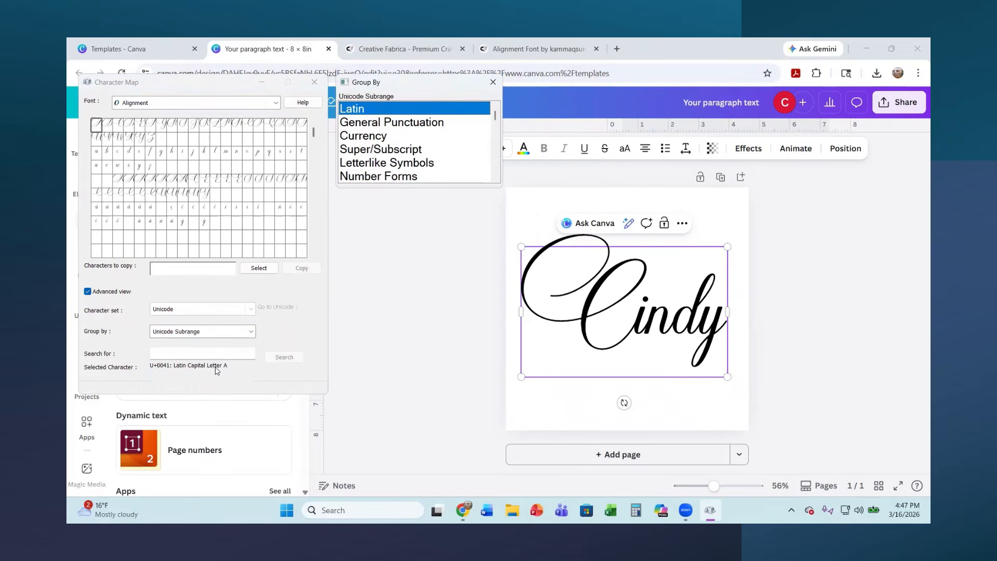
scroll(384, 156, down, 8)
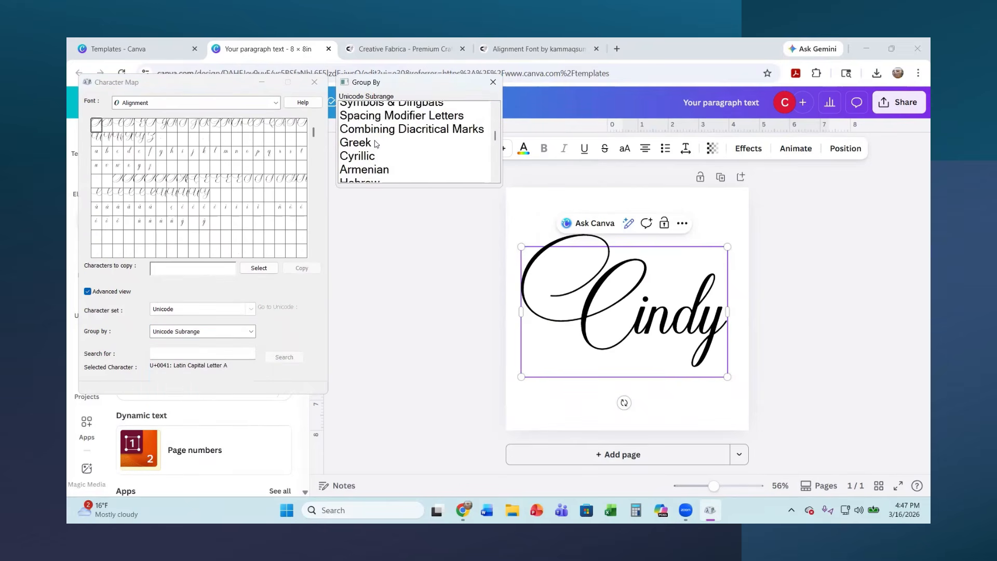
scroll(385, 161, down, 6)
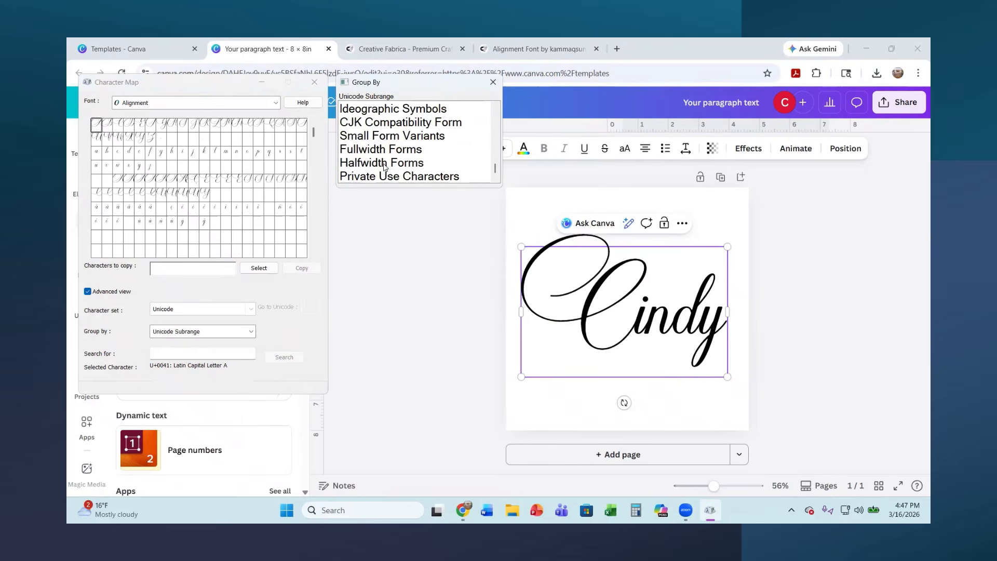
click(371, 177)
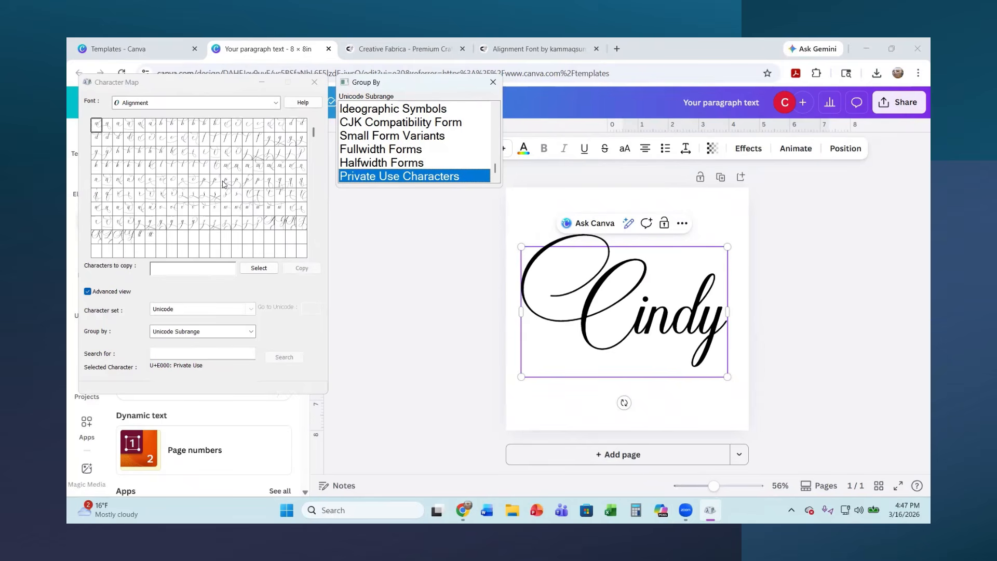
click(291, 82)
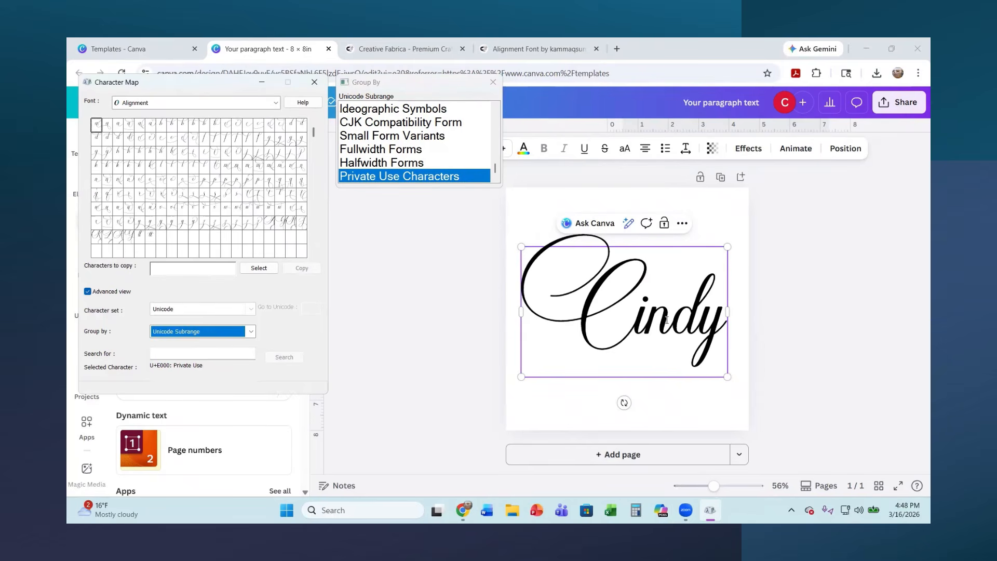
Copy the lowercase y with the looped tail, U+E092, from the Alignment characters
click(718, 331)
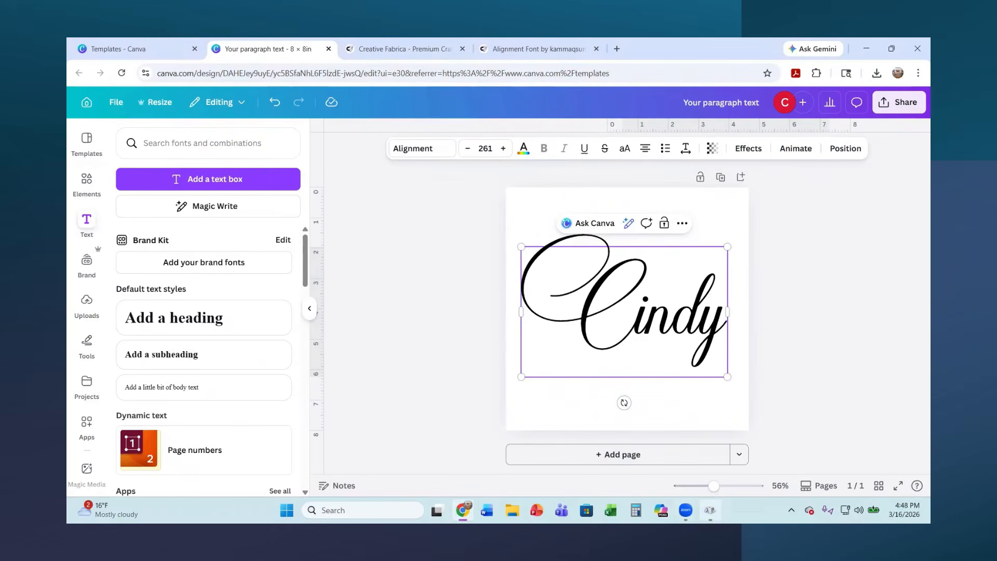
click(710, 510)
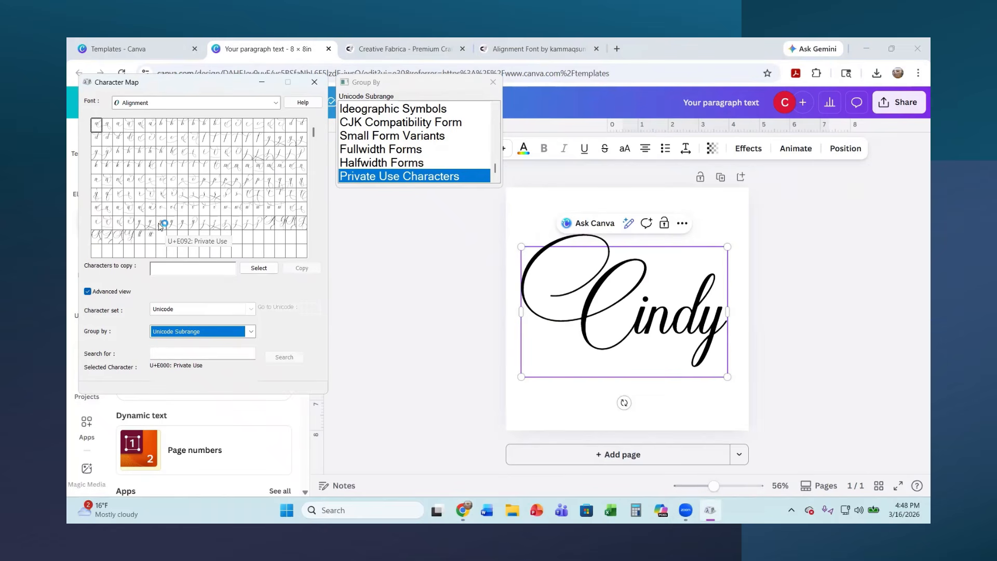
click(161, 225)
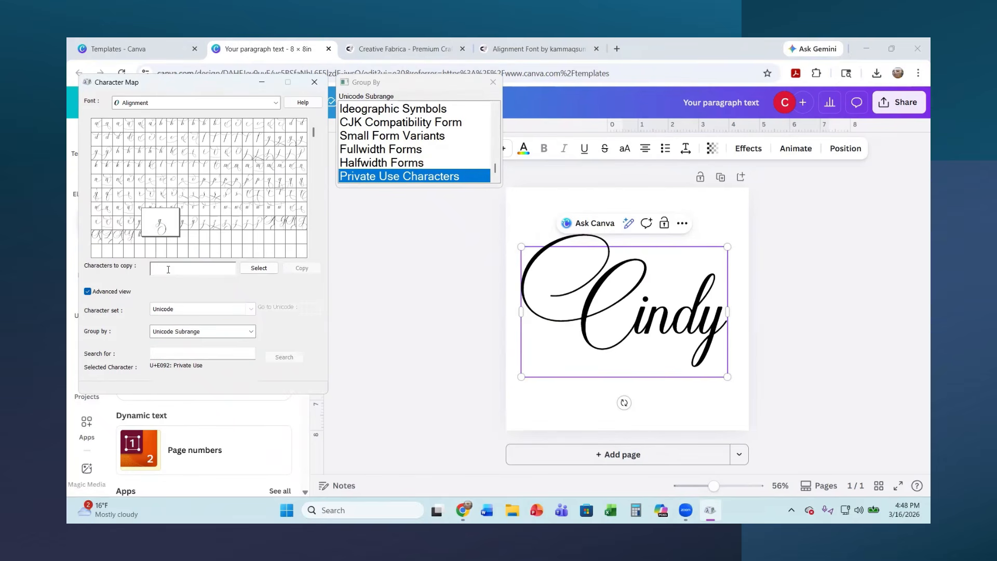
click(259, 270)
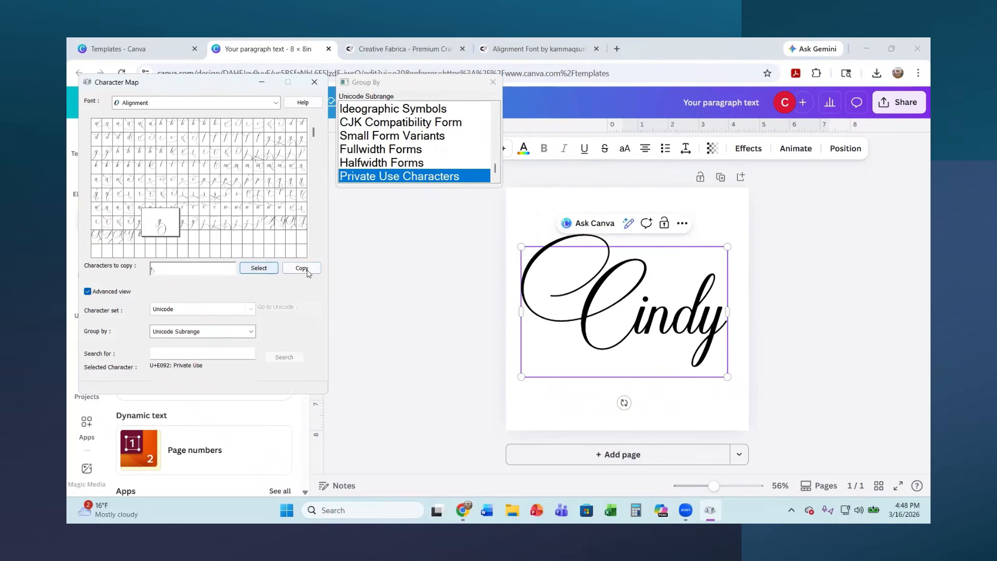
click(306, 270)
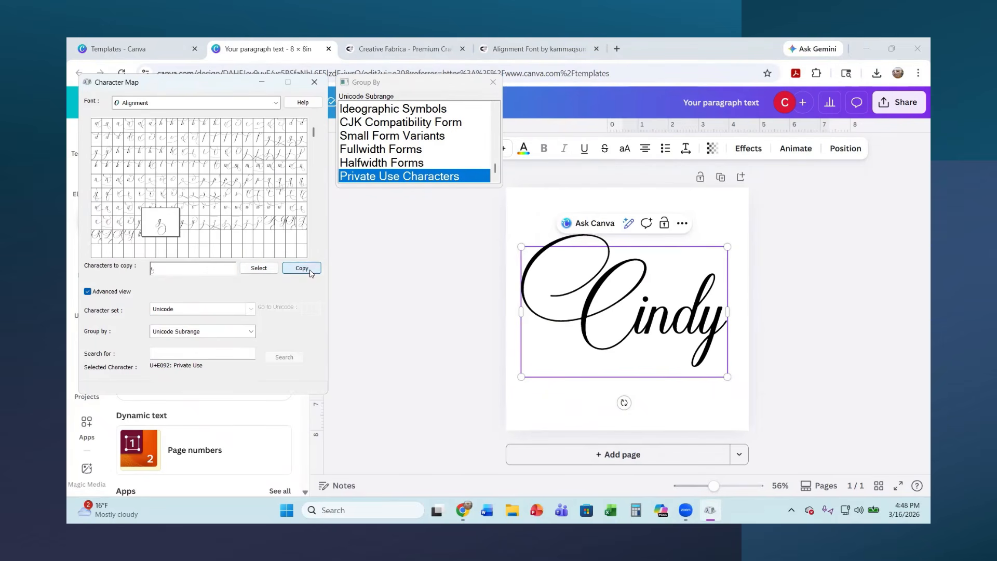
Back in Canva, replace the name's final y with the copied swash character and shrink the text to fit the page
click(717, 330)
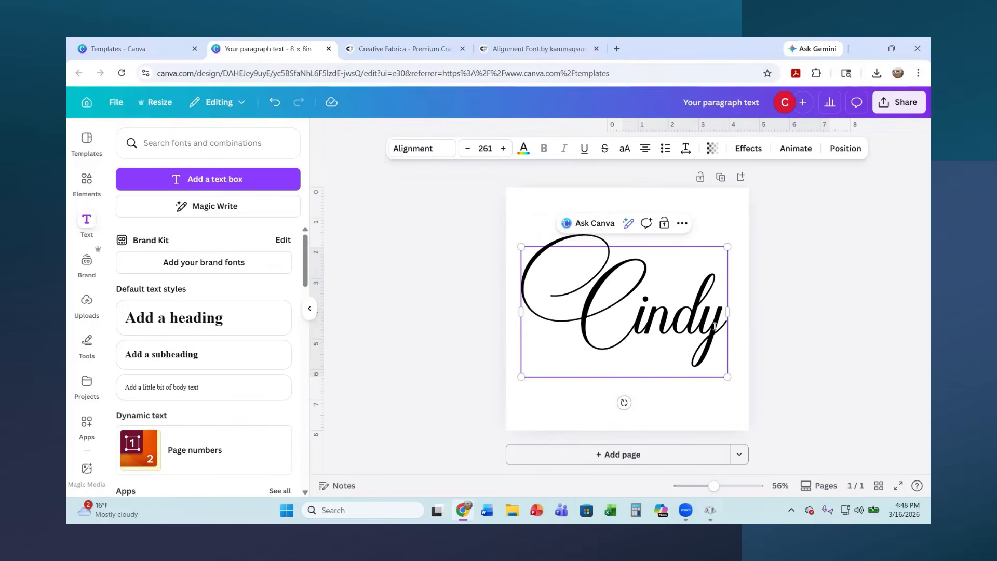
key(BackSpace)
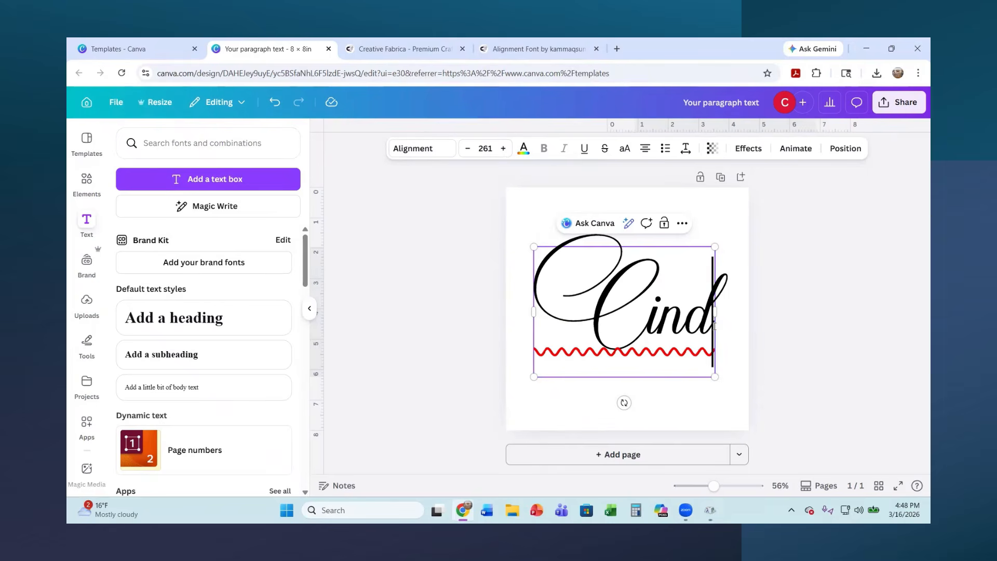
key(ctrl+v)
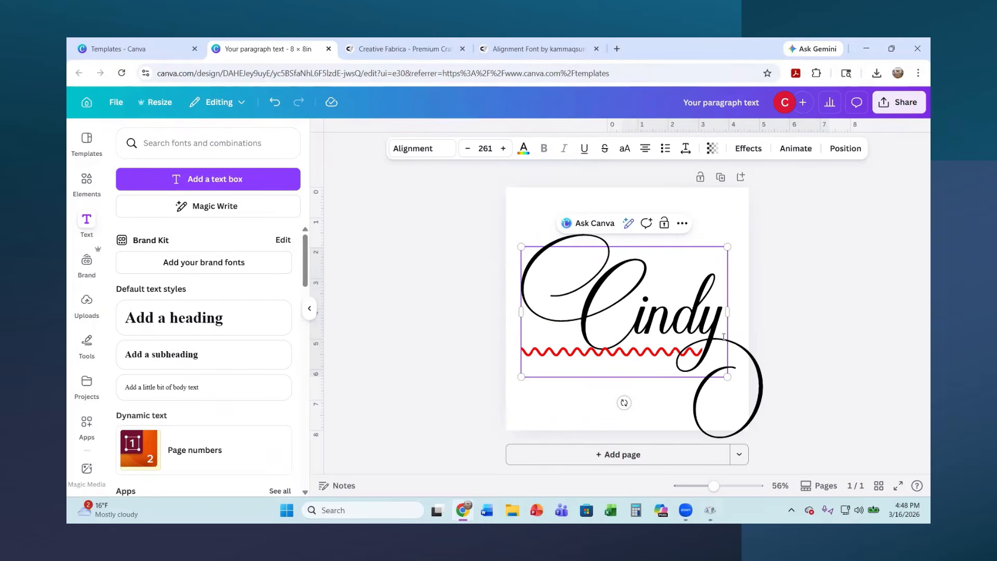
drag(714, 367, 669, 339)
click(736, 308)
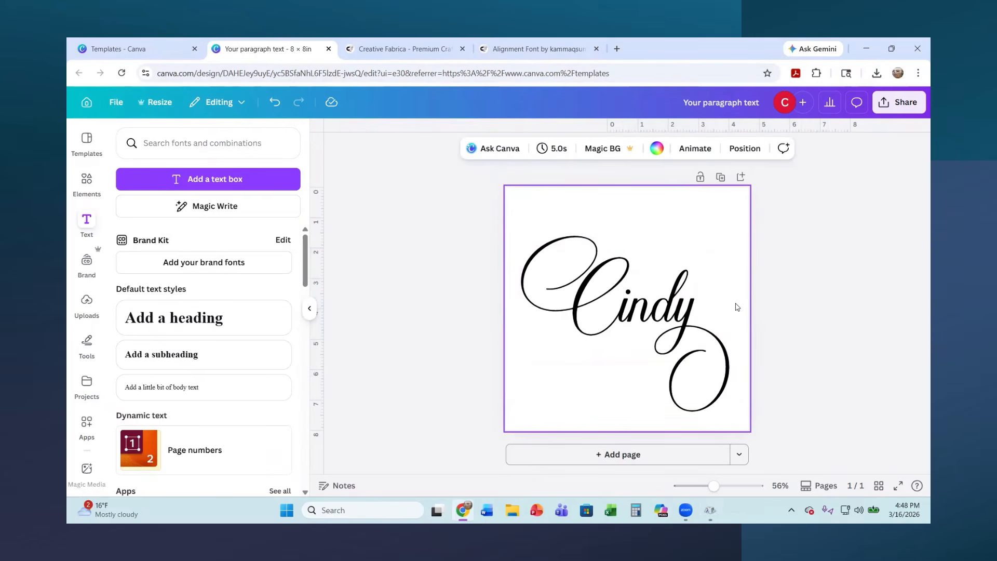
click(668, 318)
click(724, 259)
Add a second page with a new text box, enlarging its text to about size 91.8 near the page's middle
click(607, 454)
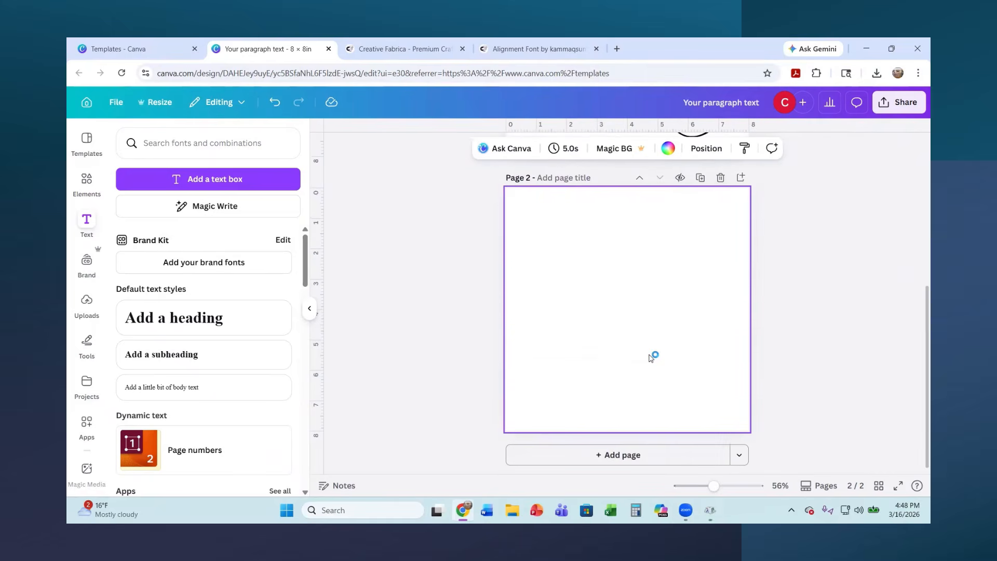
click(249, 183)
drag(613, 304, 539, 228)
drag(638, 312, 713, 340)
click(652, 347)
click(648, 322)
Replace the placeholder text on page 2 with "Family" and enlarge it to about size 160
double_click(706, 305)
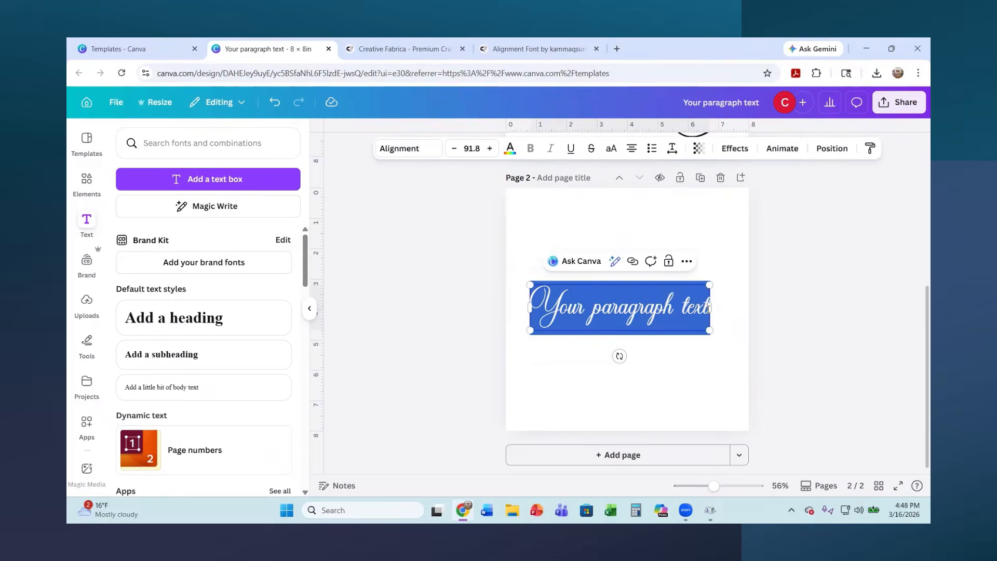
text(Family)
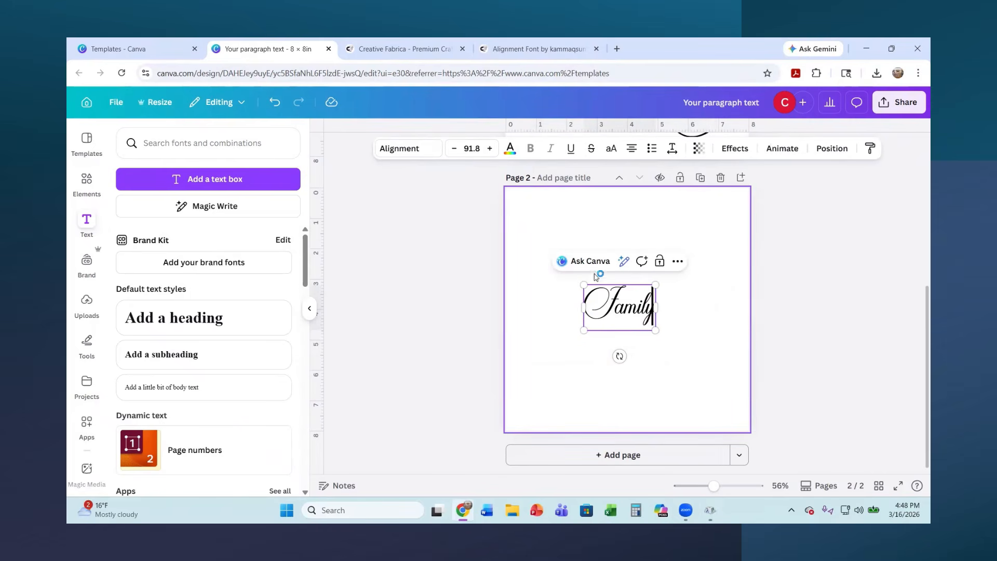
drag(584, 284, 530, 245)
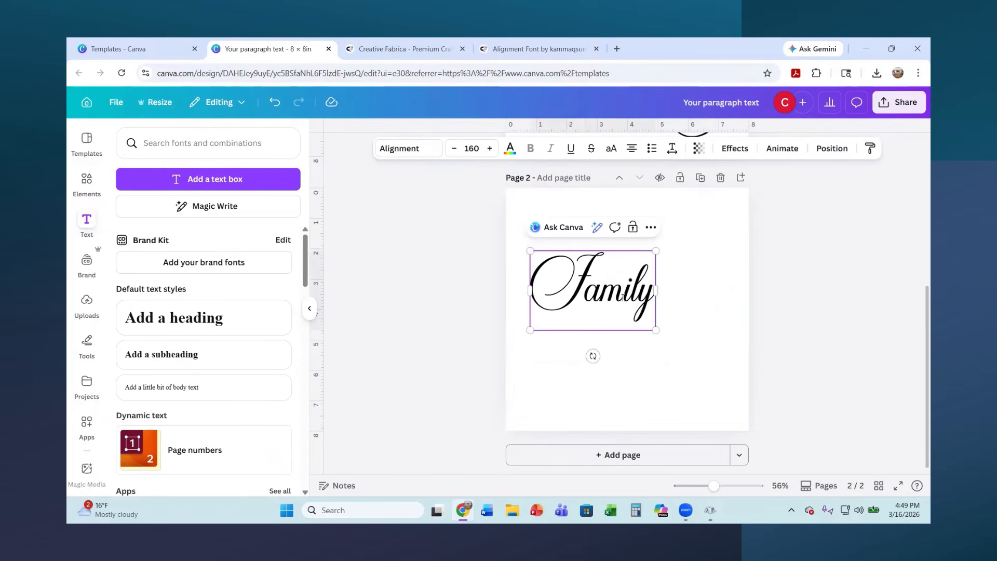
Enlarge "Family" to about size 258 and copy the lowercase y with the wide looped tail, U+E091, from Character Map's Alignment characters
drag(655, 328, 733, 378)
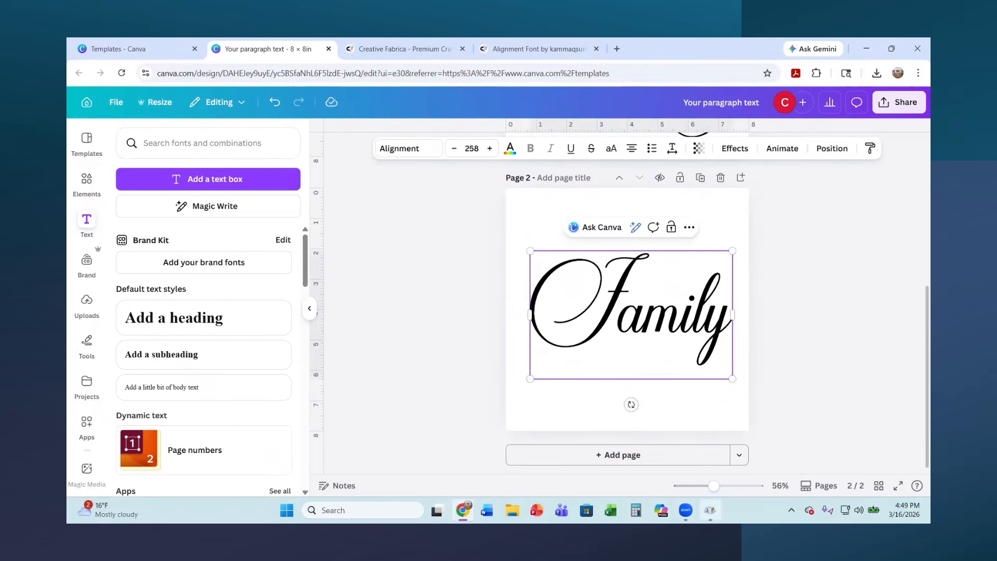
click(710, 510)
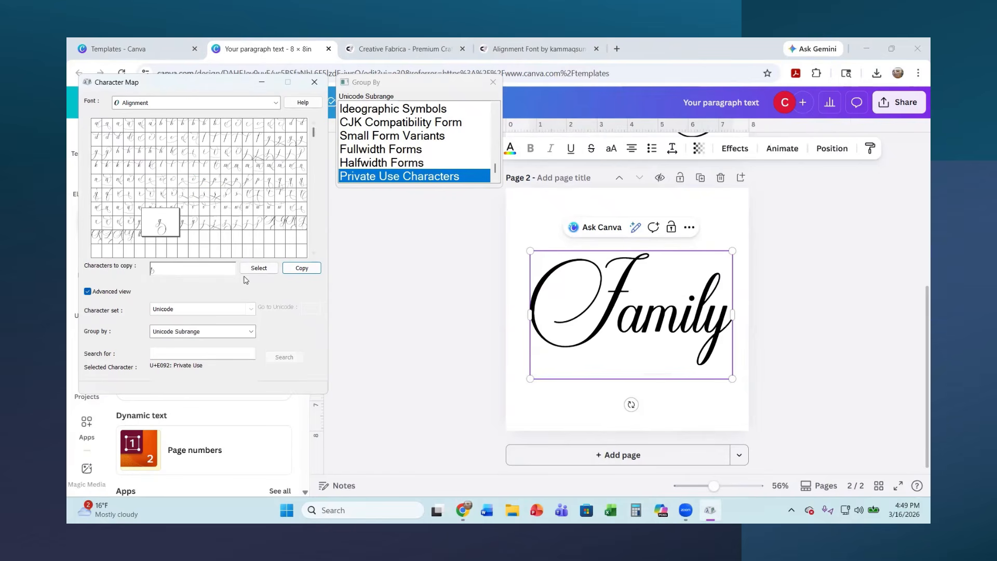
click(221, 269)
key(BackSpace)
click(198, 226)
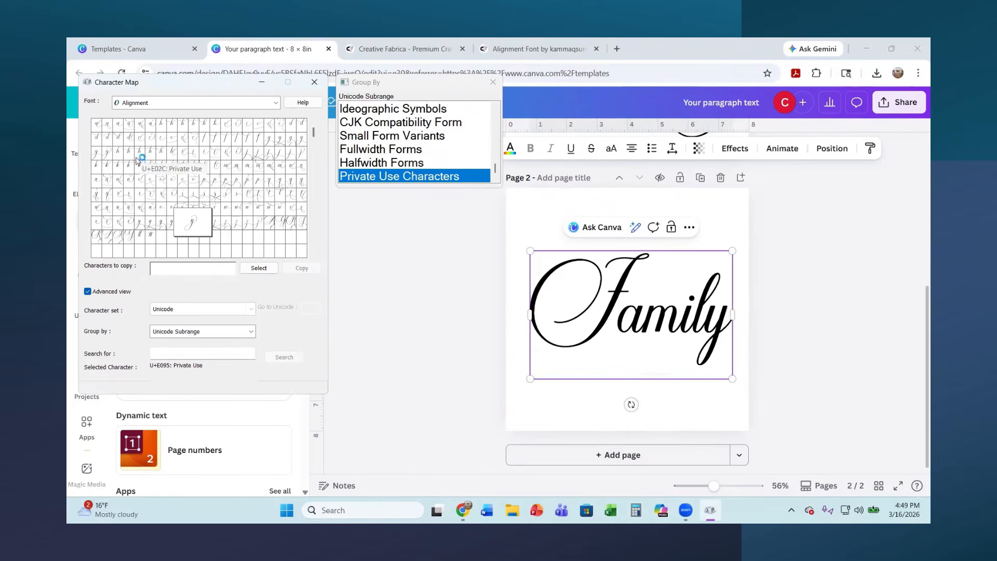
mouse_move(316, 133)
mouse_down()
mouse_move(320, 218)
mouse_move(330, 126)
mouse_up()
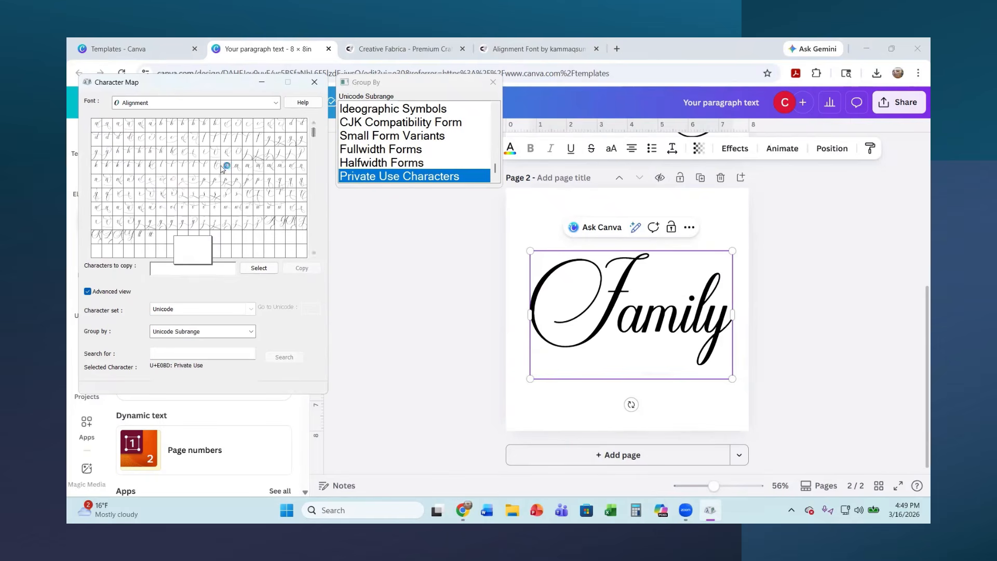
click(149, 225)
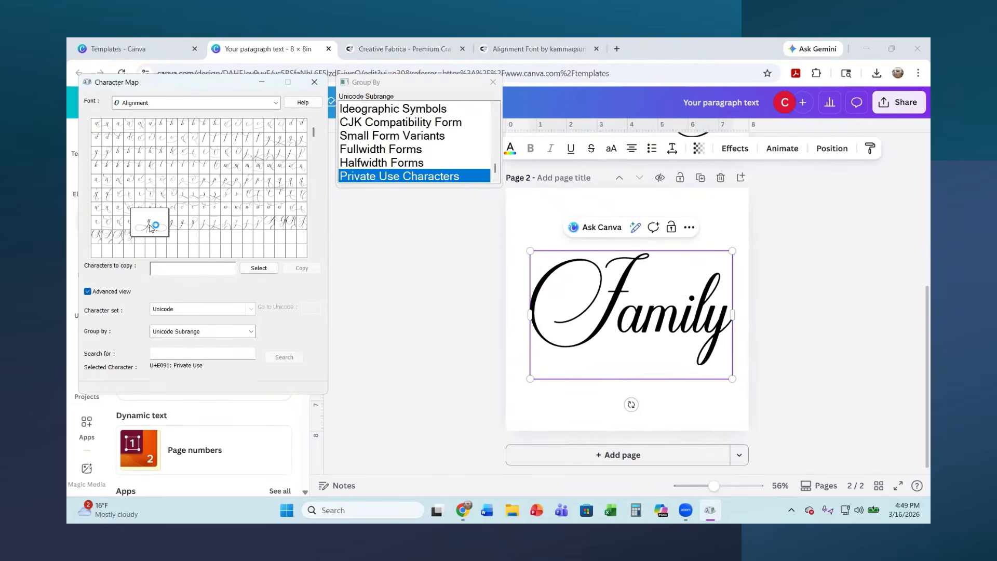
click(249, 268)
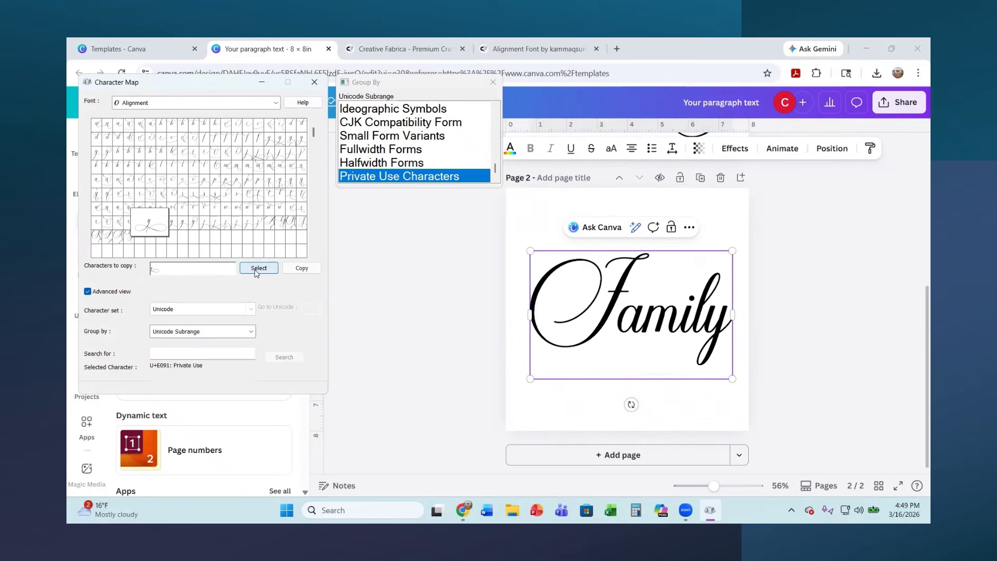
click(301, 268)
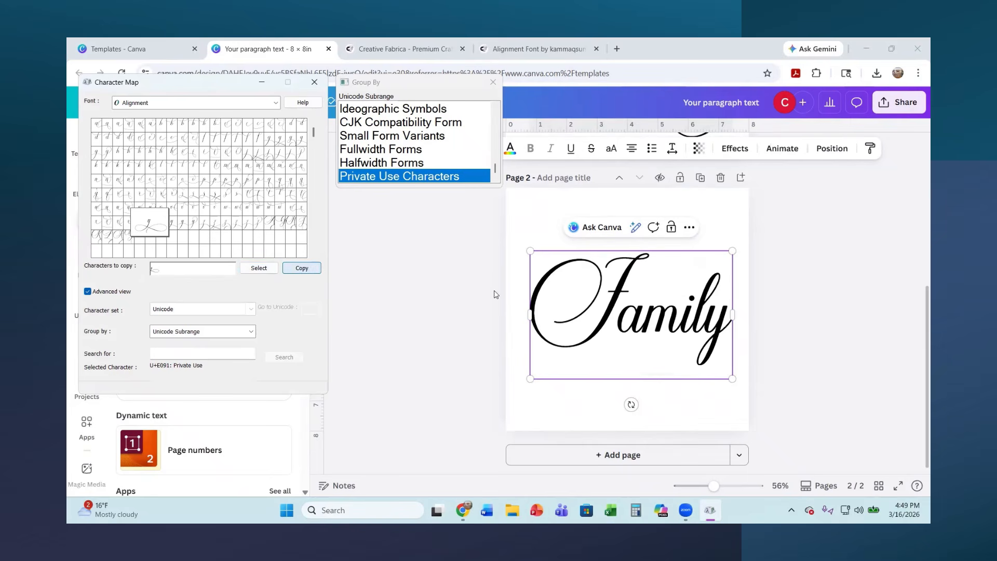
Back in Canva, replace the final y of "Family" with the copied swash character and shrink the text to about size 168 within the page
click(736, 326)
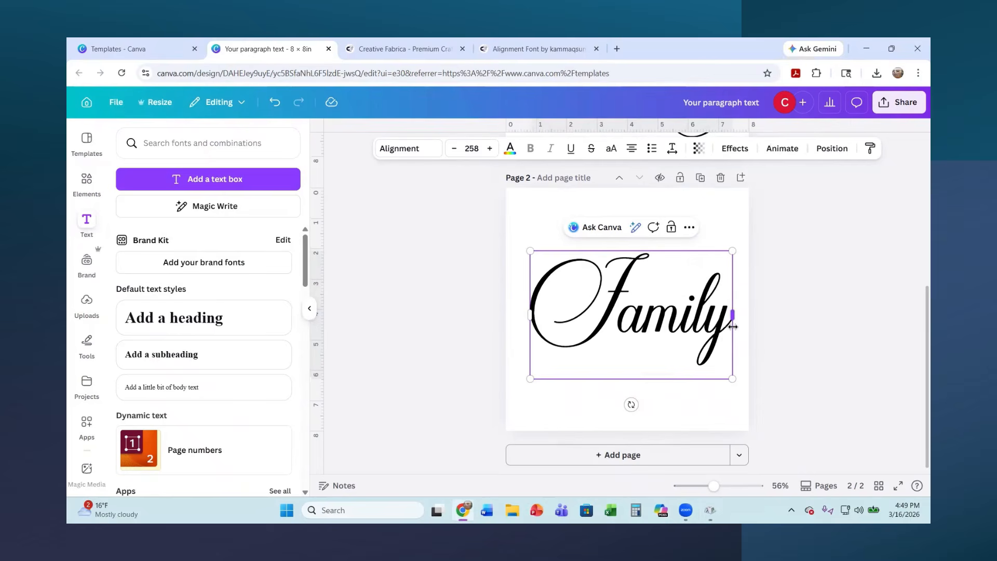
key(BackSpace)
key(ctrl+v)
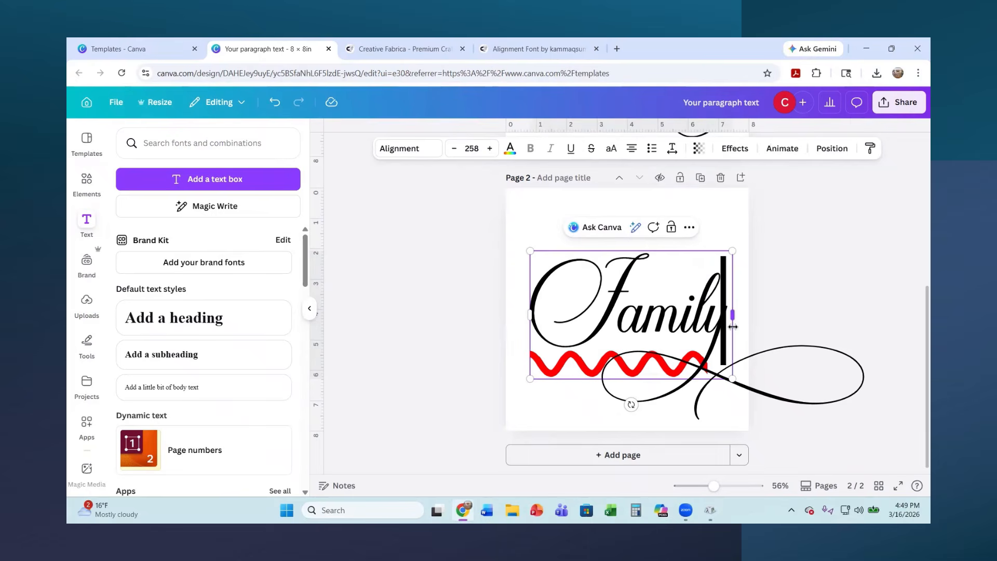
click(766, 392)
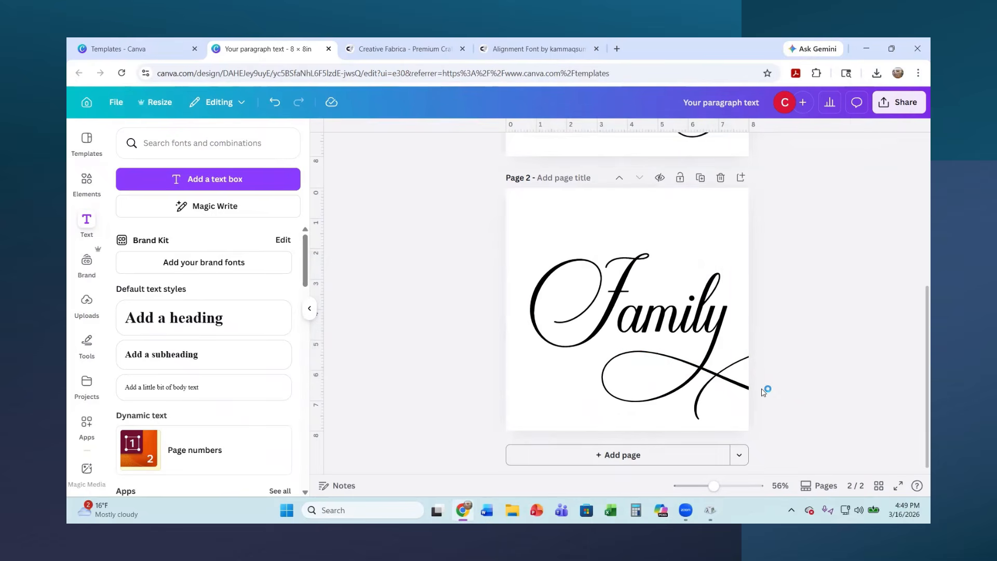
drag(646, 345, 629, 306)
drag(716, 340, 624, 290)
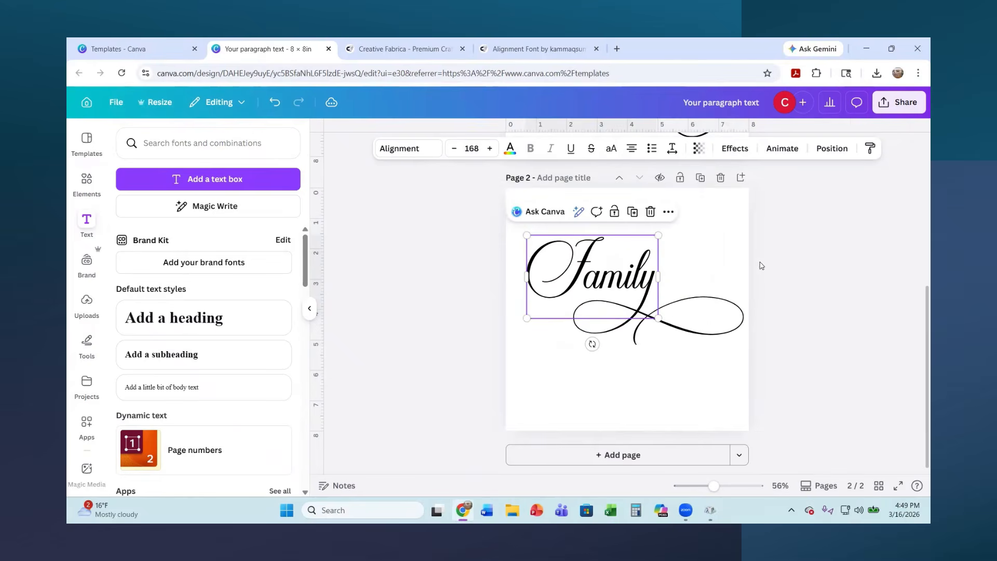
click(828, 271)
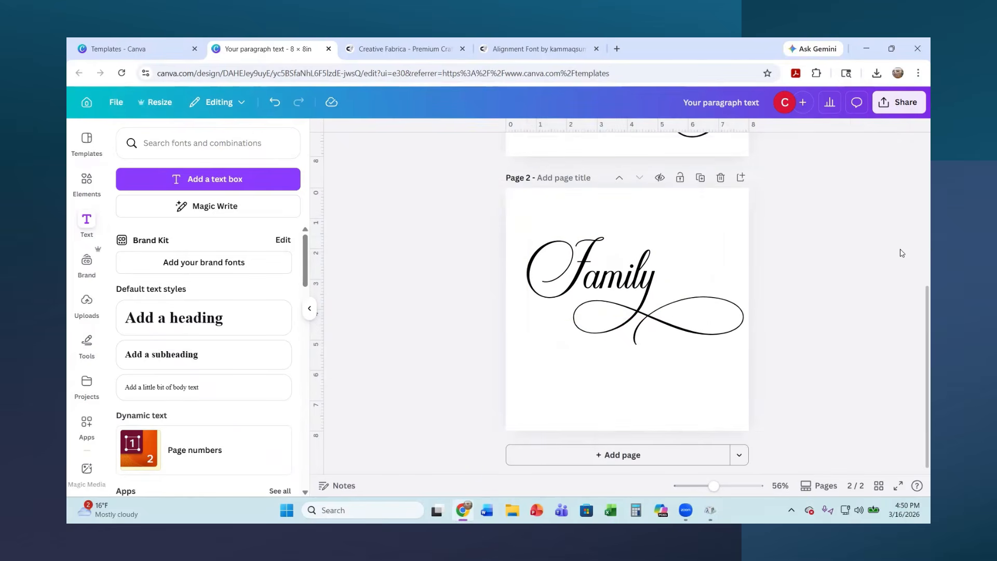
Review the design pages, and go back from the Alignment product page to Creative Fabrica's fonts listing to browse other fonts
scroll(863, 261, up, 5)
scroll(861, 261, down, 5)
scroll(860, 257, down, 1)
click(398, 51)
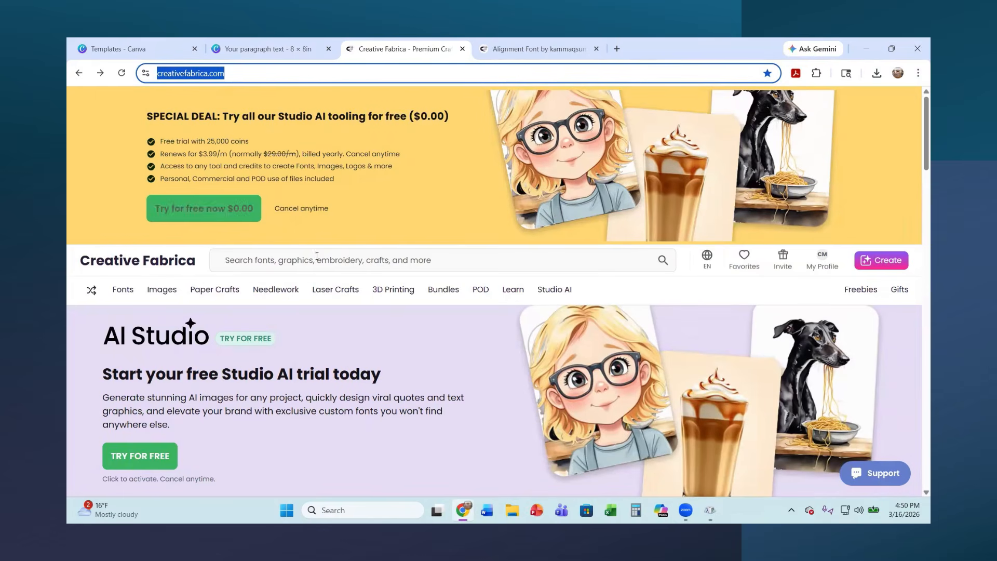
click(523, 52)
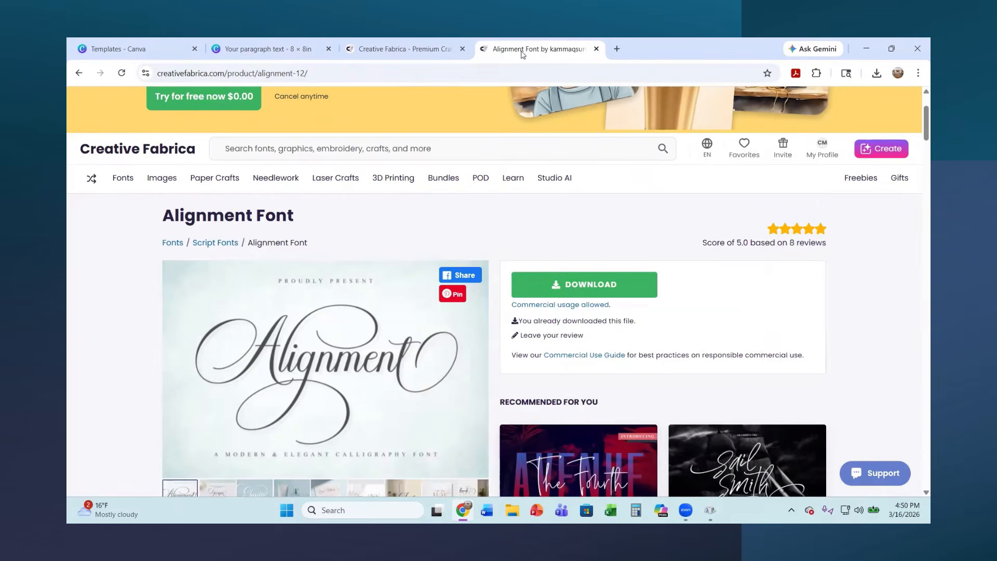
click(78, 73)
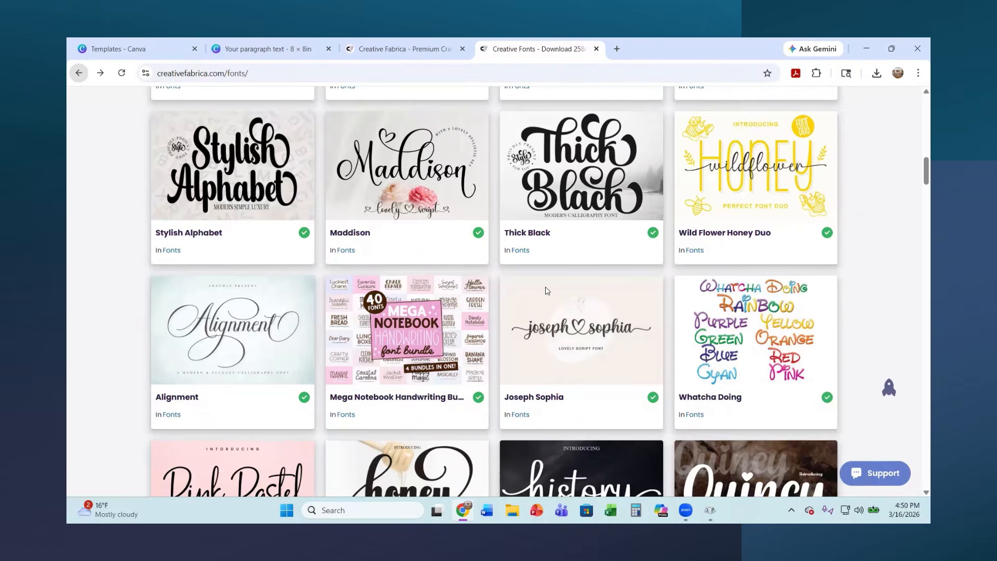
scroll(571, 312, down, 3)
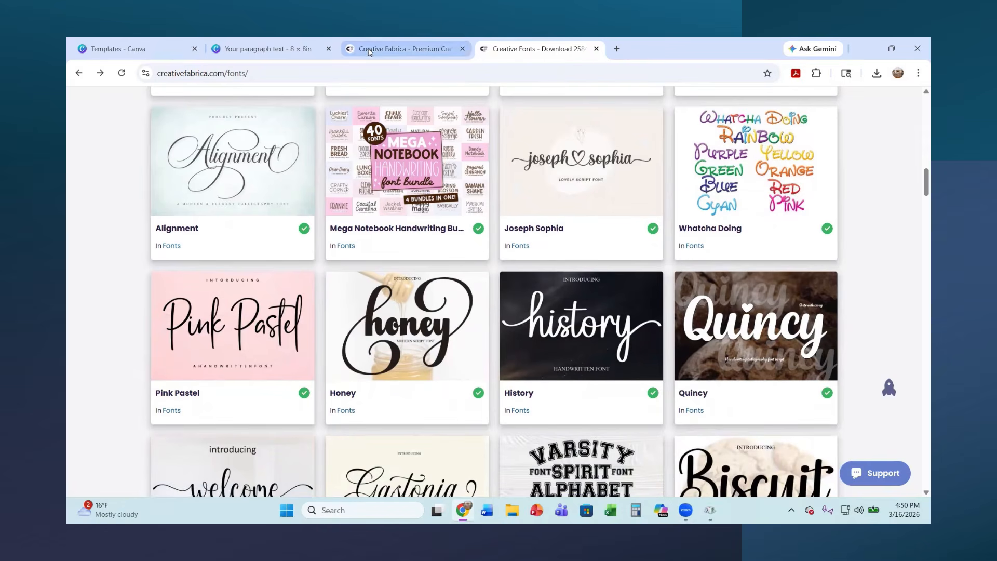
From the Creative Fabrica home page, open the Wordcloud Generator among the font text tools and look over its word, shape and font options
click(387, 51)
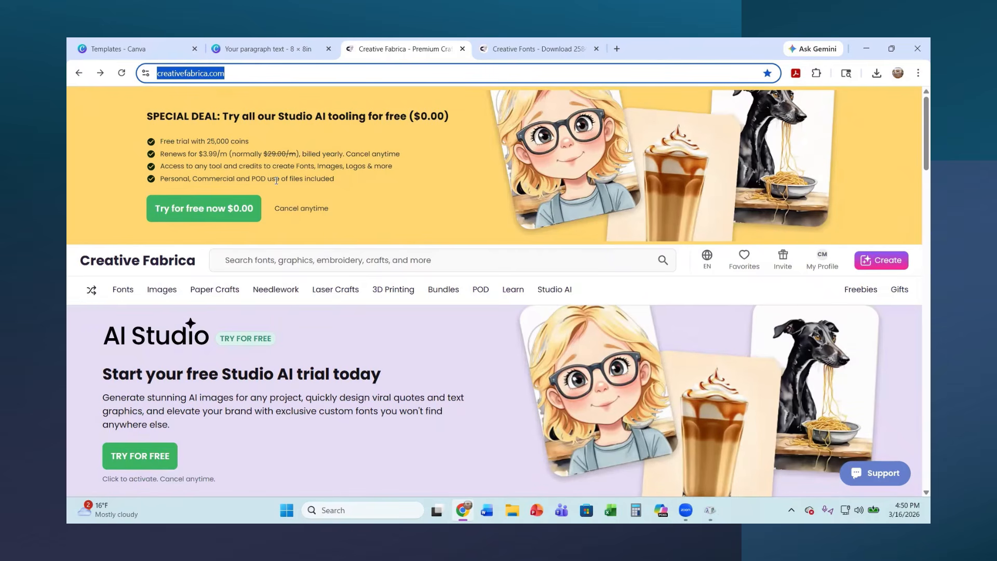
mouse_move(122, 295)
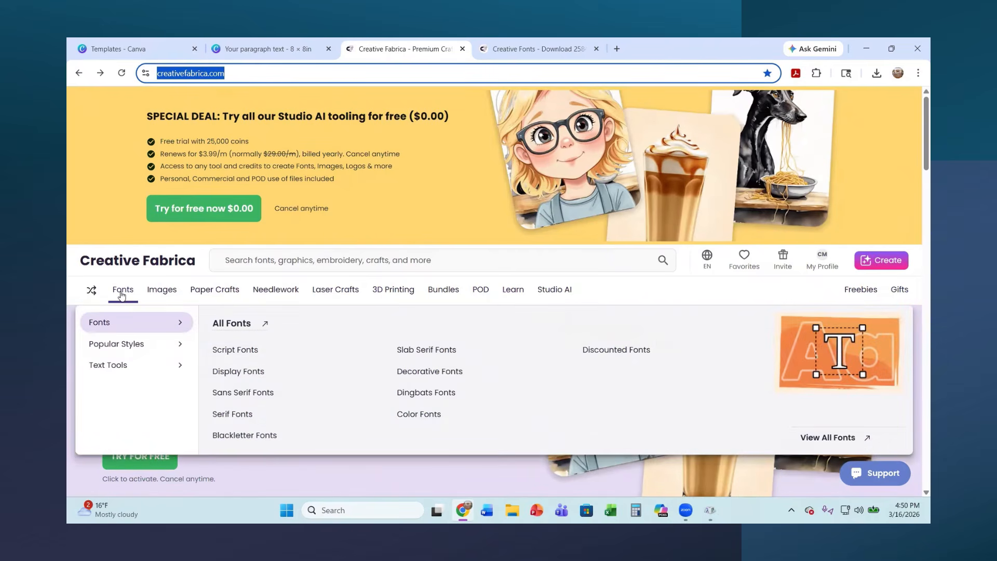
mouse_move(117, 371)
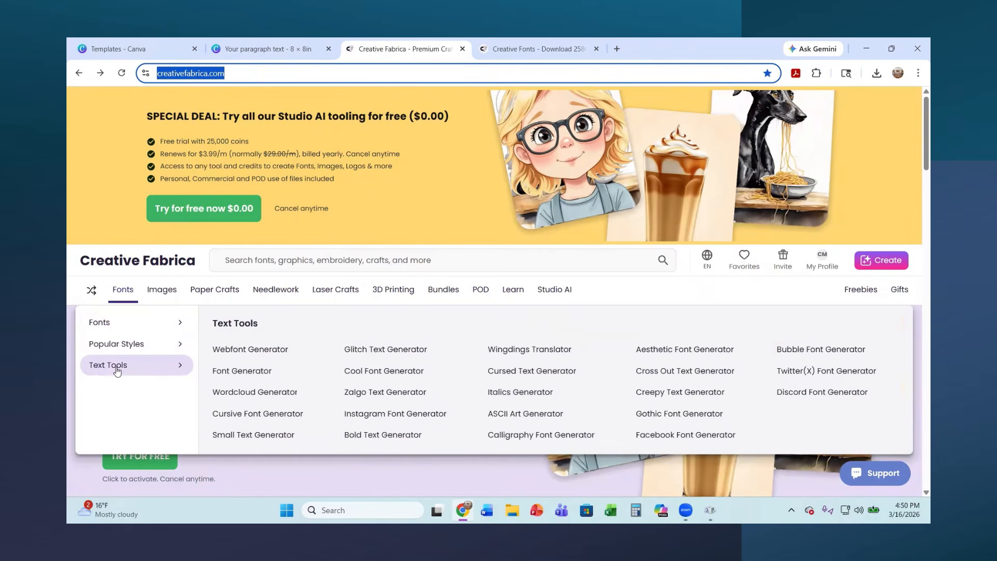
click(237, 393)
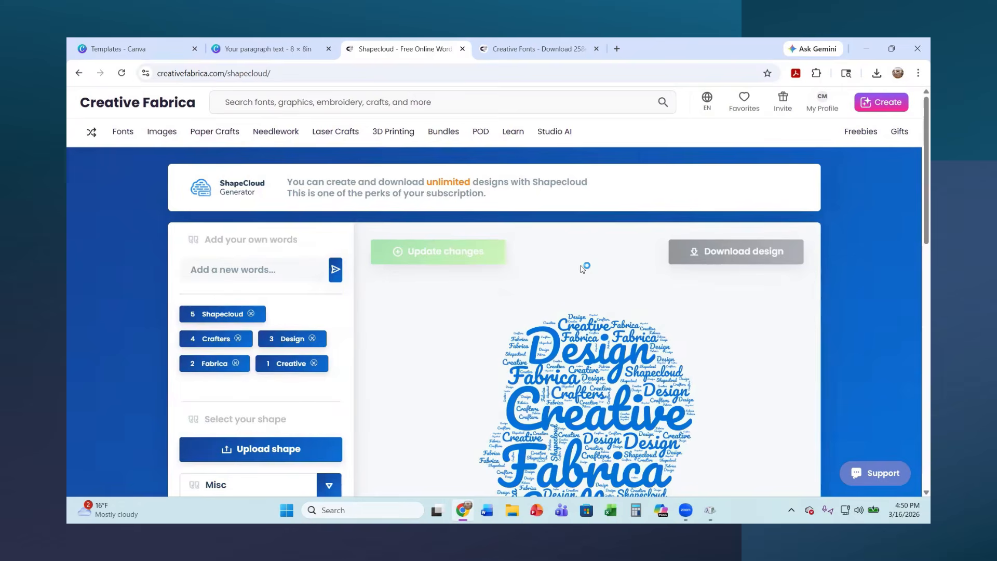
scroll(596, 279, down, 2)
scroll(324, 281, down, 2)
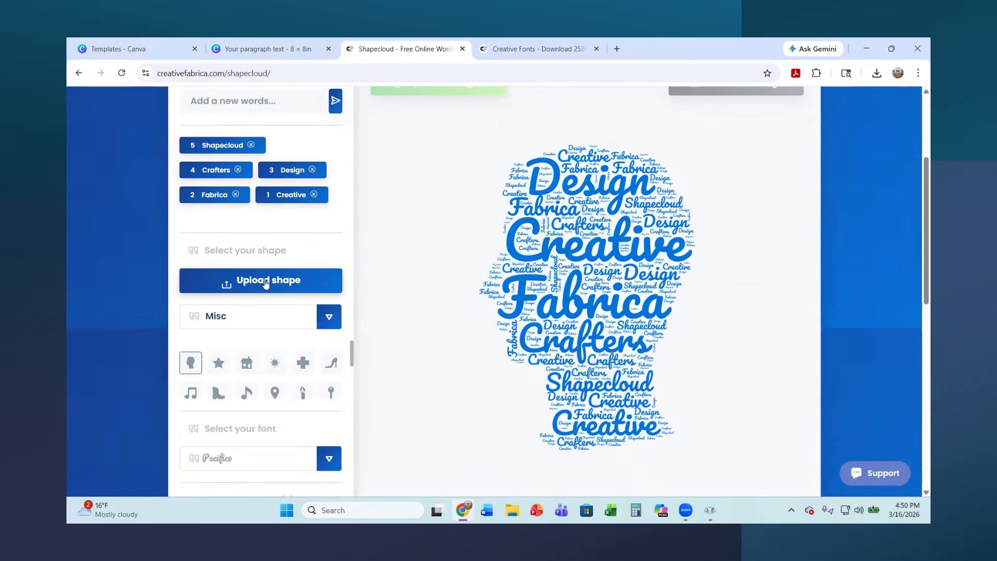
scroll(250, 344, up, 1)
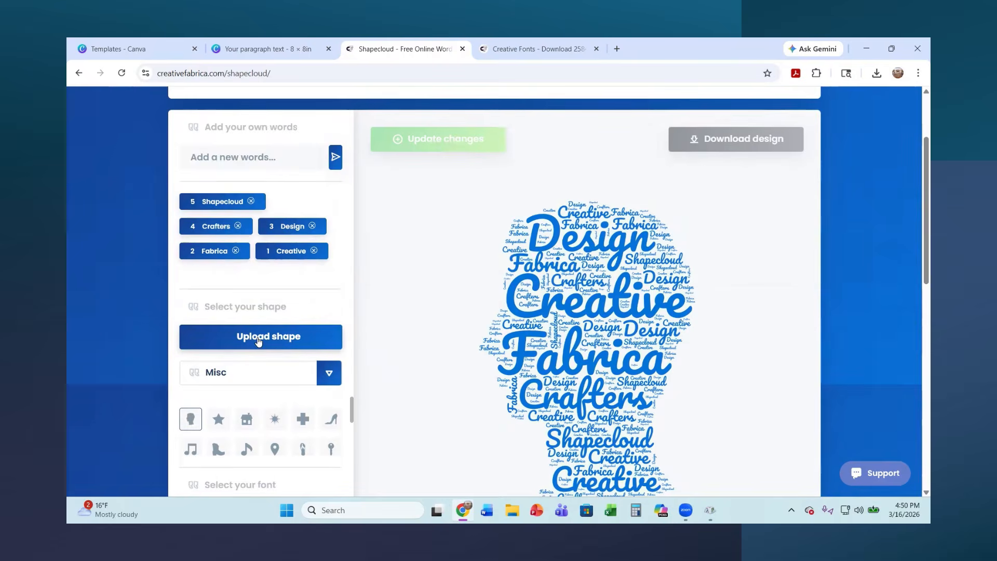
Upload the heart SVG from the BLACK folder of the Heart-Outline-SVG download as the word cloud's custom shape
click(257, 338)
click(503, 306)
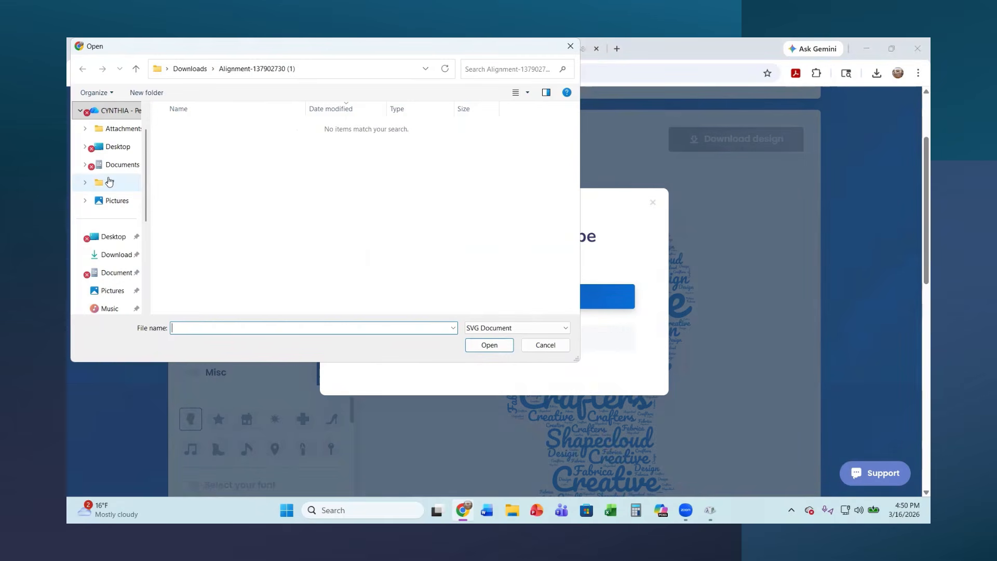
click(112, 254)
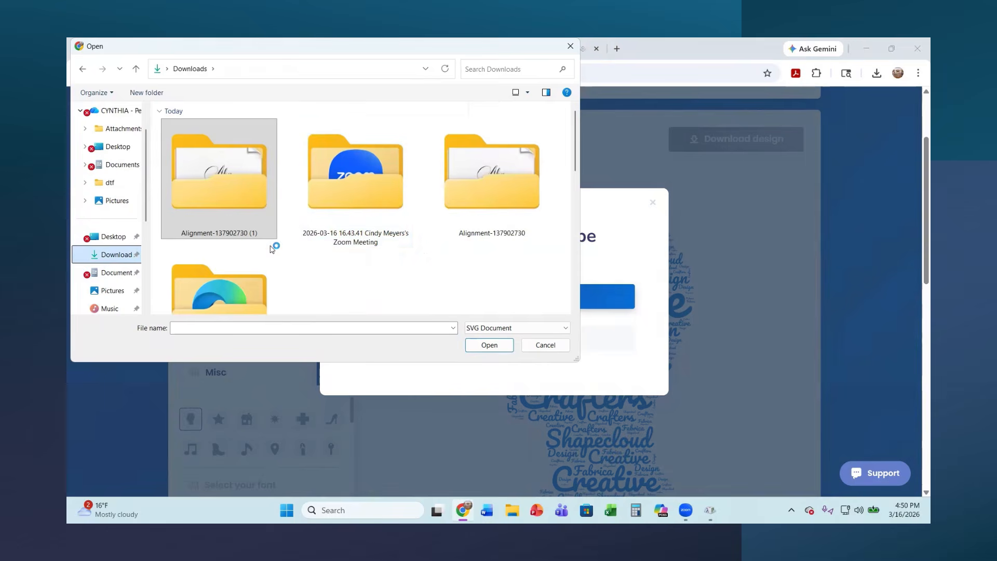
scroll(418, 265, down, 2)
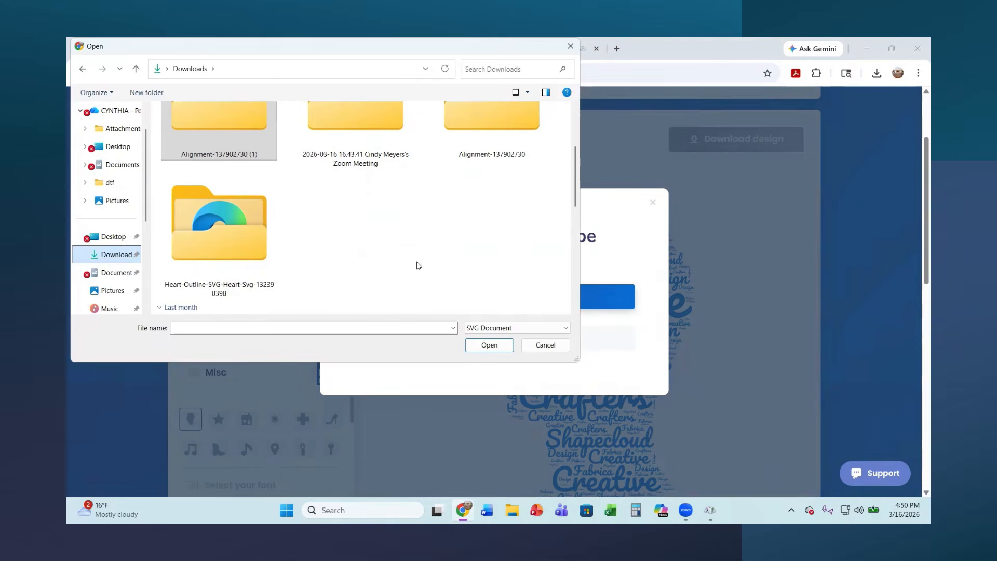
double_click(231, 243)
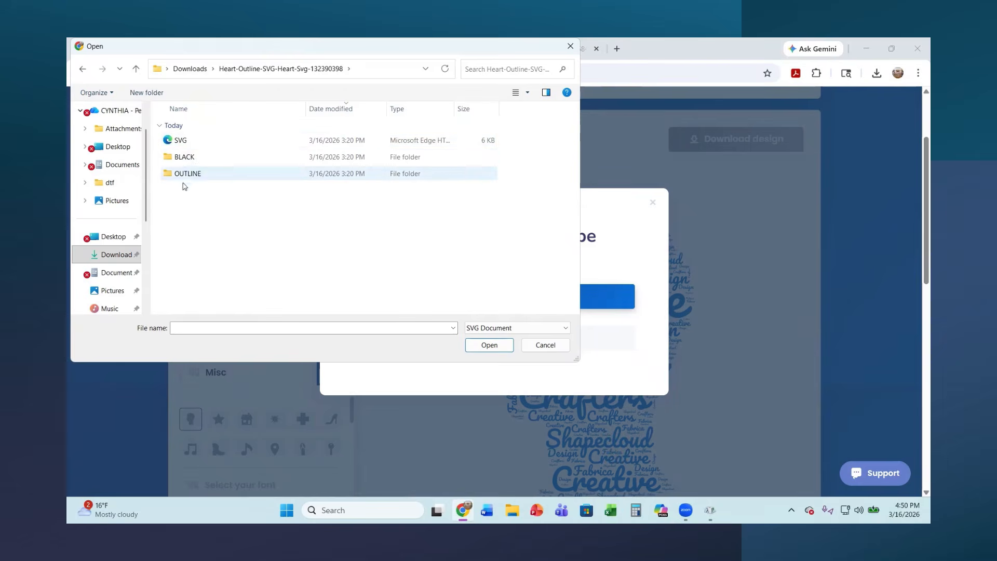
double_click(194, 159)
double_click(354, 141)
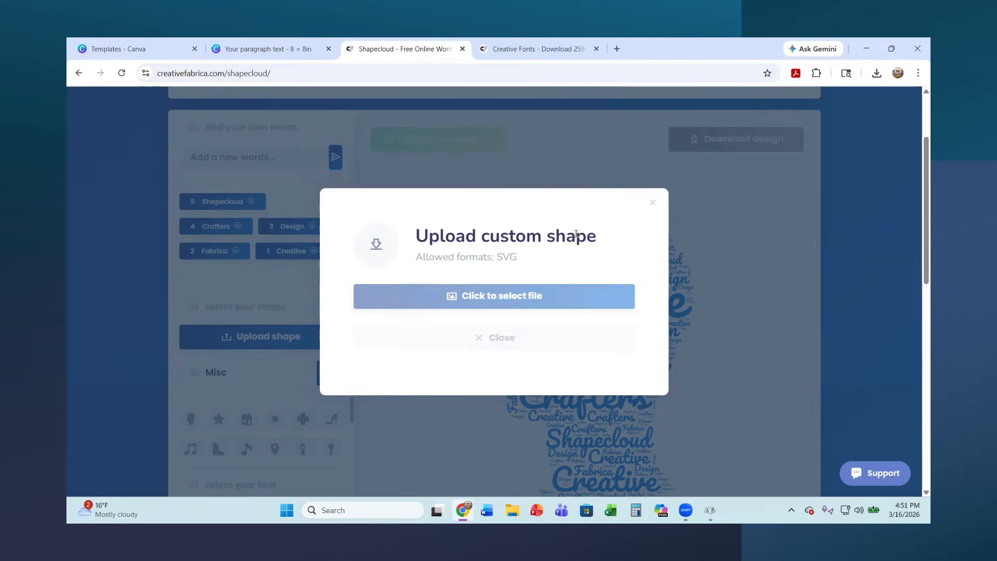
click(474, 300)
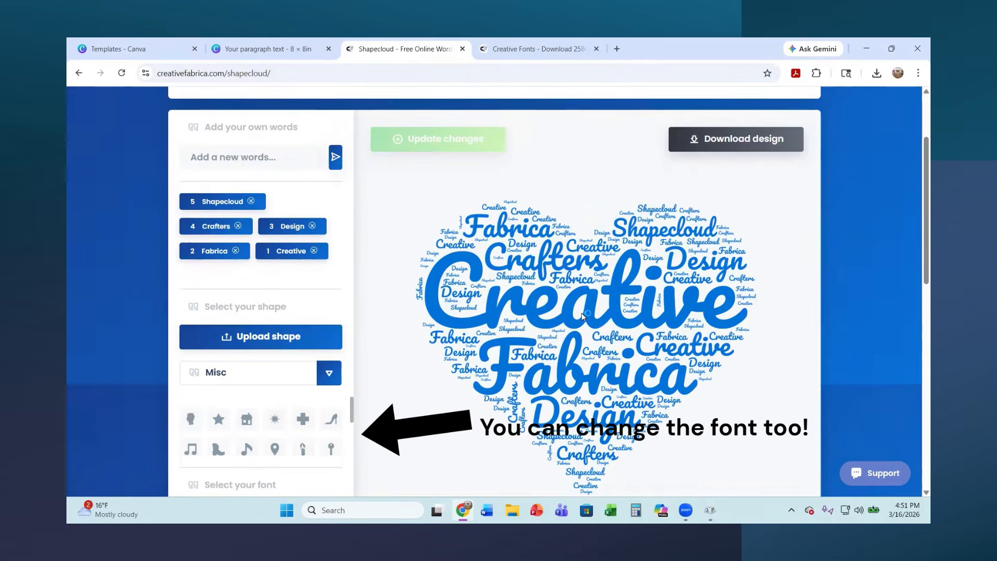
Set the word cloud's single colour to Teal
scroll(584, 314, down, 1)
scroll(582, 316, up, 1)
scroll(261, 364, down, 3)
click(329, 419)
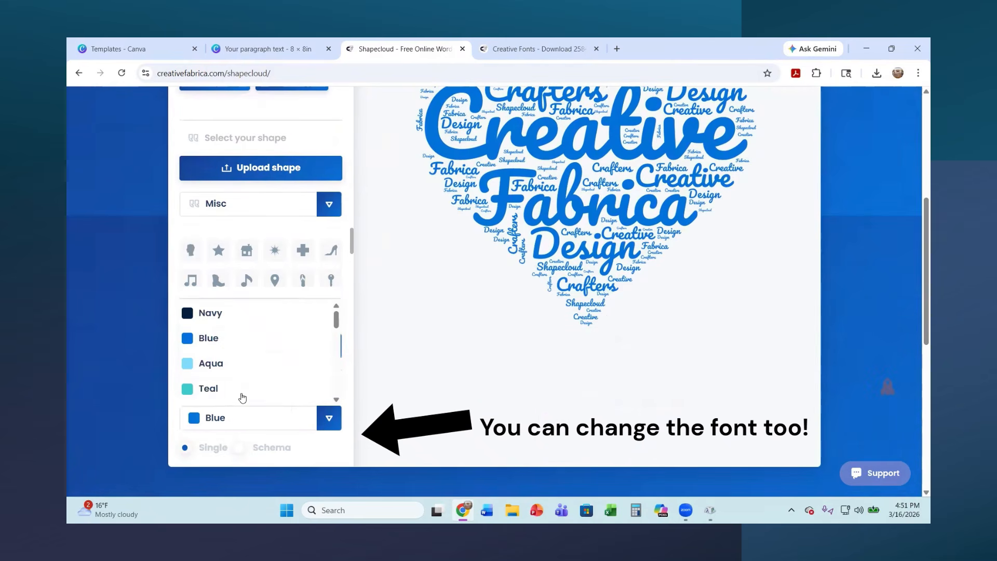
click(207, 386)
scroll(363, 413, up, 3)
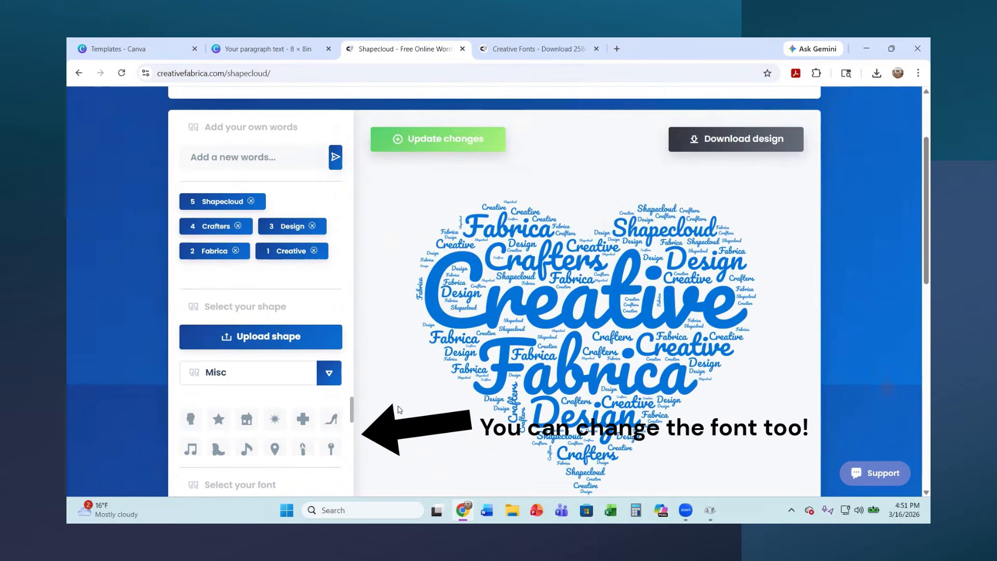
Remove the default words Shapecloud, Crafters, Creative, Design and Fabrica from the word cloud's list
click(251, 202)
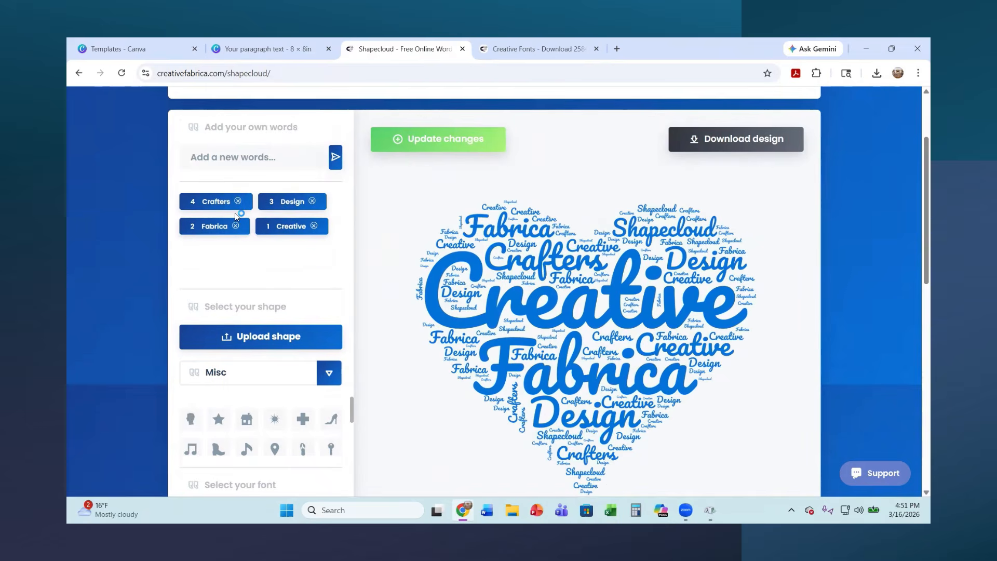
click(238, 202)
click(237, 226)
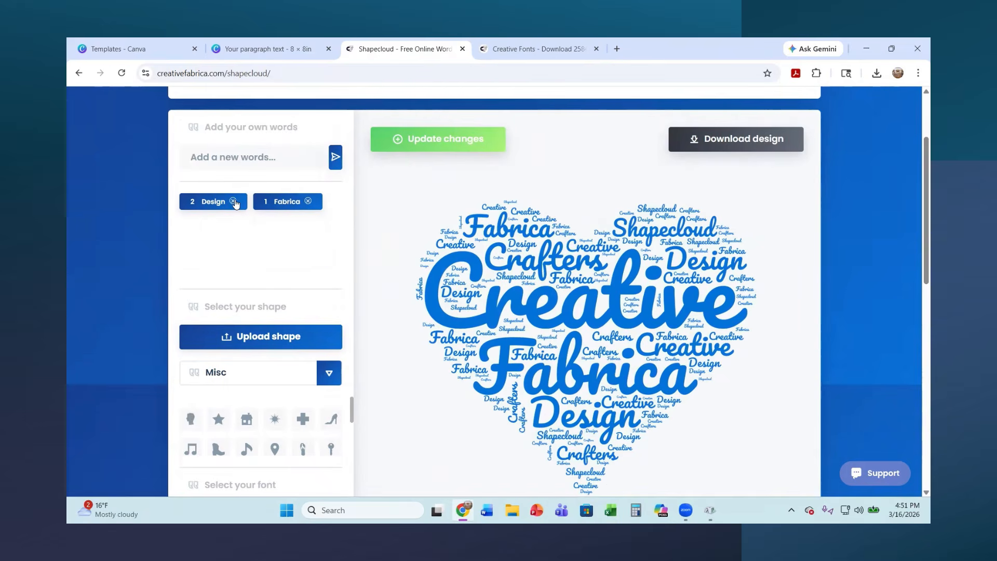
click(233, 202)
click(234, 201)
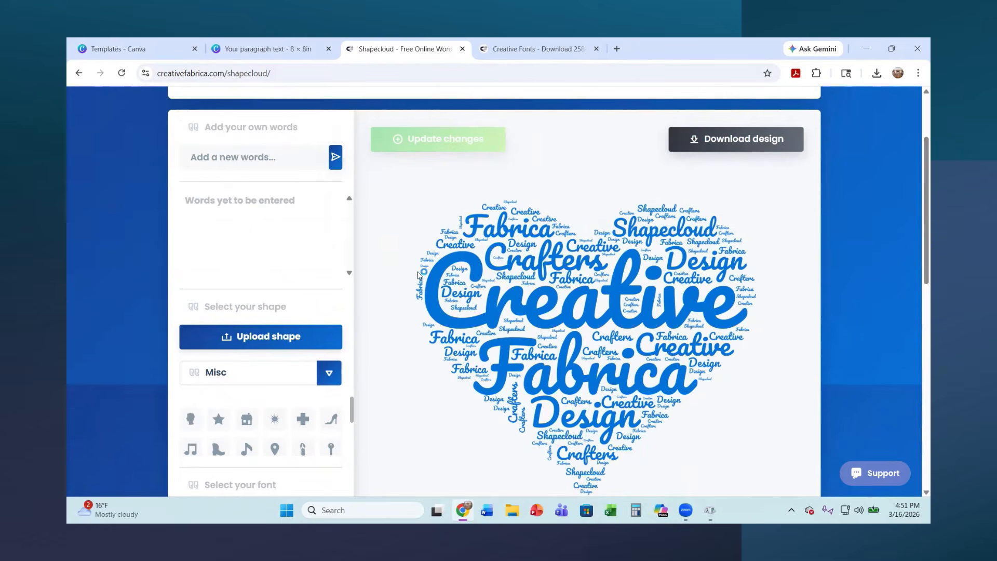
Add the word "Family" and a family member's first name to the word cloud's list
click(240, 158)
text(Family)
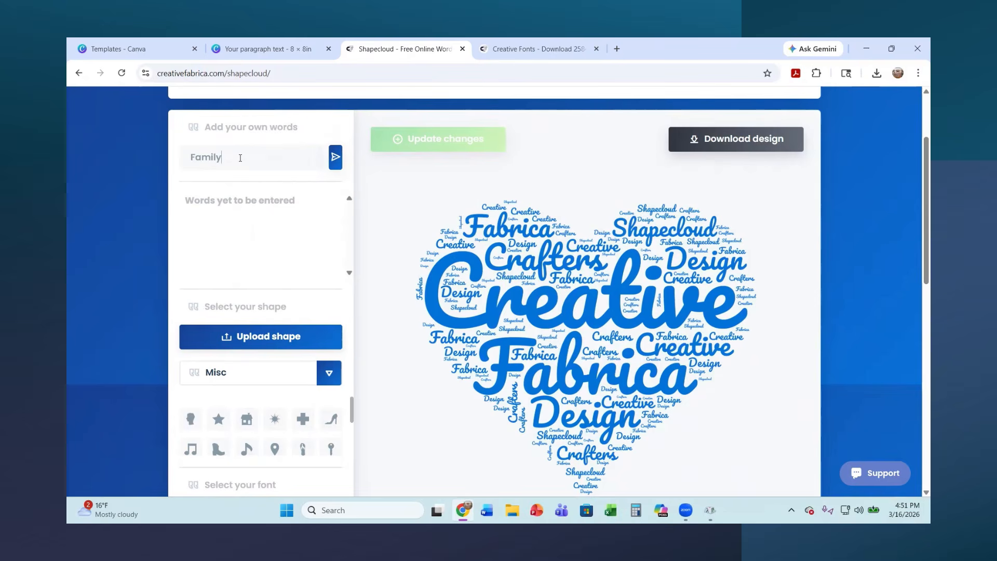
click(335, 157)
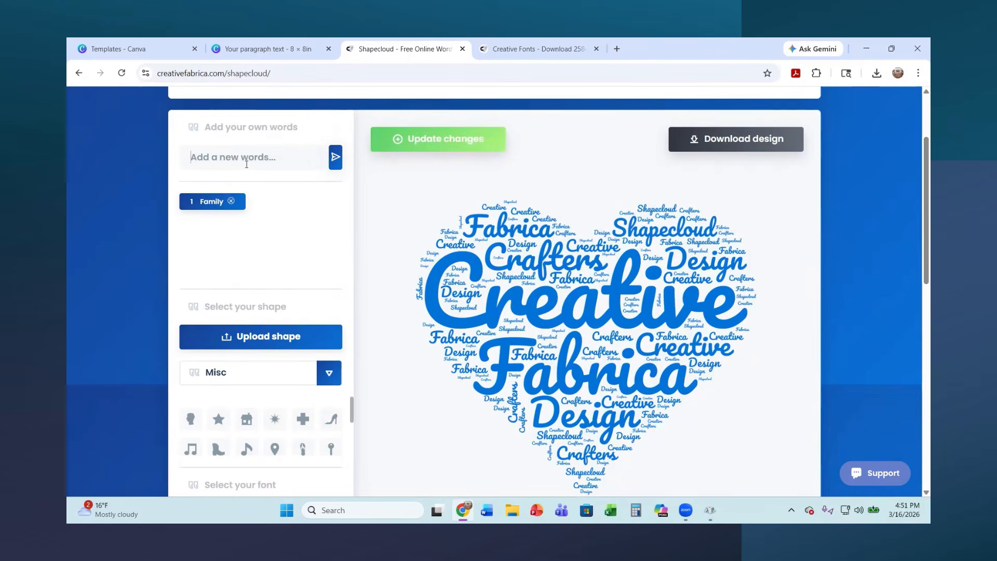
text(Pam)
click(335, 162)
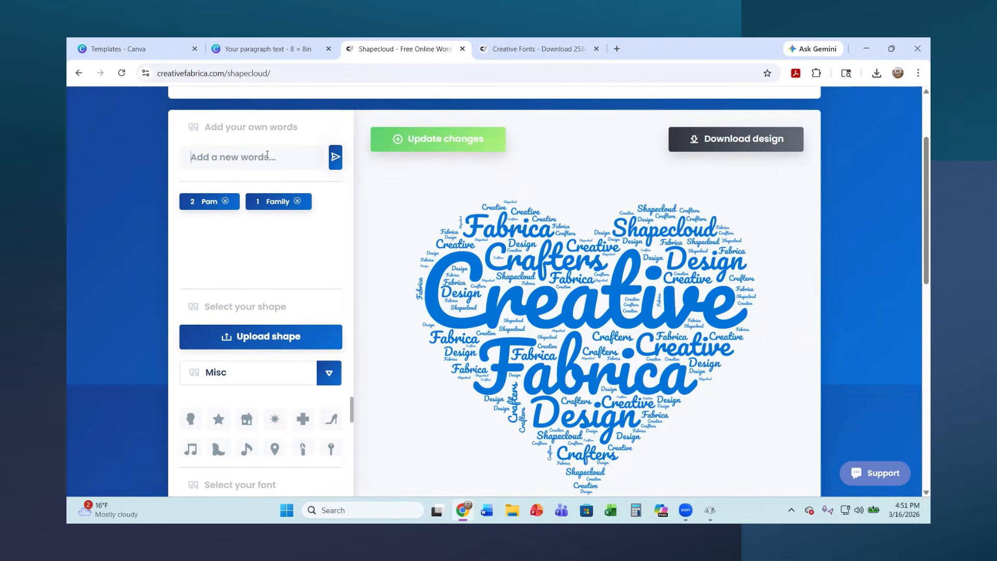
Add three more family members' first names to the word cloud's list
click(267, 155)
text(Tina)
click(335, 158)
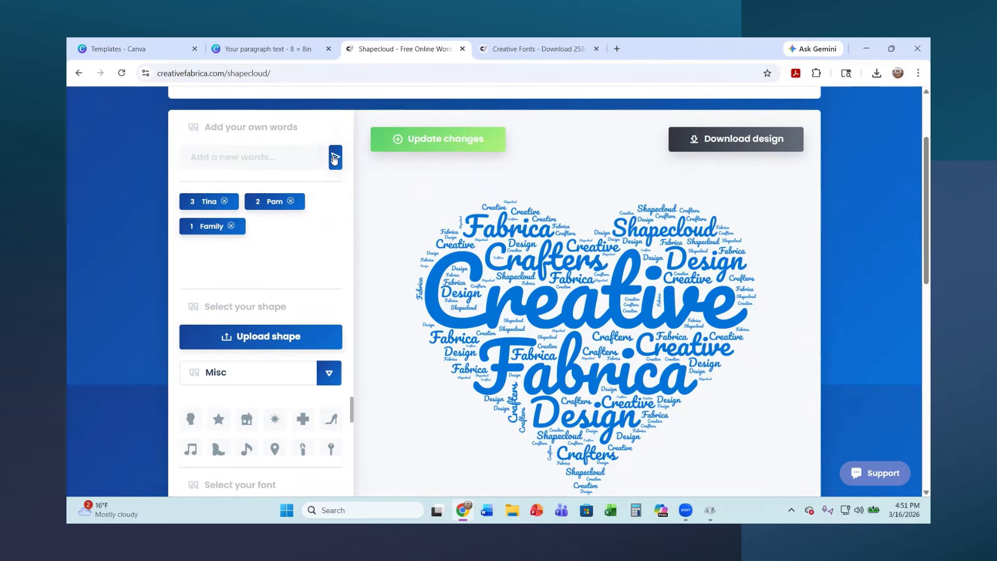
text(Scott)
click(335, 159)
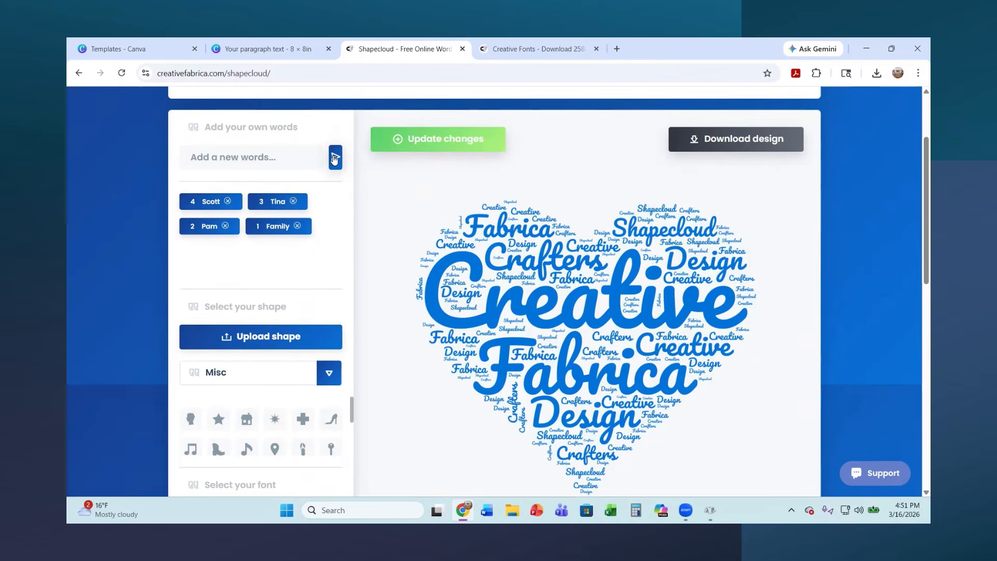
text(Jin)
click(335, 158)
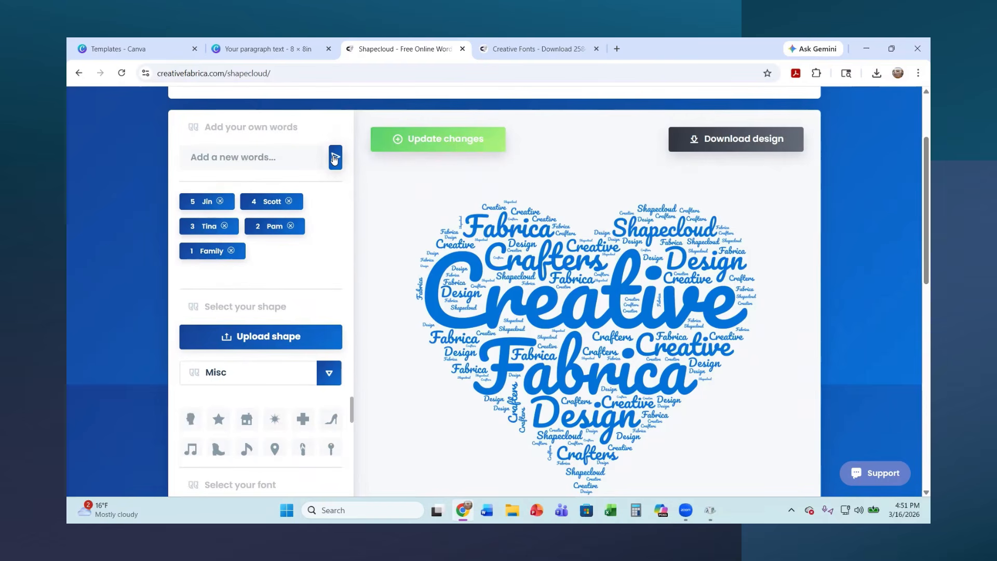
Add another three family members' first names to the list and regenerate the heart word cloud
text(Tricai)
key(BackSpace)
text(ia)
click(335, 158)
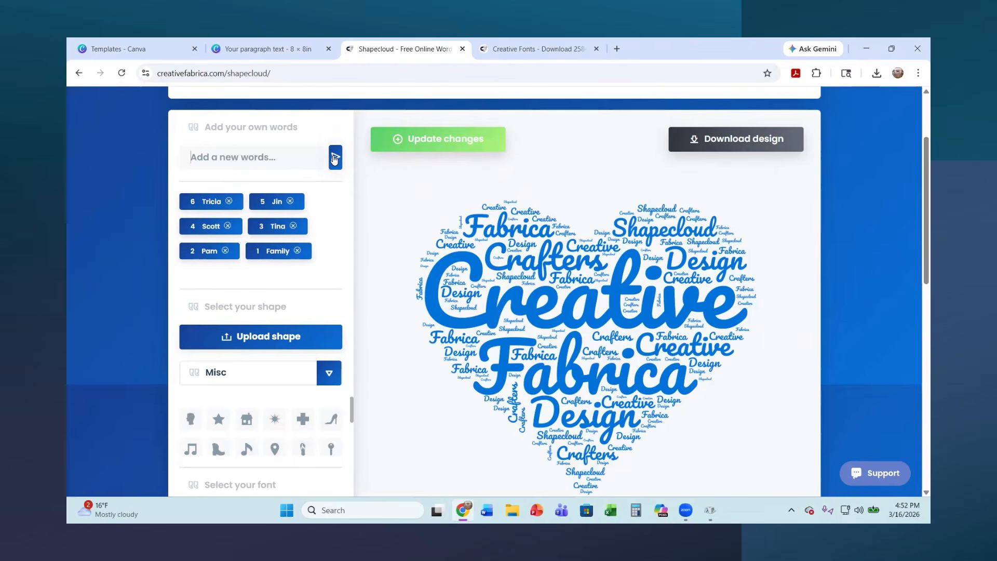
text(Samantha)
click(335, 158)
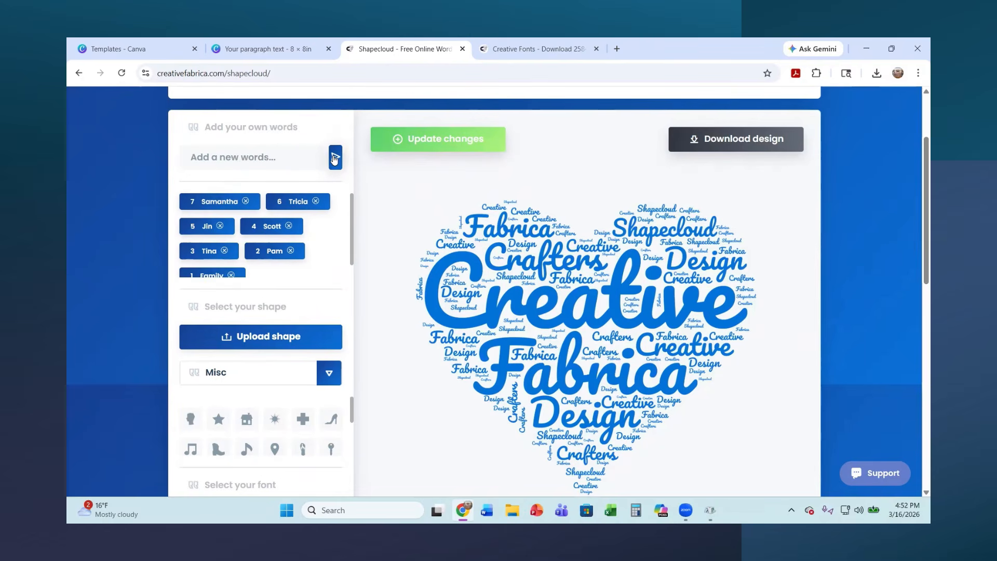
text(Erica)
click(335, 158)
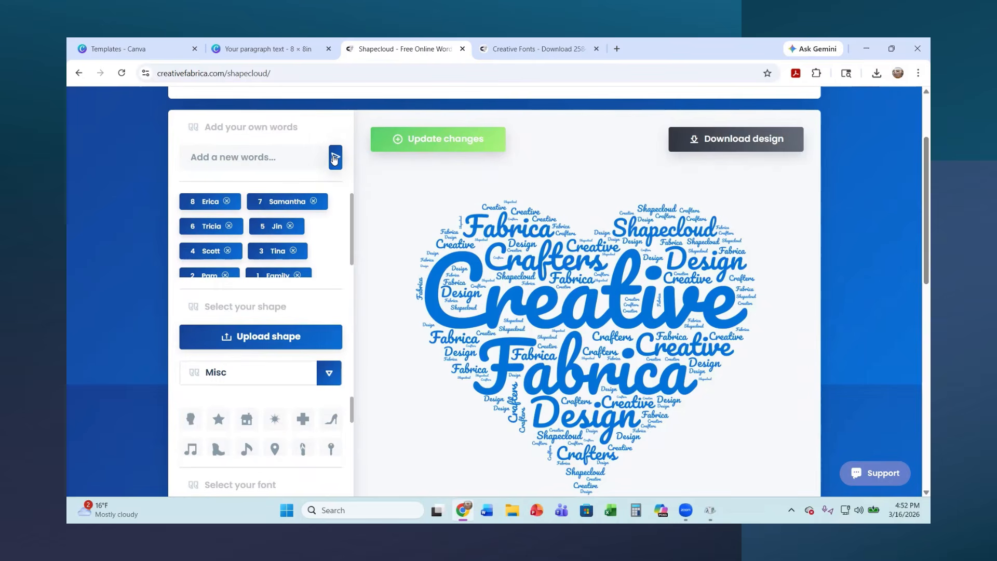
click(452, 149)
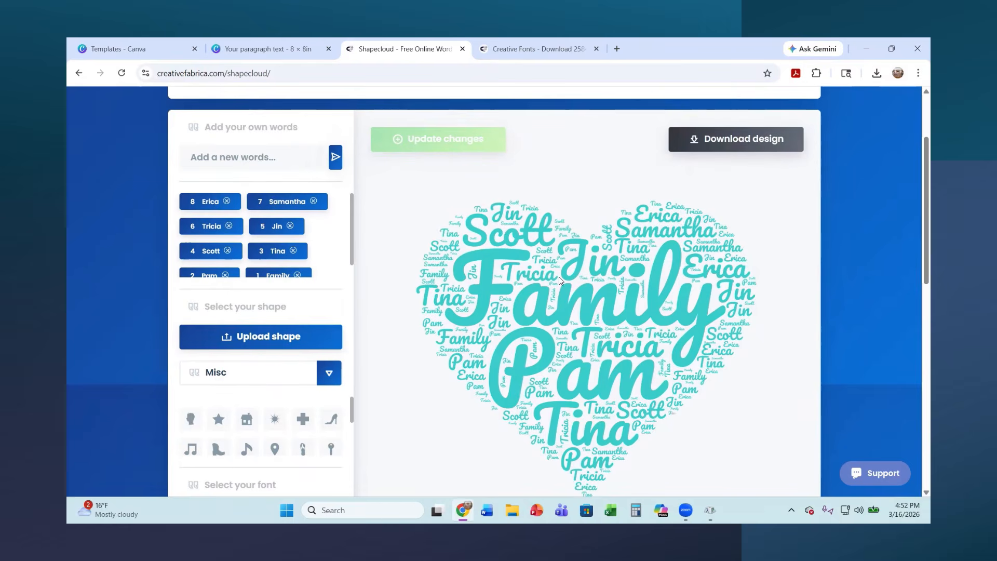
Replace the misspelled three-letter first name in the list with its correct spelling and regenerate the word cloud
click(289, 226)
text(Jon)
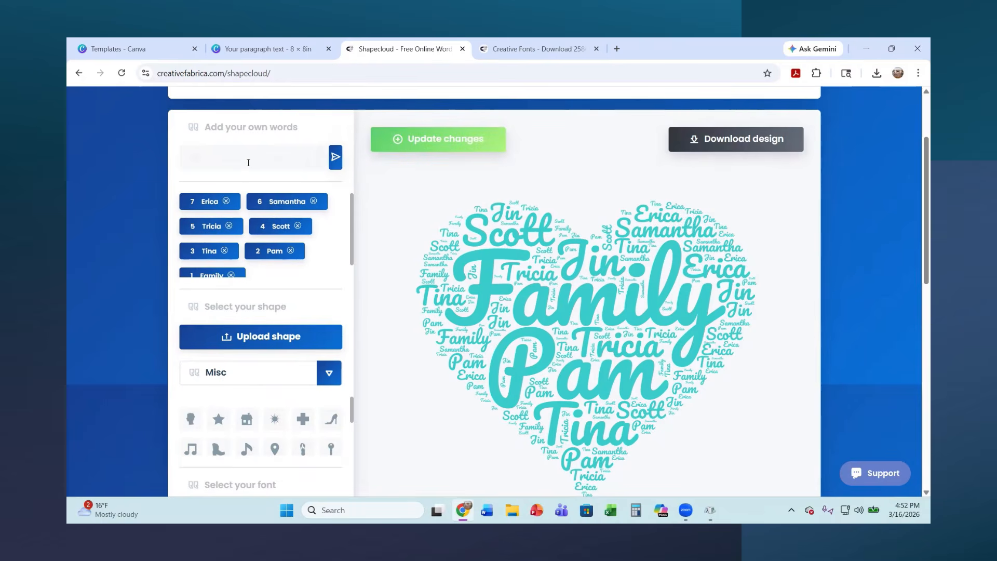
click(333, 158)
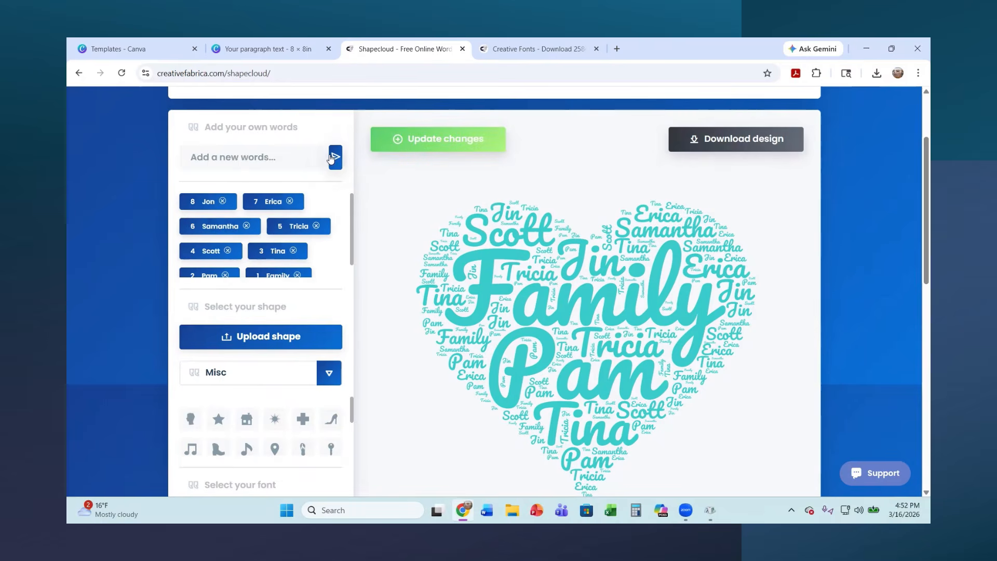
click(431, 146)
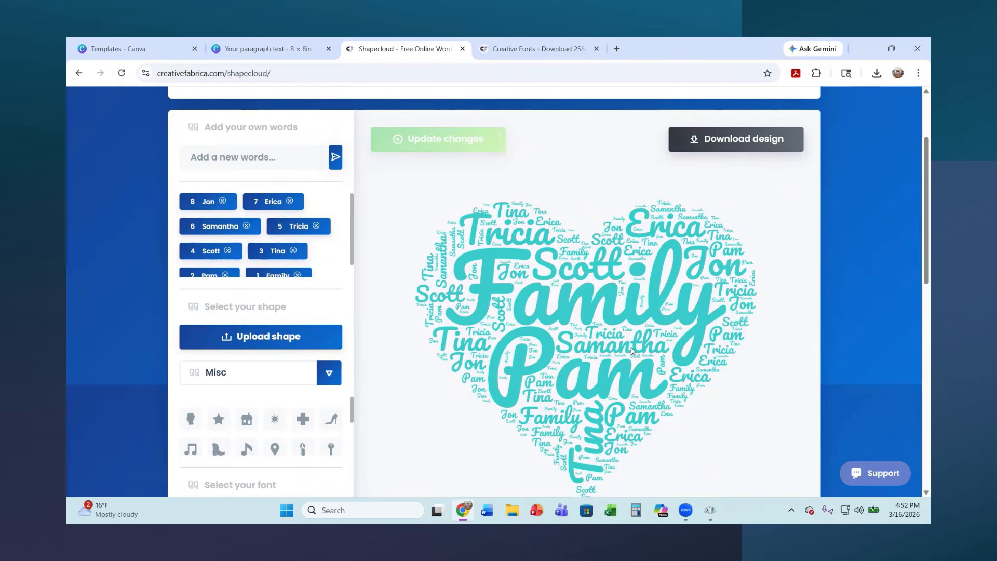
Download the word cloud as a PNG, view the saved image, and close both the image and the download dialog
click(732, 149)
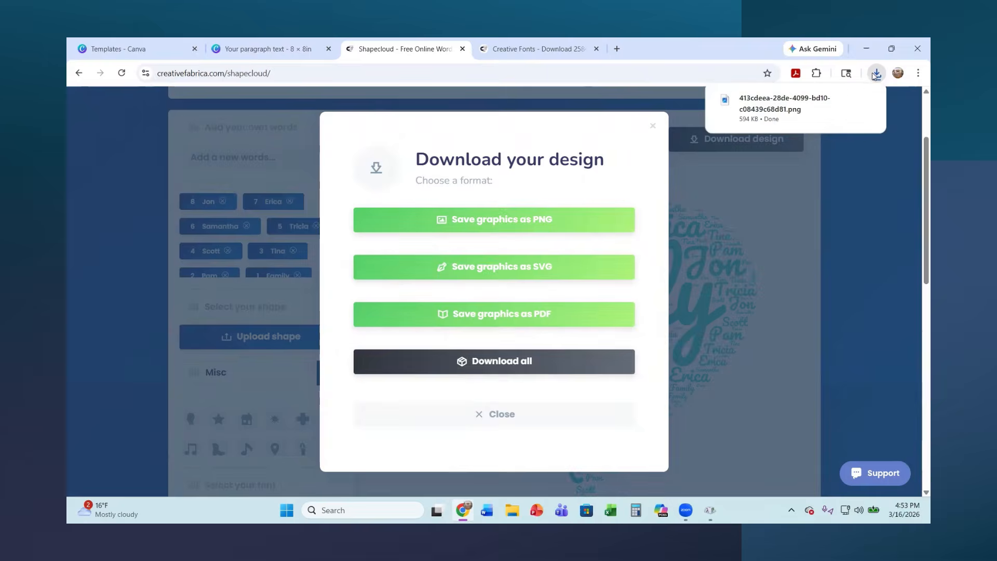
click(773, 100)
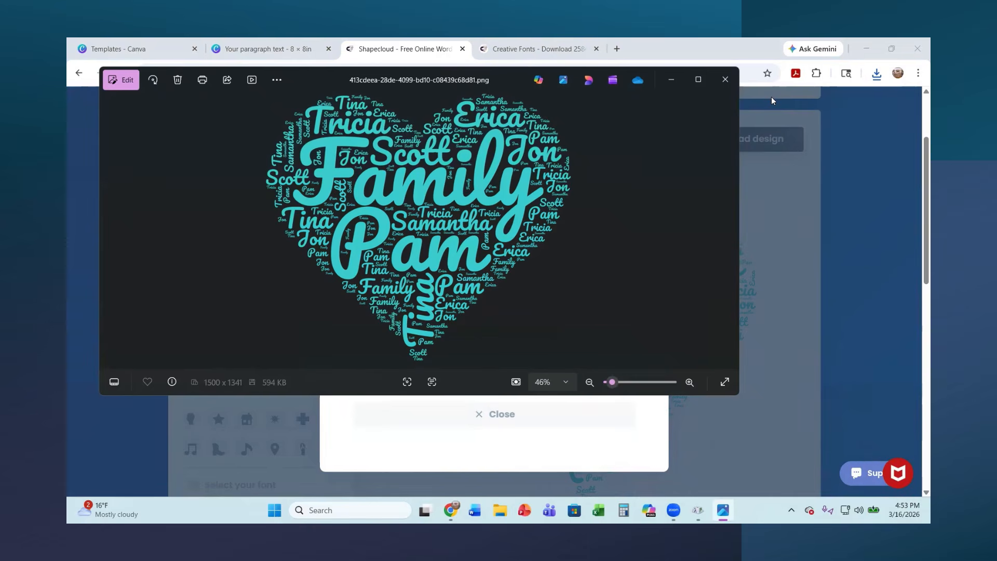
click(722, 74)
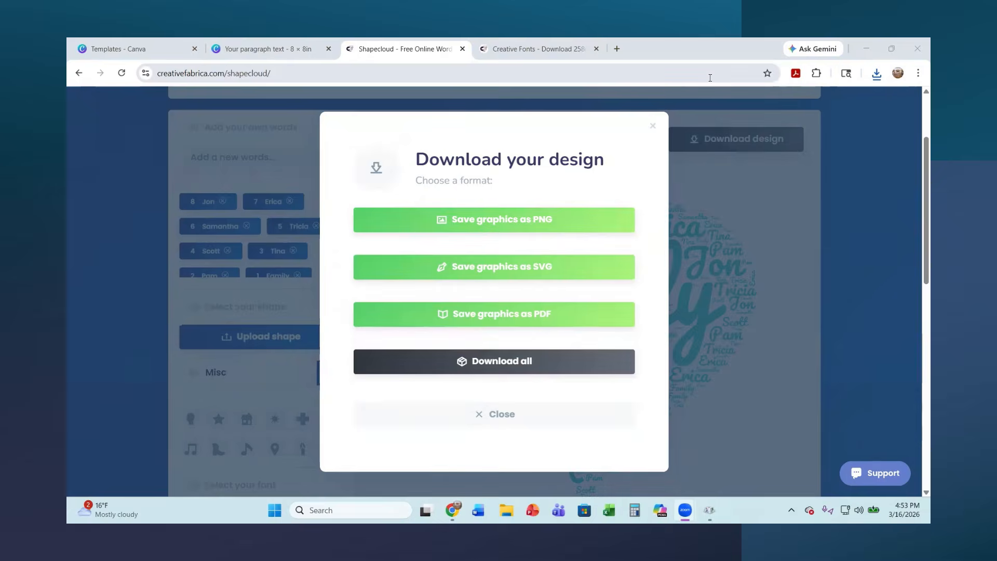
click(655, 128)
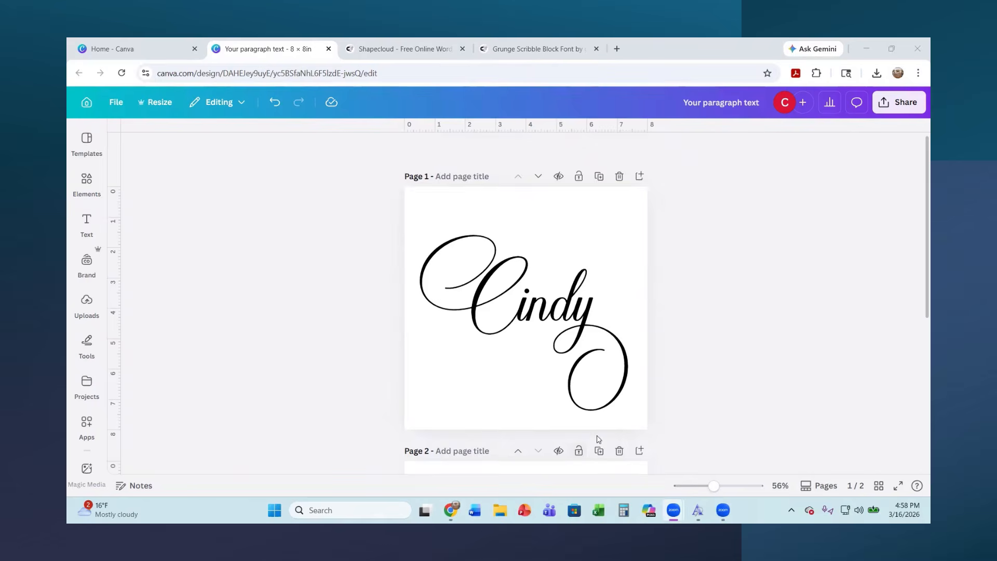
Switch to the Canva design, add a third page, and upload the teal heart word cloud from the Downloads folder onto it
scroll(598, 439, down, 5)
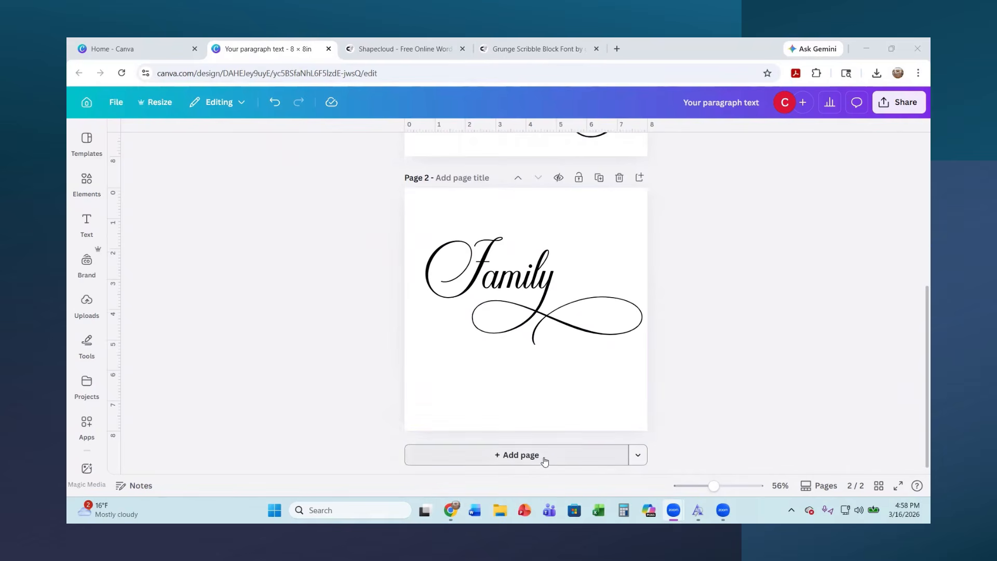
click(541, 459)
click(87, 304)
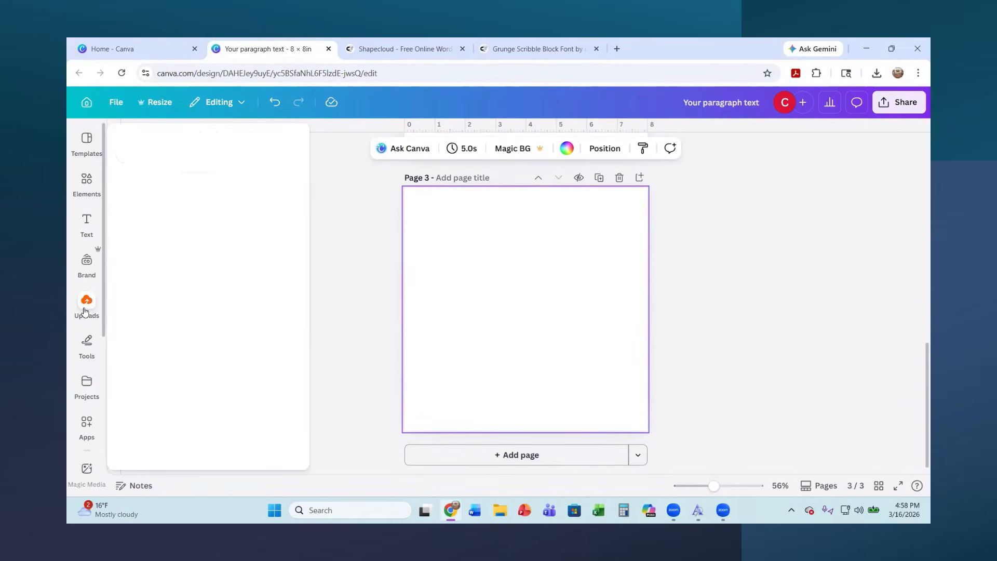
click(210, 174)
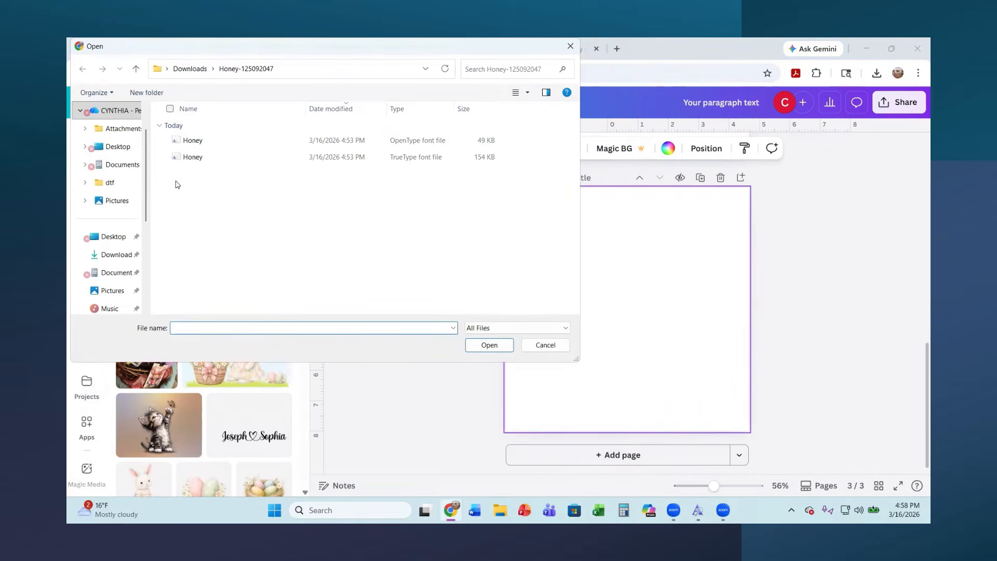
click(111, 255)
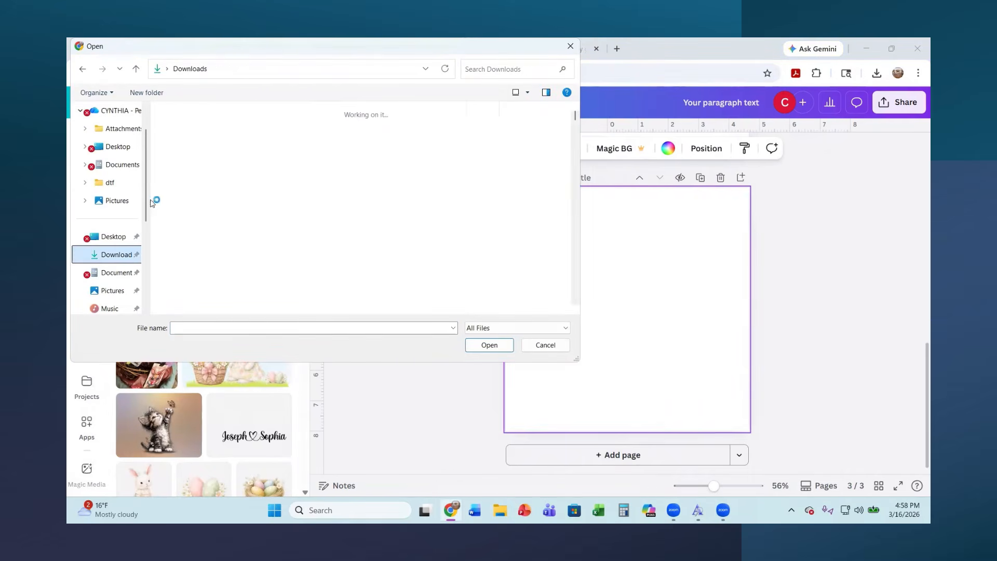
scroll(234, 169, down, 3)
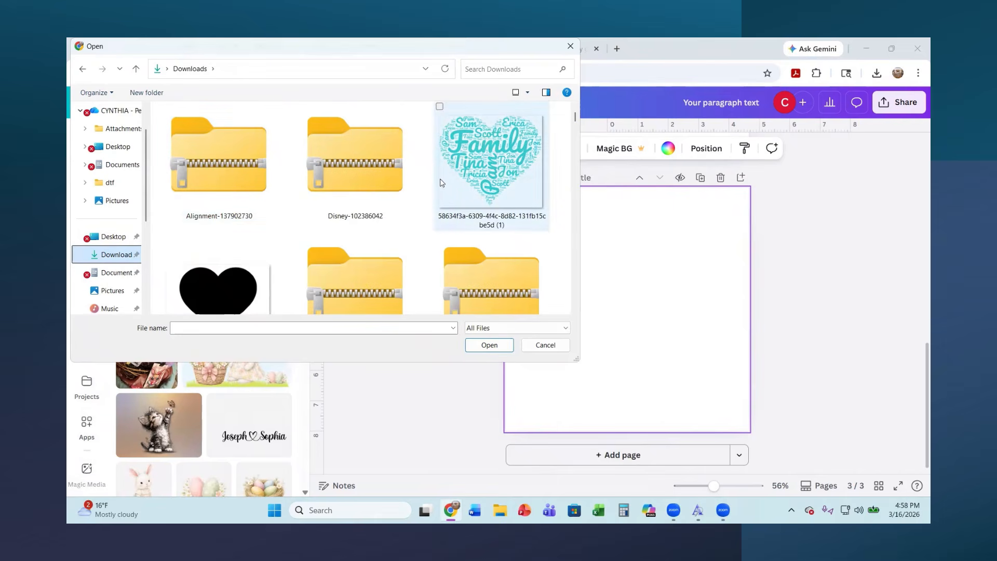
double_click(498, 175)
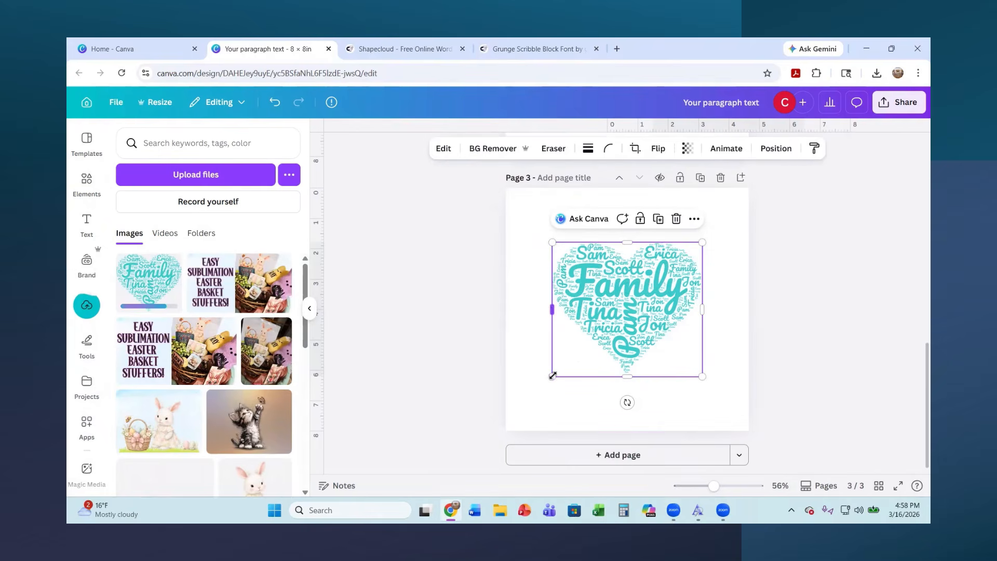
Enlarge the heart word cloud to almost the full width of page 3 and centre it on the page
drag(551, 377, 506, 417)
drag(702, 243, 744, 205)
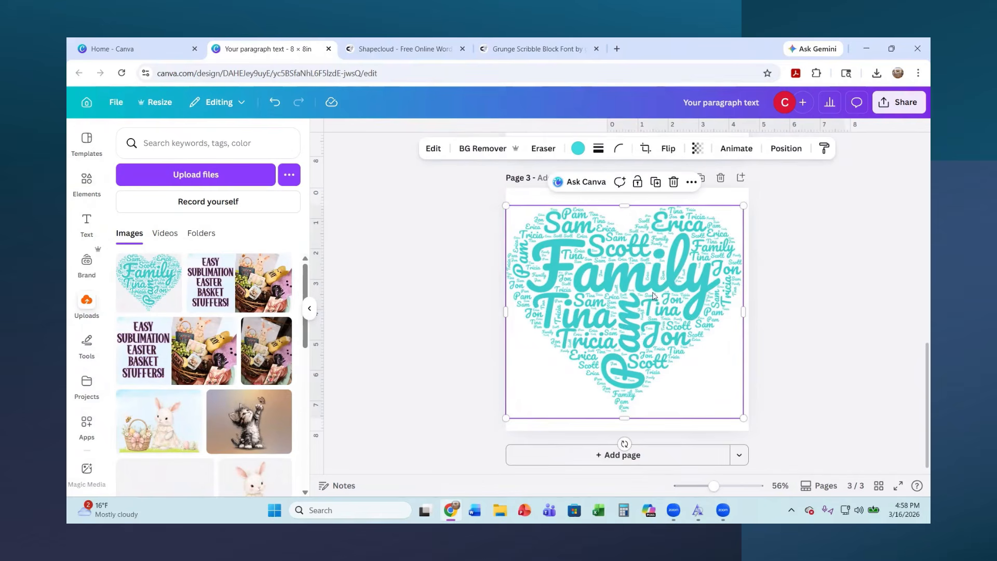
drag(642, 307, 644, 305)
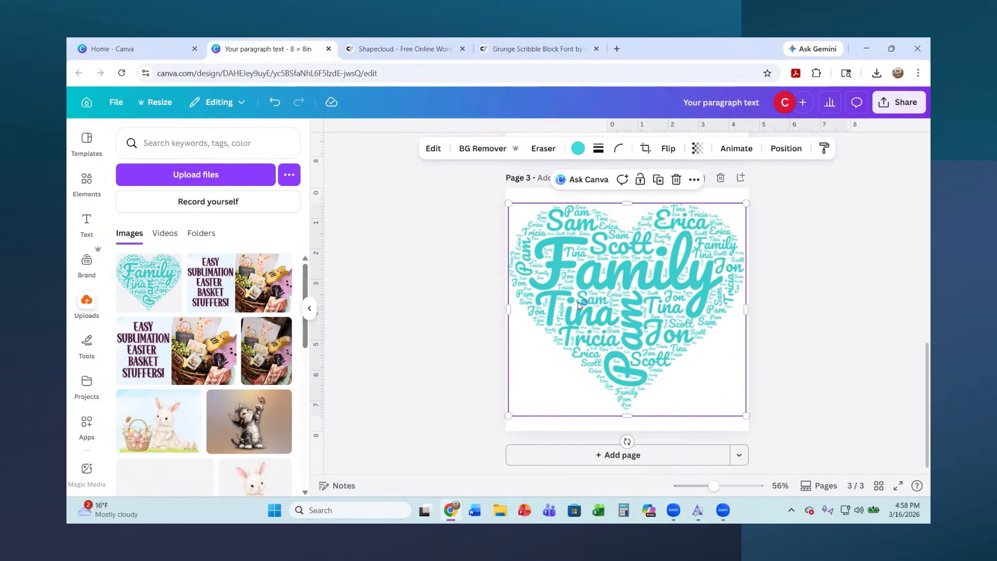
Adjust the word cloud image's white balance to a temperature of -6 and a tint of 25
click(433, 149)
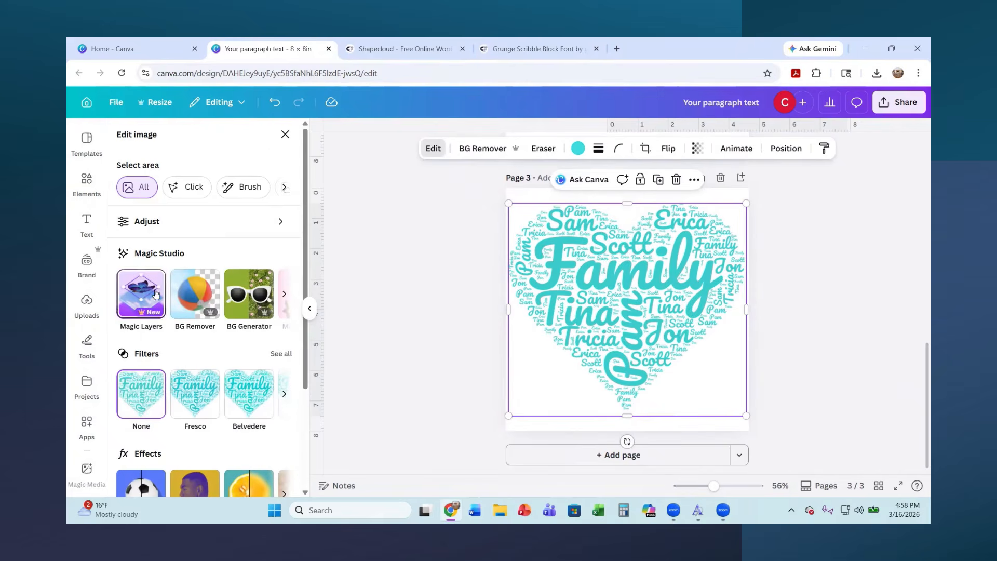
click(161, 224)
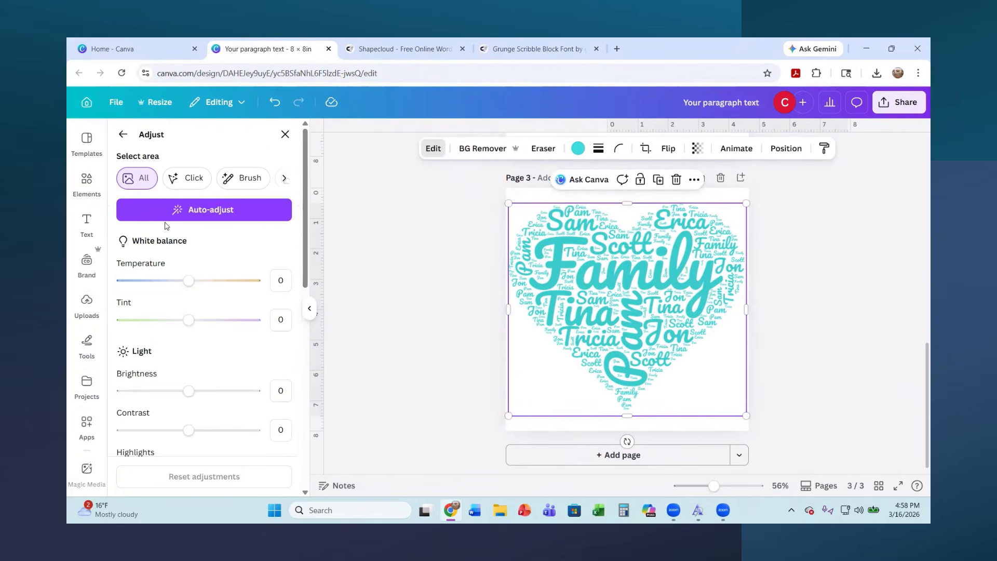
drag(189, 281, 152, 273)
drag(187, 280, 185, 281)
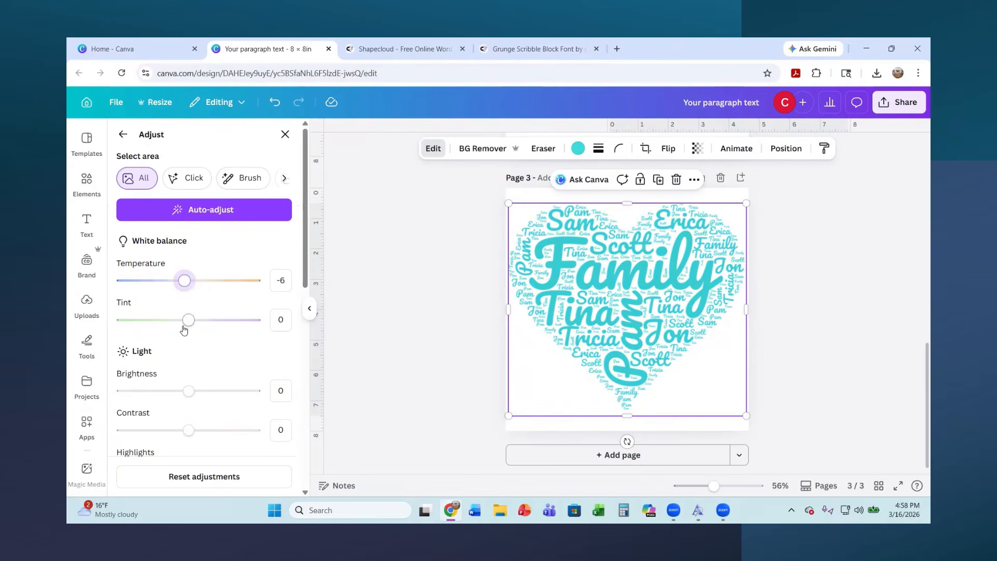
mouse_move(189, 319)
mouse_down()
mouse_move(247, 319)
mouse_move(103, 315)
mouse_move(205, 320)
mouse_up()
Try adjusting the image's brightness and set its contrast to -1
mouse_move(189, 391)
mouse_down()
mouse_move(246, 394)
mouse_move(114, 388)
mouse_move(191, 400)
mouse_move(179, 389)
mouse_up()
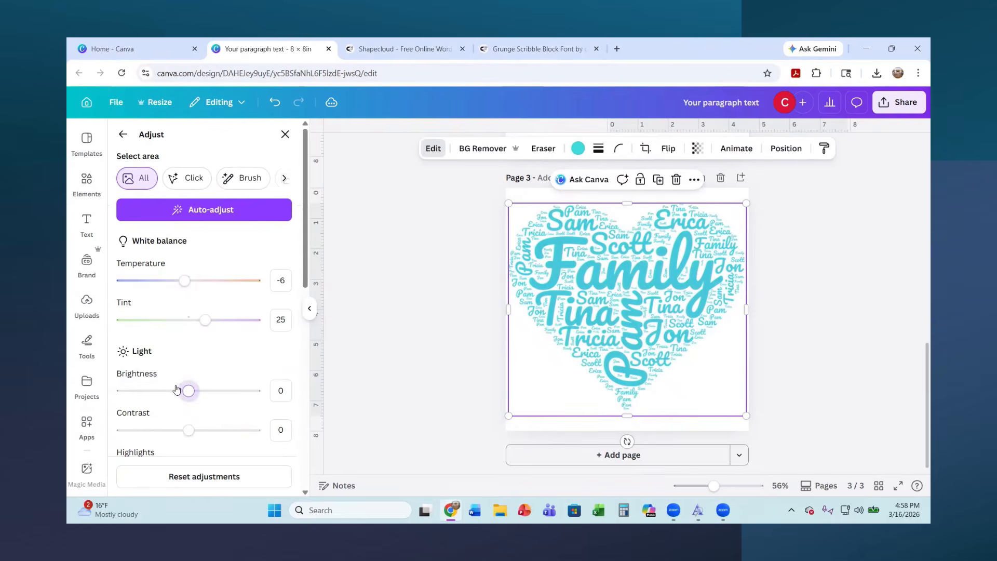
scroll(187, 382, down, 4)
mouse_move(192, 203)
mouse_down()
mouse_move(254, 203)
mouse_move(160, 205)
mouse_move(177, 206)
mouse_up()
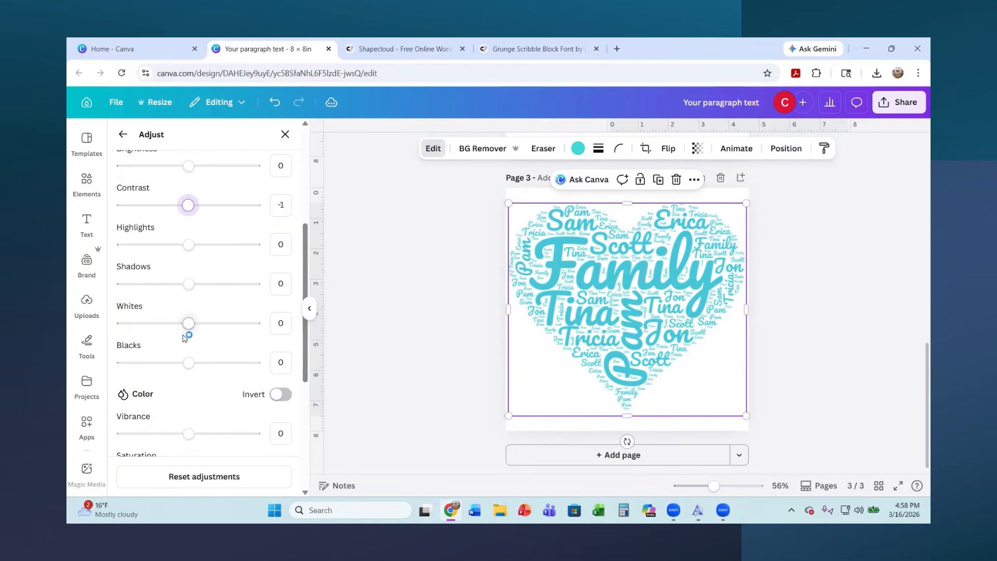
Edit the image's teal colour by testing a hue shift, returning the hue to neutral, and slightly raising the saturation
scroll(188, 335, down, 2)
click(157, 412)
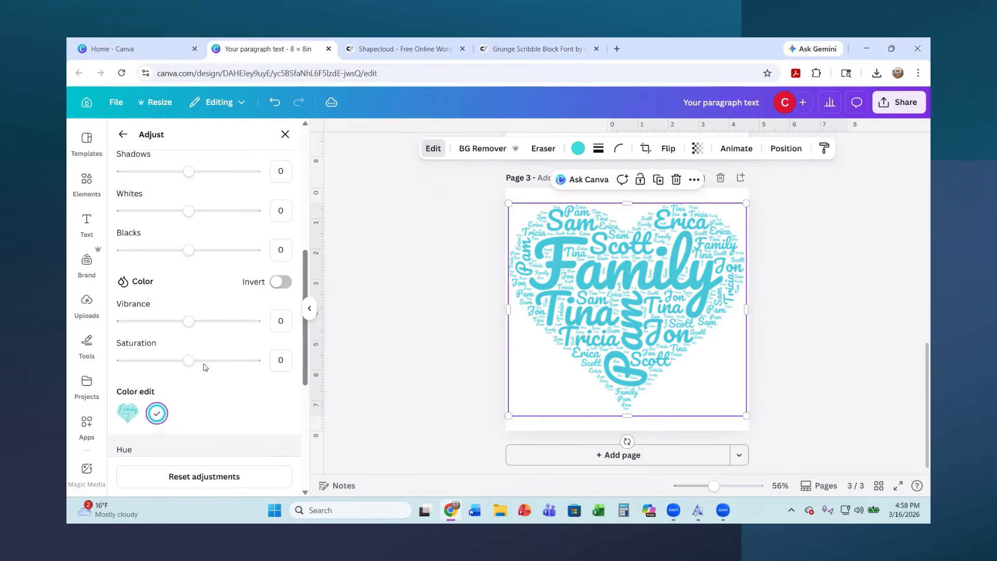
scroll(208, 374, down, 4)
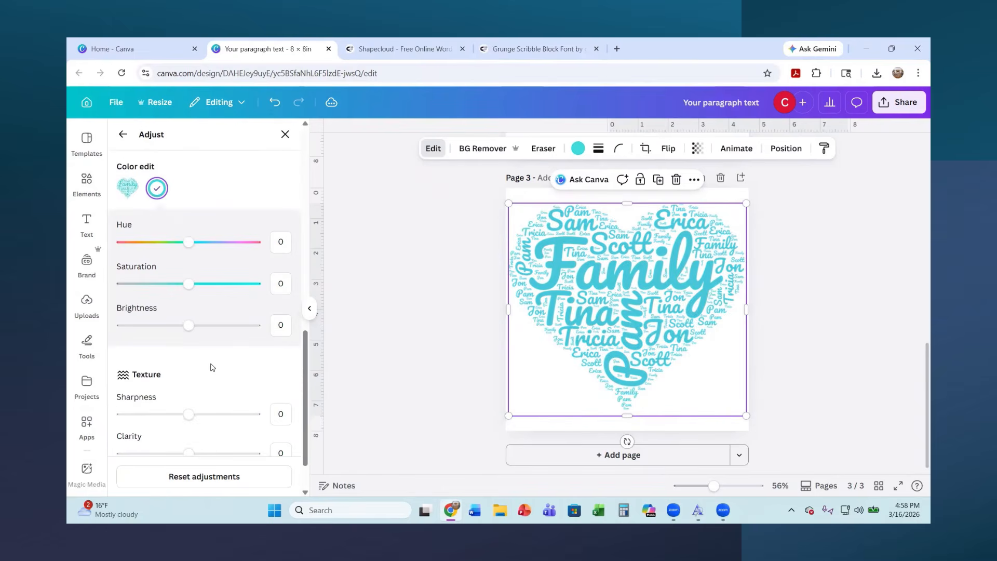
click(140, 236)
mouse_move(169, 229)
mouse_down()
mouse_move(228, 232)
mouse_move(127, 230)
mouse_move(222, 239)
mouse_move(162, 239)
mouse_move(172, 240)
mouse_up()
mouse_move(194, 287)
mouse_down()
mouse_move(209, 286)
mouse_move(200, 286)
mouse_up()
drag(170, 242, 189, 243)
click(495, 319)
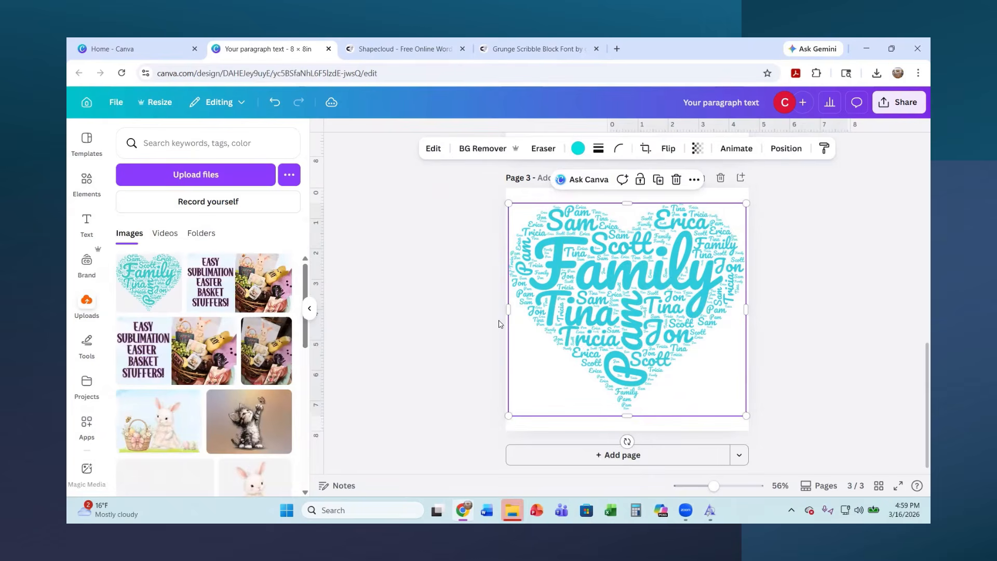
scroll(495, 320, up, 6)
scroll(493, 306, up, 3)
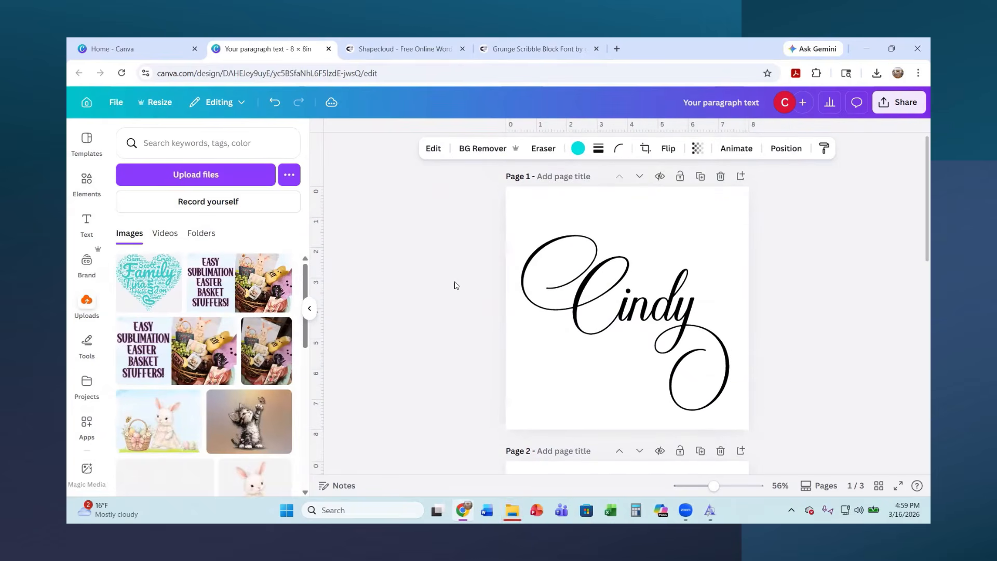
scroll(439, 293, down, 2)
scroll(433, 298, down, 3)
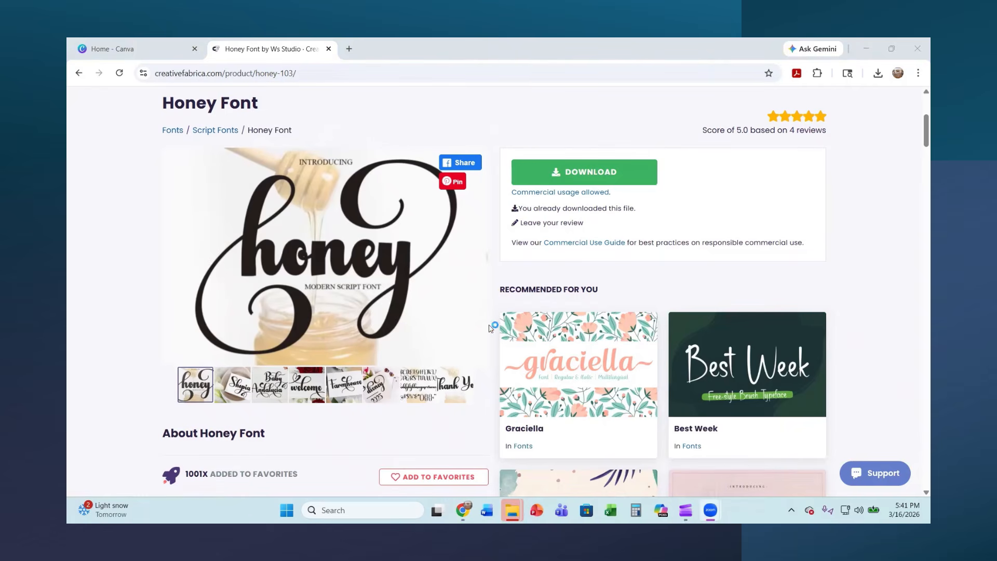
Switch to Canva's home page, reopen the most recent "Your paragraph text" design, and go to the heart word cloud on page 3
click(125, 54)
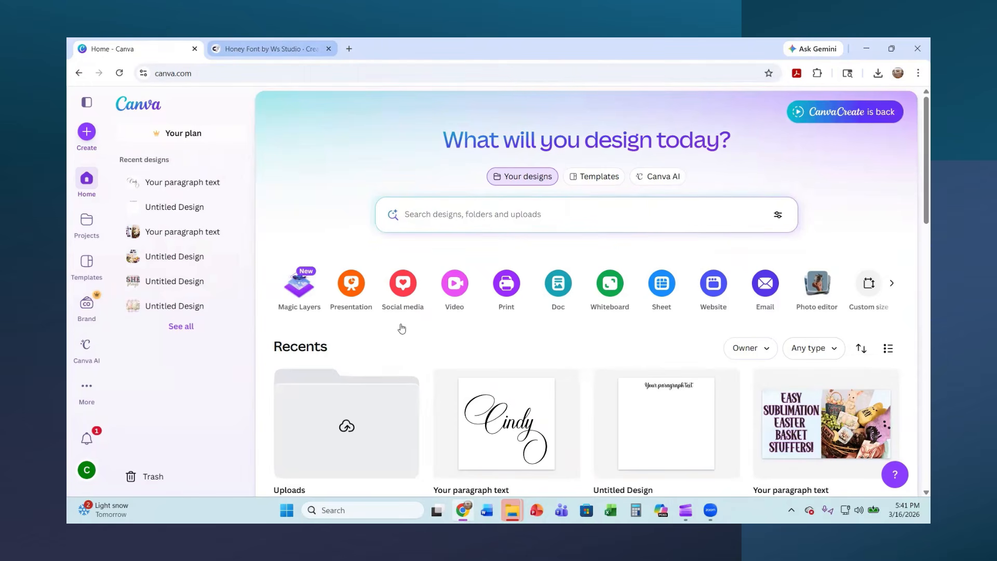
click(499, 421)
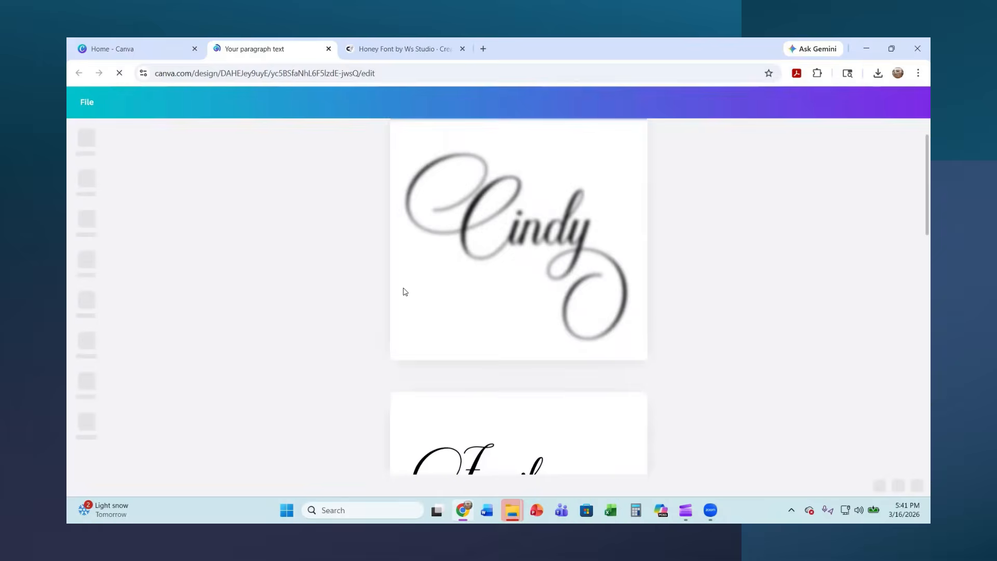
scroll(509, 348, down, 10)
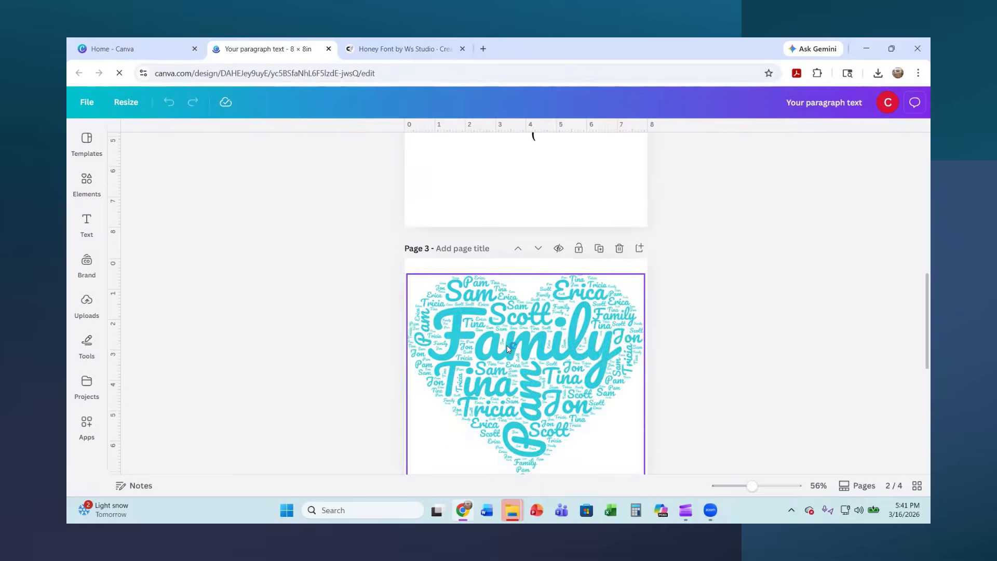
Reduce the "Honey" text on page 4 to font size 125 so the whole word fits within the page
click(514, 346)
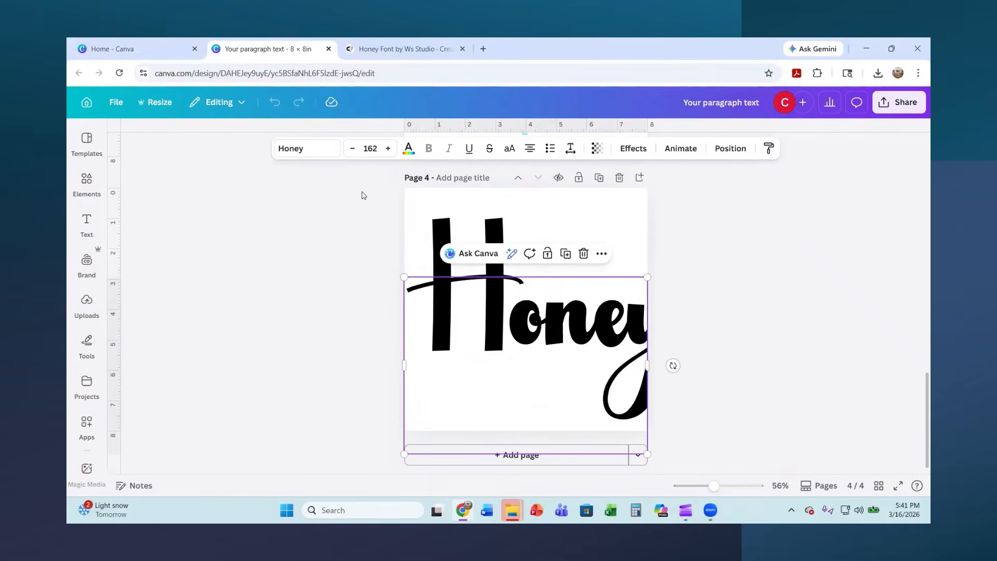
click(354, 150)
click(356, 150)
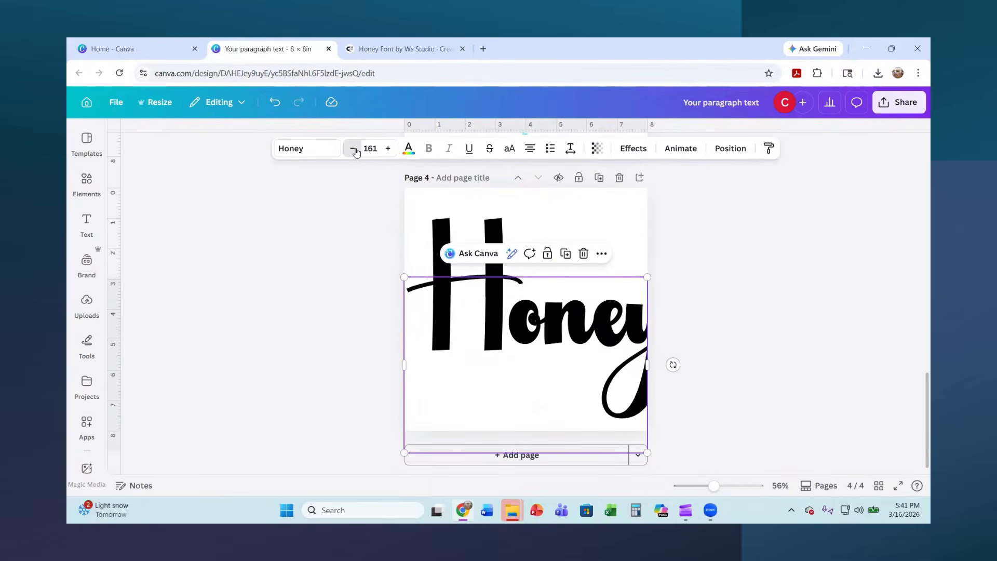
click(355, 150)
click(354, 149)
click(354, 150)
click(354, 150)
click(354, 150)
click(355, 150)
click(354, 149)
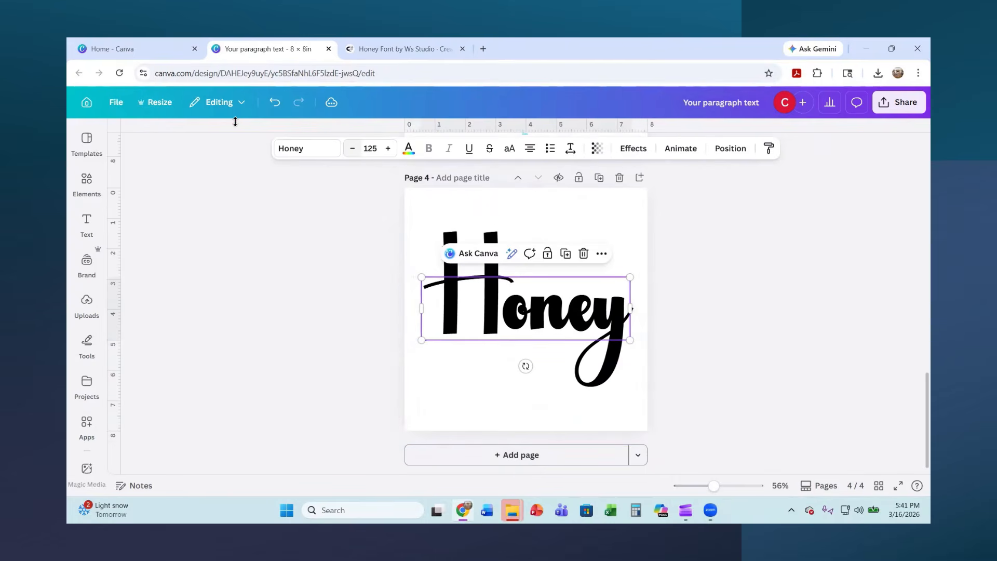
Start uploading the Honey OpenType font file as a custom font, then dismiss the ownership confirmation without uploading
click(307, 150)
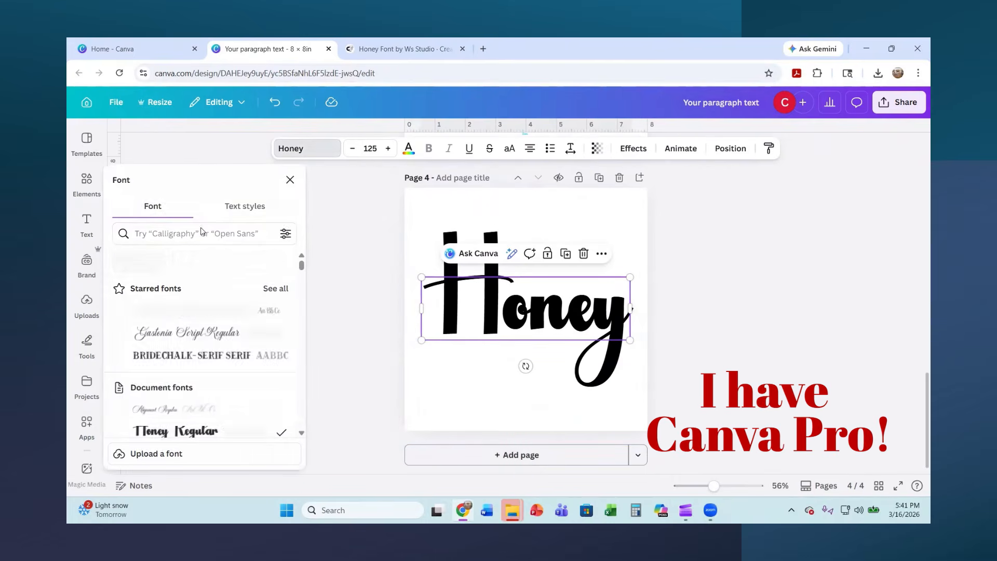
click(161, 454)
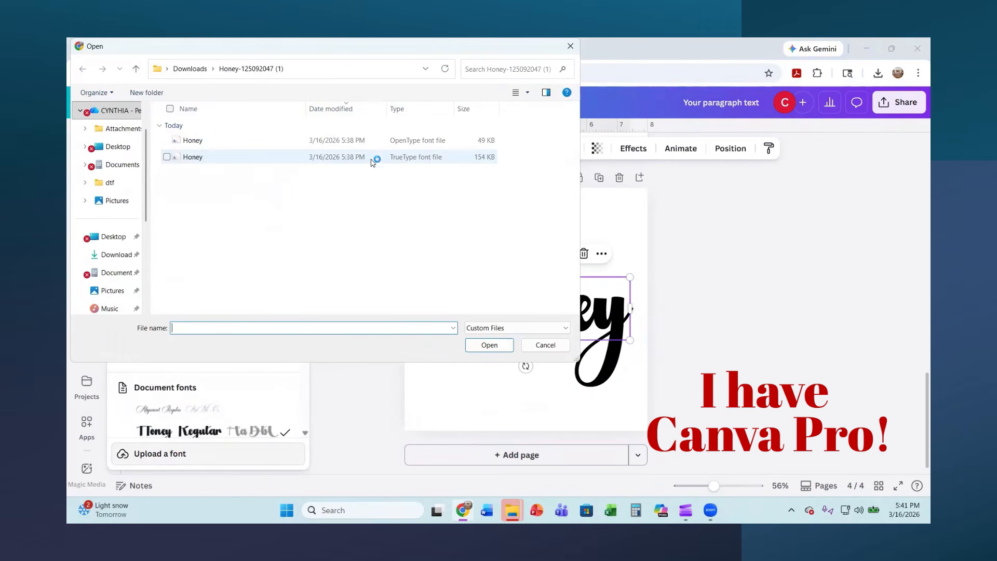
click(425, 146)
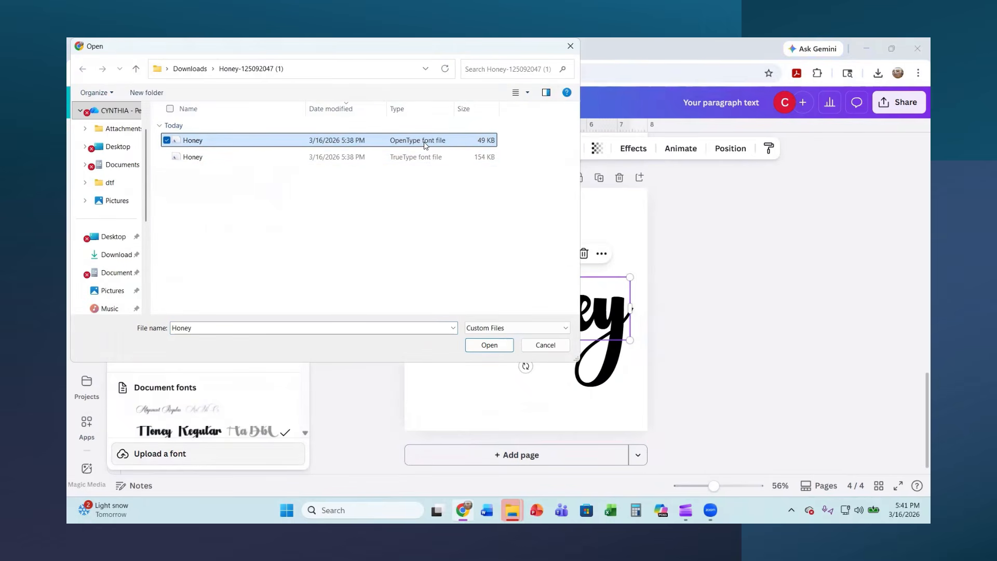
click(484, 348)
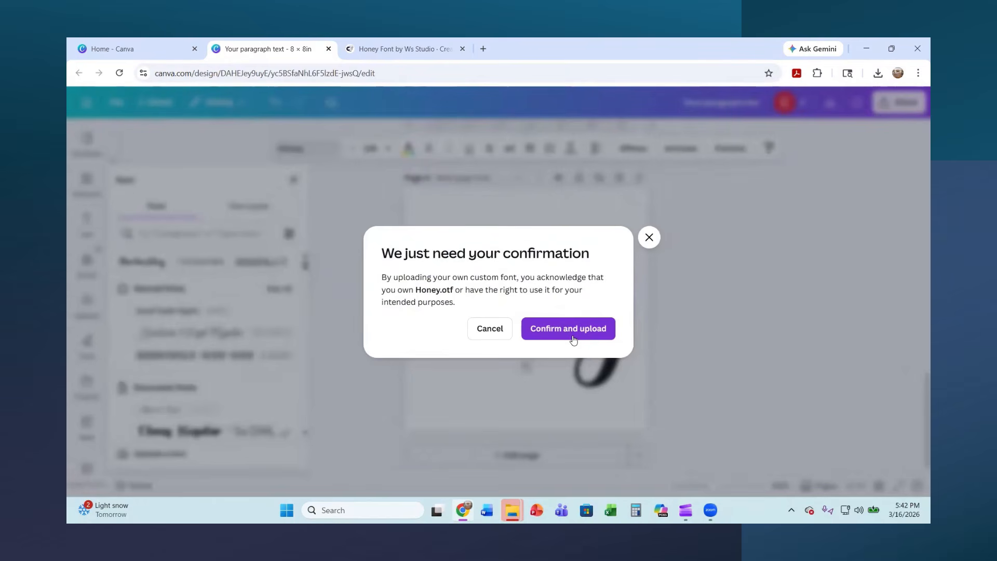
click(649, 238)
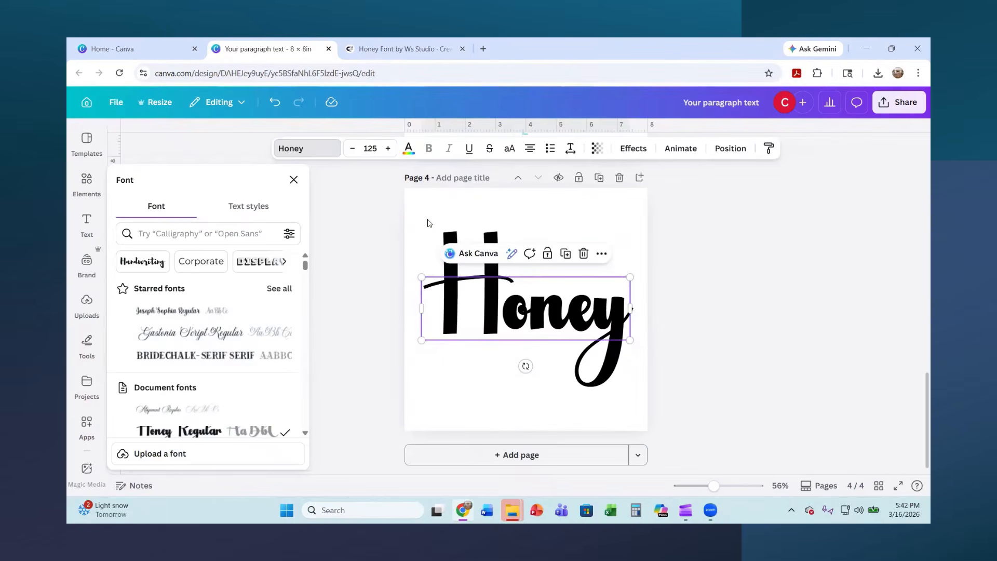
Colour the whole "Honey" word on page 4 with the default black-to-gold gradient
click(562, 308)
click(621, 313)
drag(548, 306, 439, 301)
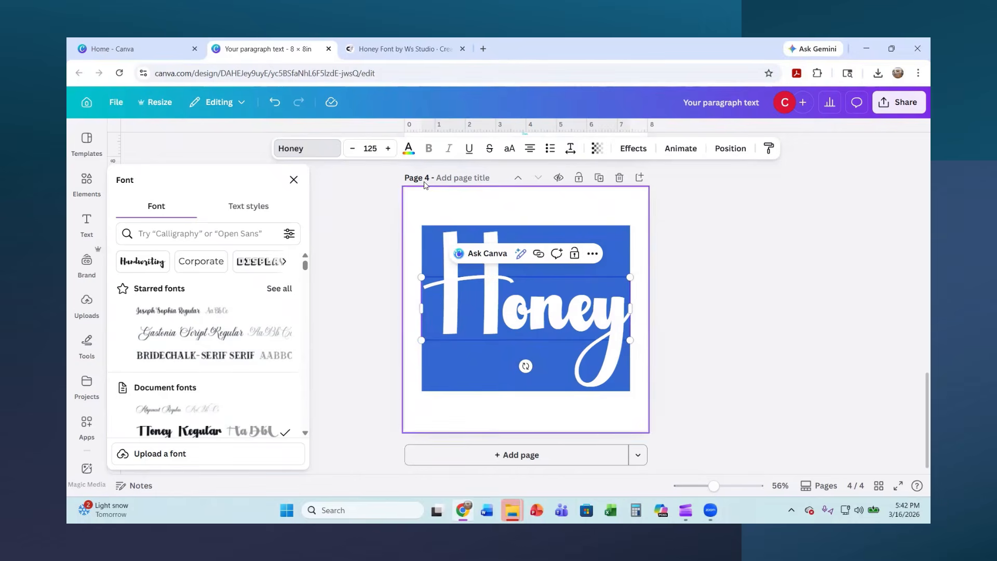
click(408, 150)
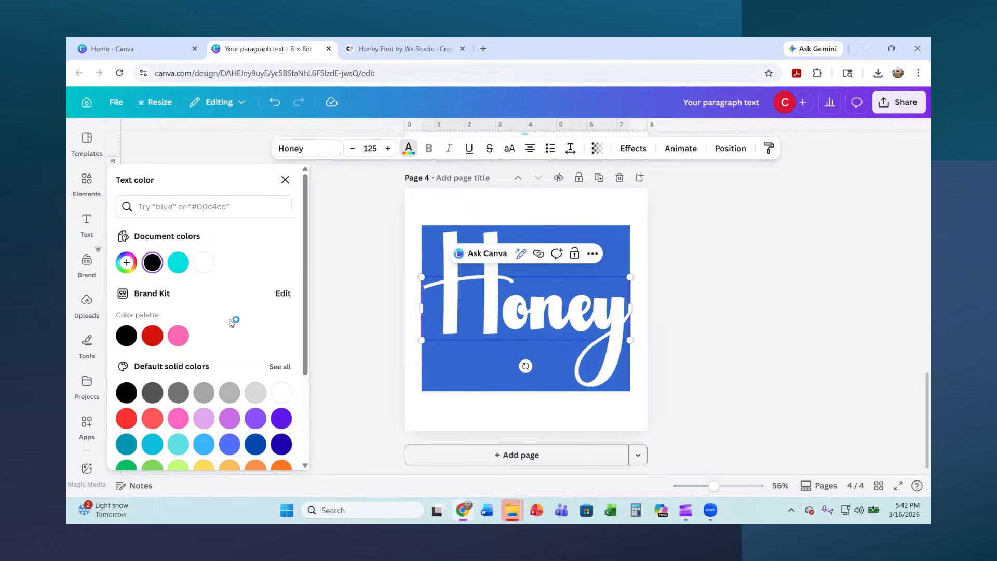
scroll(185, 346, down, 3)
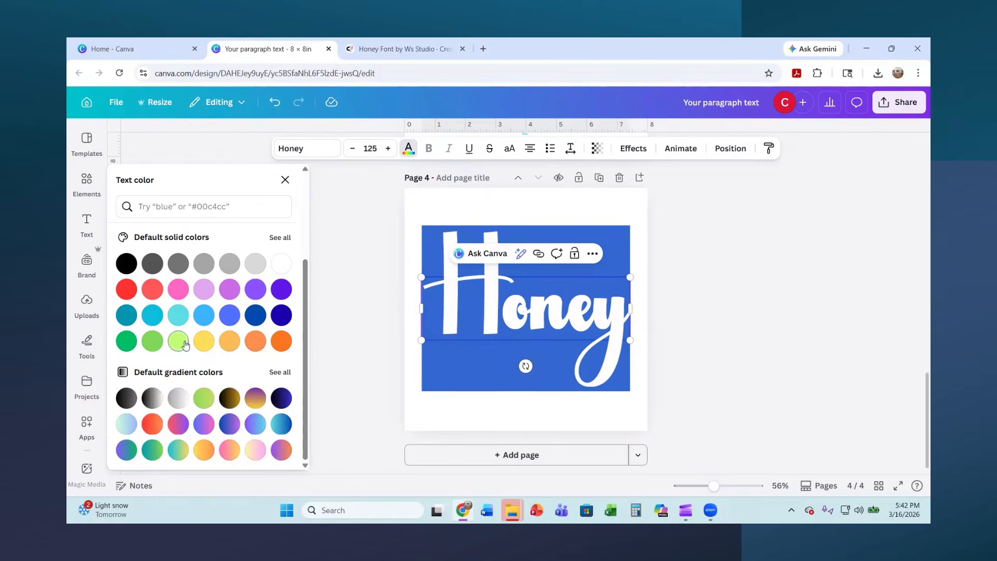
click(230, 398)
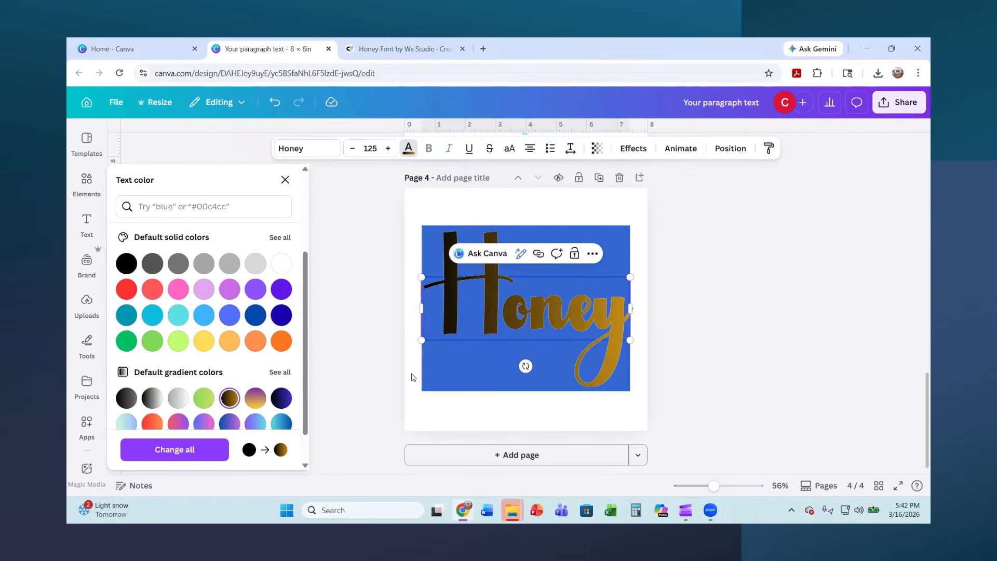
click(423, 419)
Recolour the whole "Honey" word with the default red-to-purple gradient and deselect it
click(497, 338)
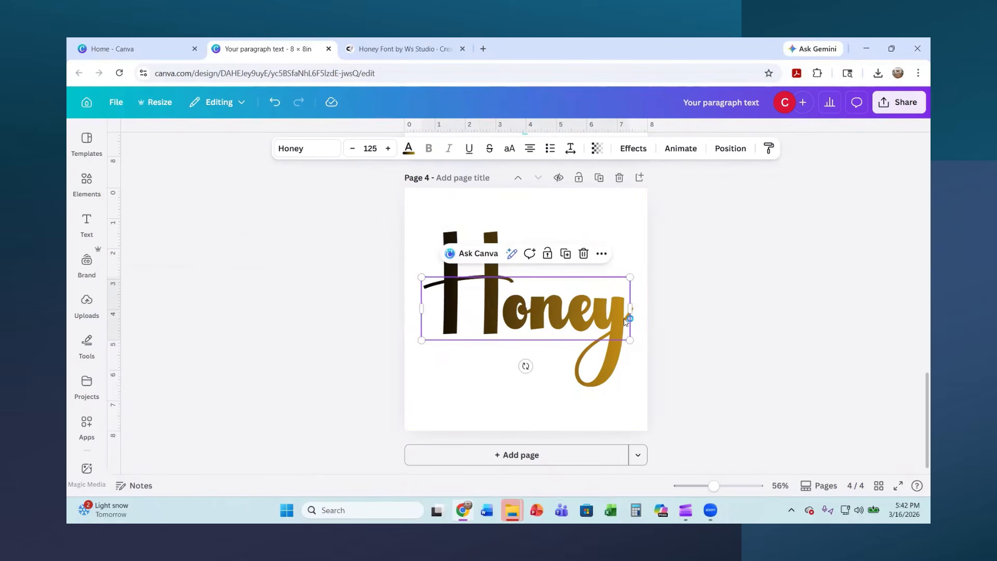
drag(618, 318, 422, 307)
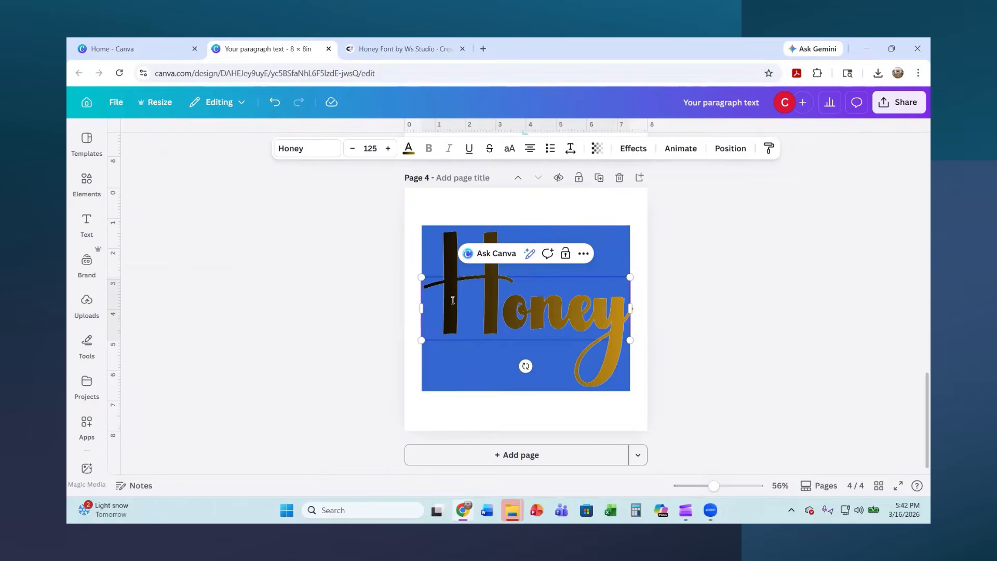
click(408, 148)
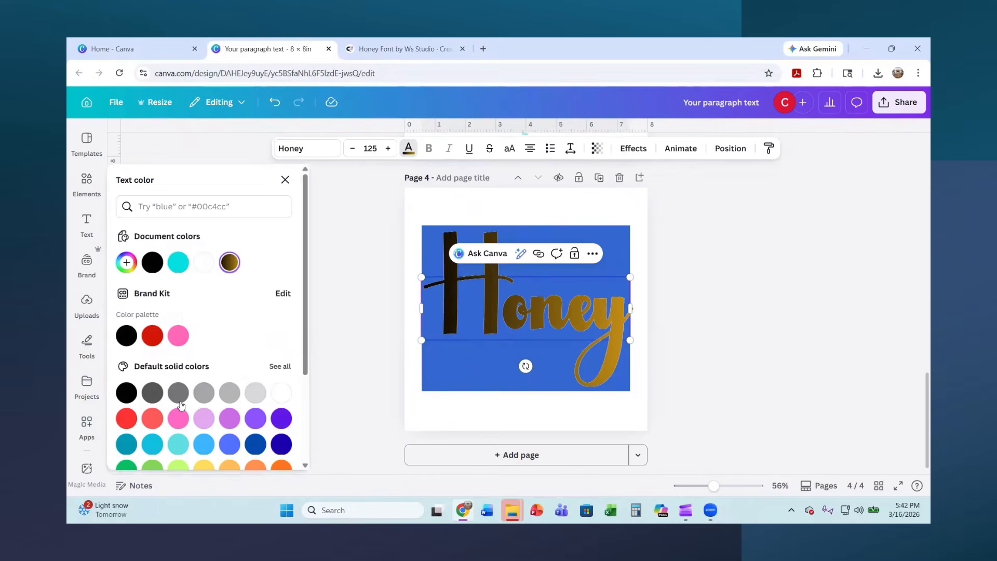
scroll(196, 408, down, 3)
click(178, 423)
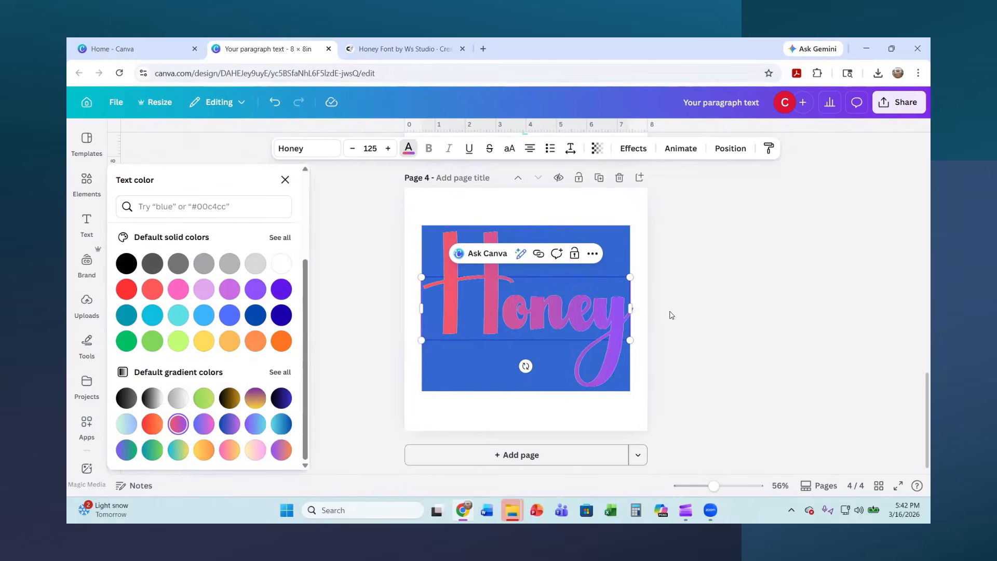
click(724, 293)
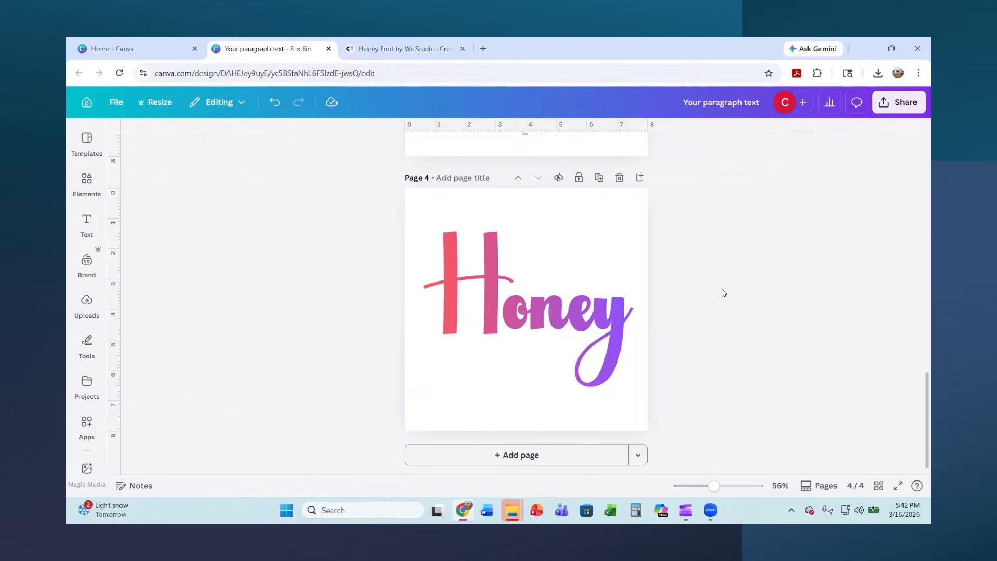
Replace the "Honey" word on page 4 with a person's first name and scale the text to size 123
click(511, 321)
drag(631, 276, 577, 294)
double_click(551, 325)
click(551, 324)
key(BackSpace)
key(BackSpace)
key(BackSpace)
key(BackSpace)
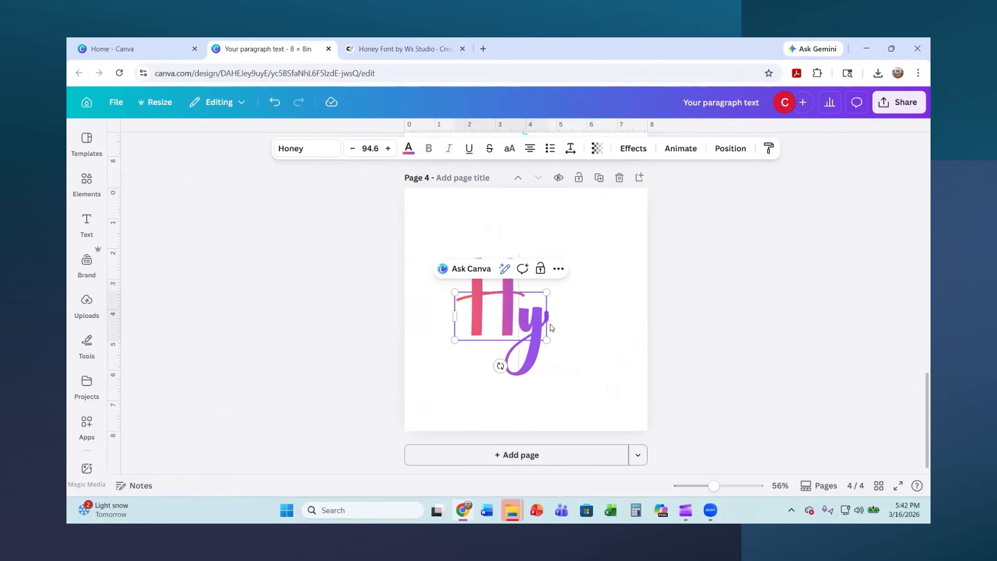
text(Cindyy)
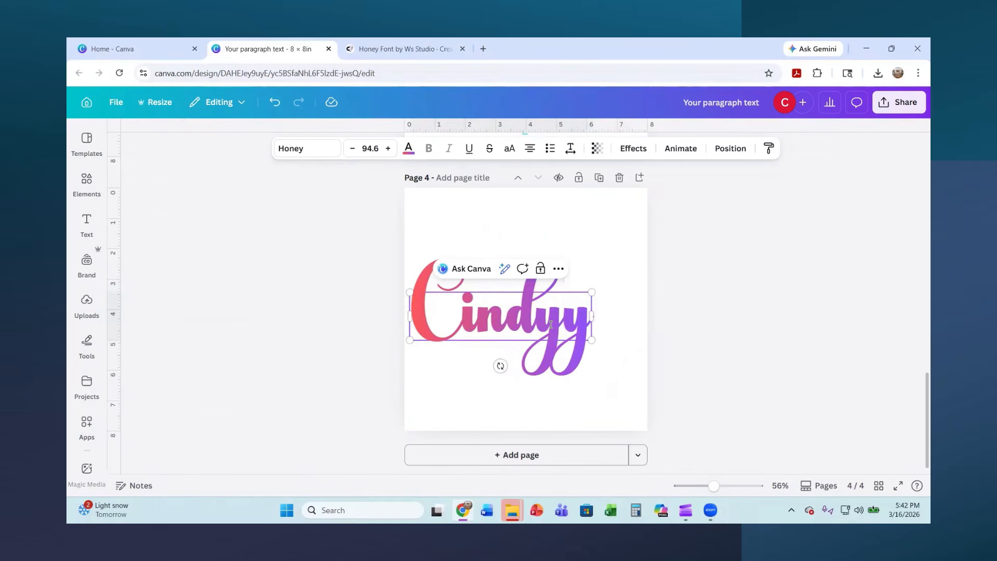
key(BackSpace)
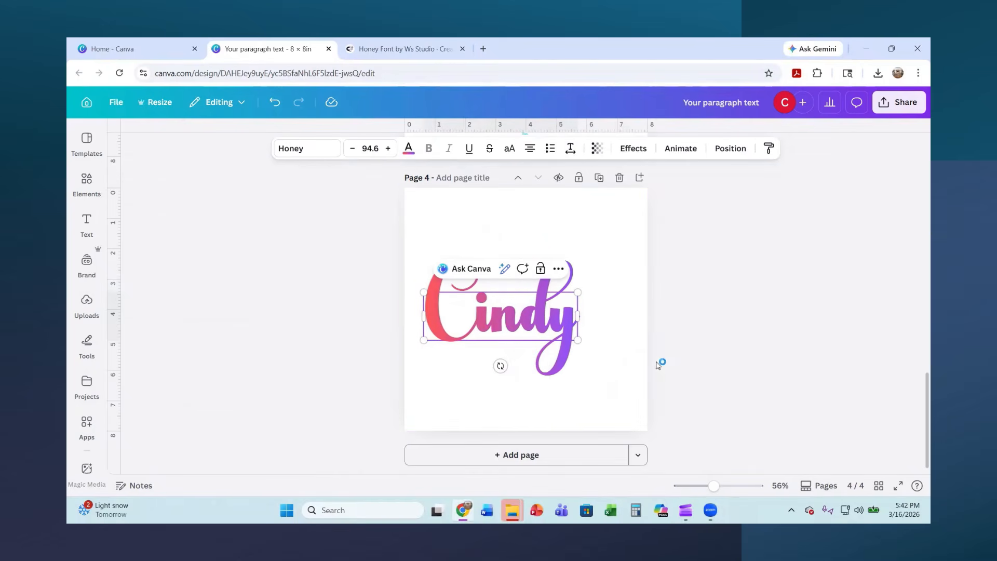
drag(578, 340, 623, 358)
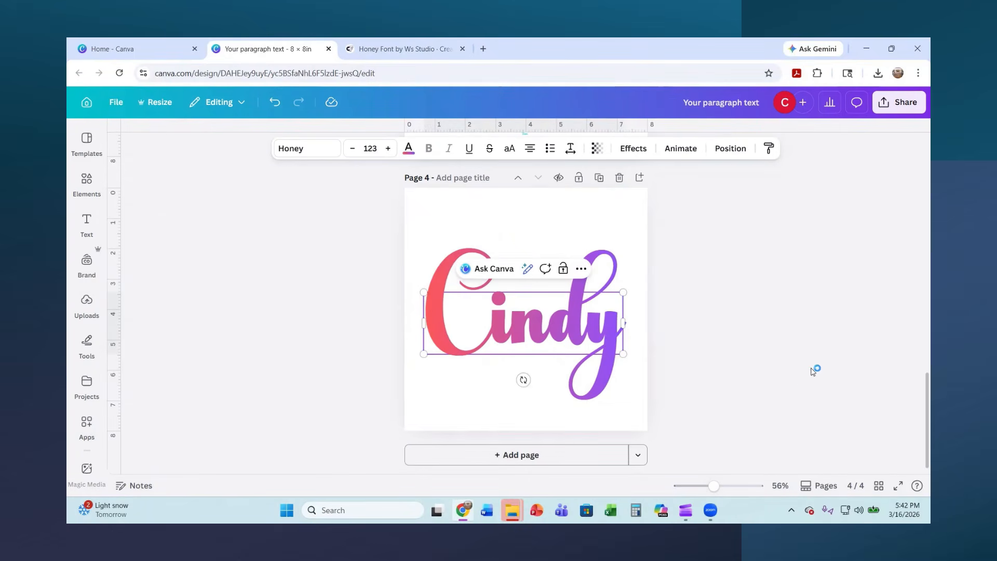